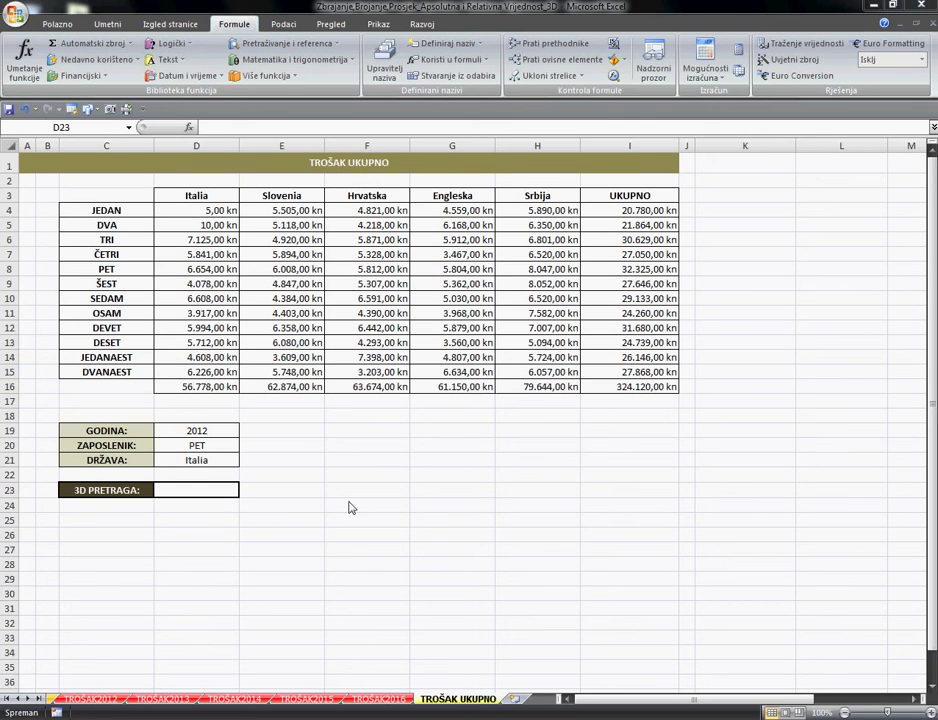
# Look through the TROŠAK2012–TROŠAK2016 sheets and return to the TROŠAK UKUPNO summary sheet.
pyautogui.click(200, 525)
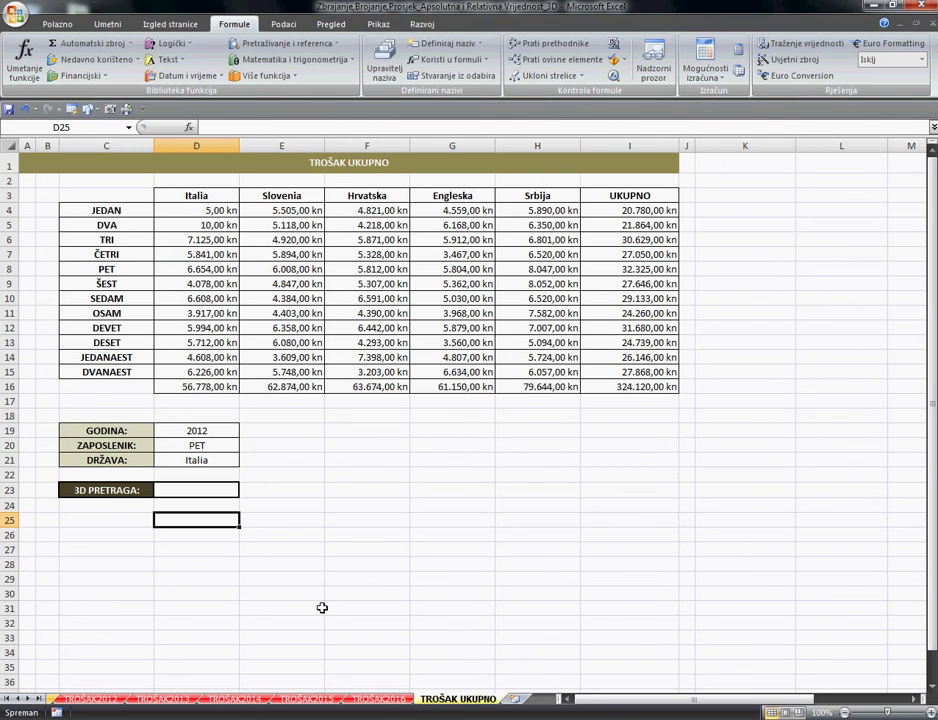
pyautogui.click(384, 703)
pyautogui.click(313, 701)
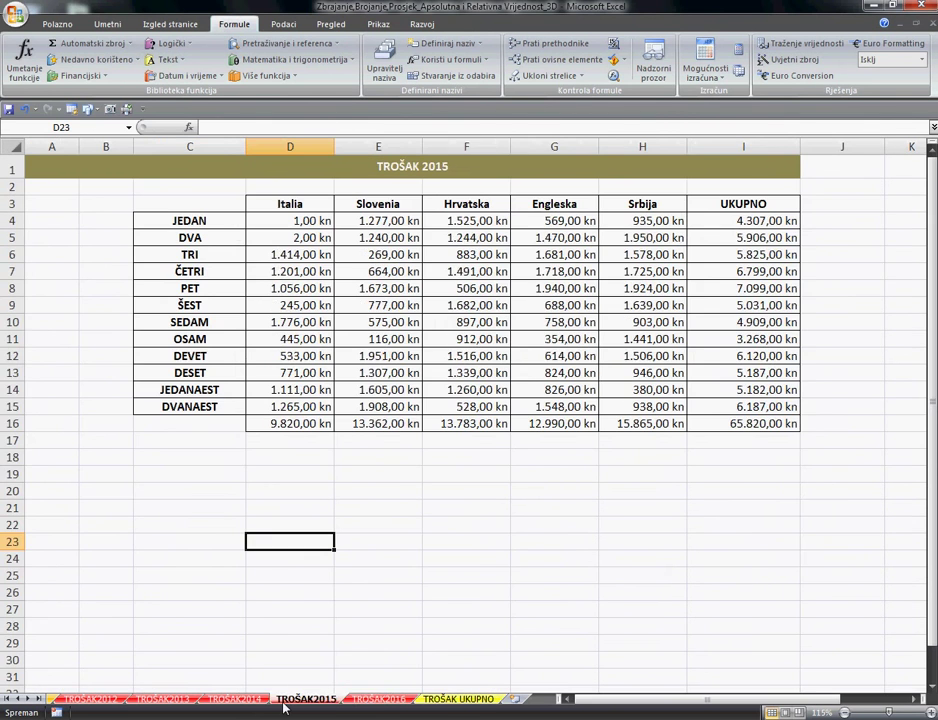
pyautogui.click(240, 702)
pyautogui.click(163, 701)
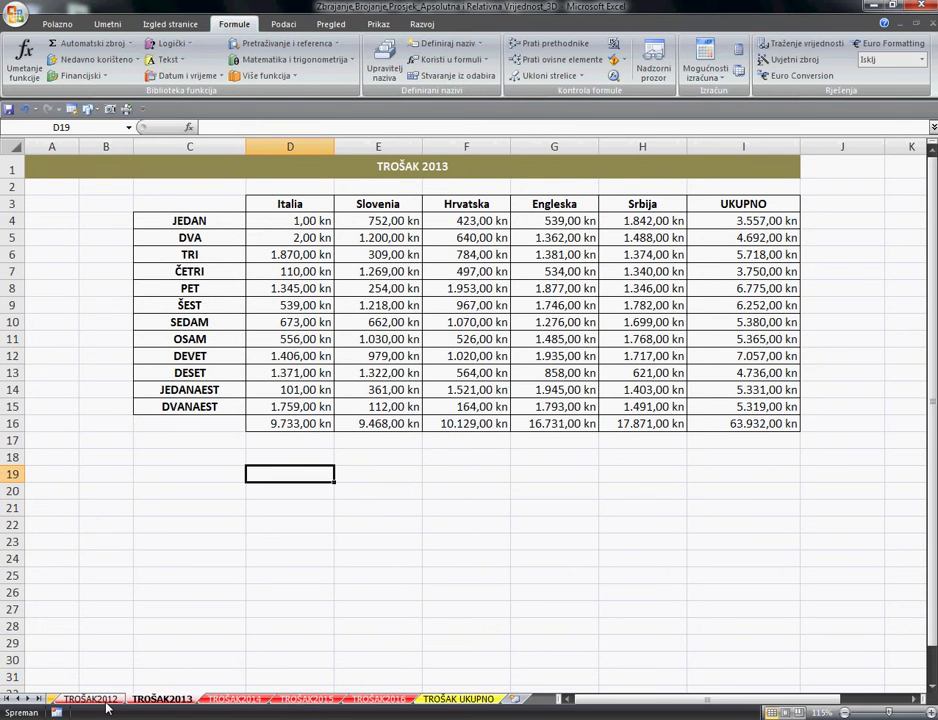
pyautogui.click(100, 701)
pyautogui.click(240, 702)
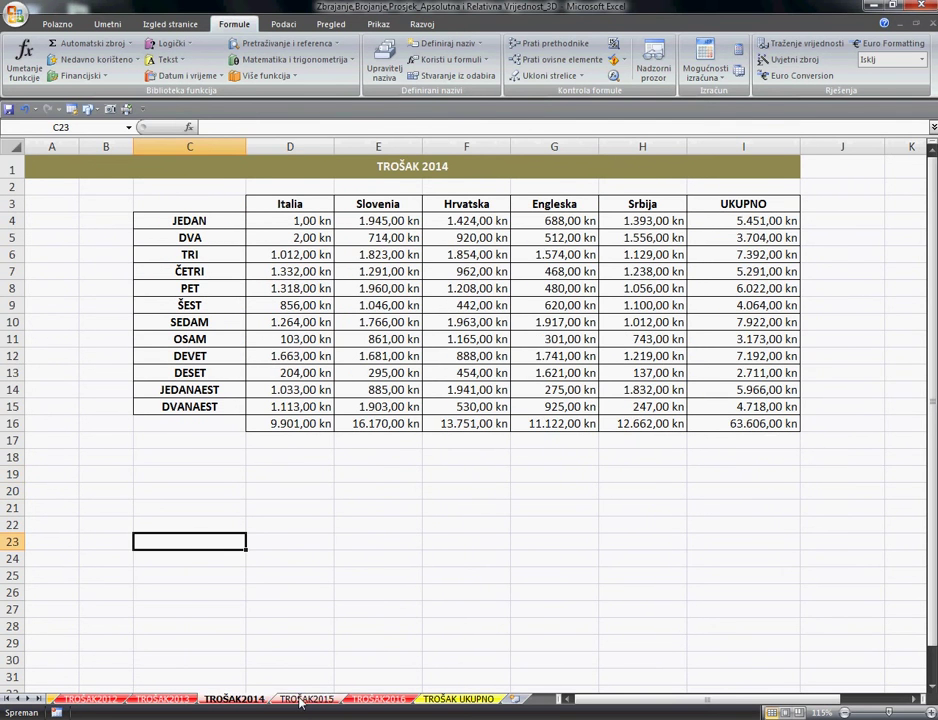
pyautogui.click(308, 701)
pyautogui.click(370, 701)
pyautogui.click(456, 699)
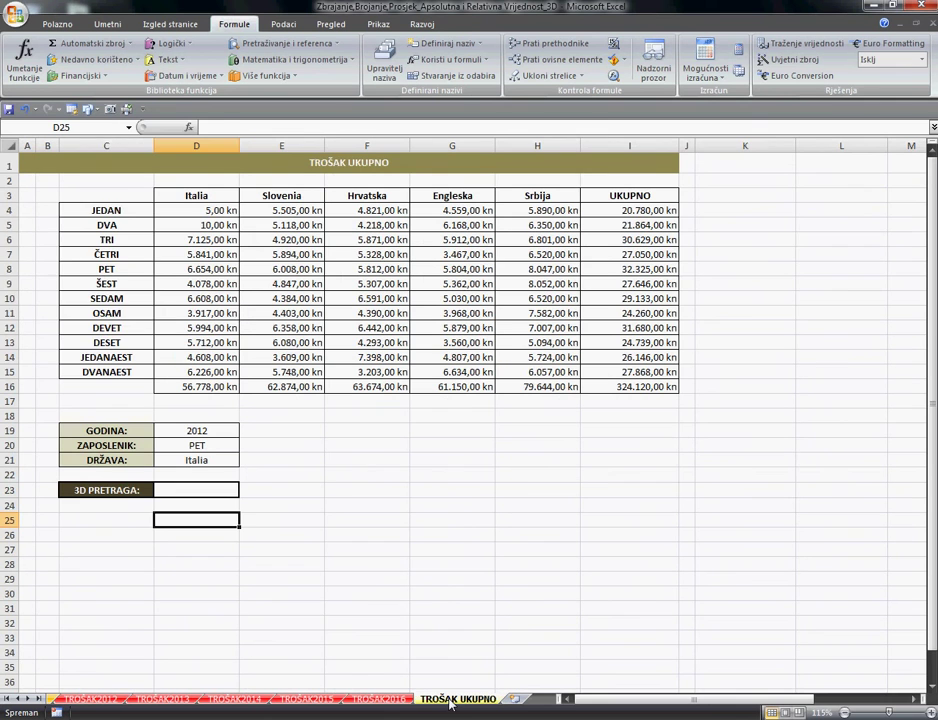
# Review the employee names, the D19:D21 year/employee/country inputs and D8's 3D SUM formula.
pyautogui.moveTo(128, 211); pyautogui.dragTo(125, 371)
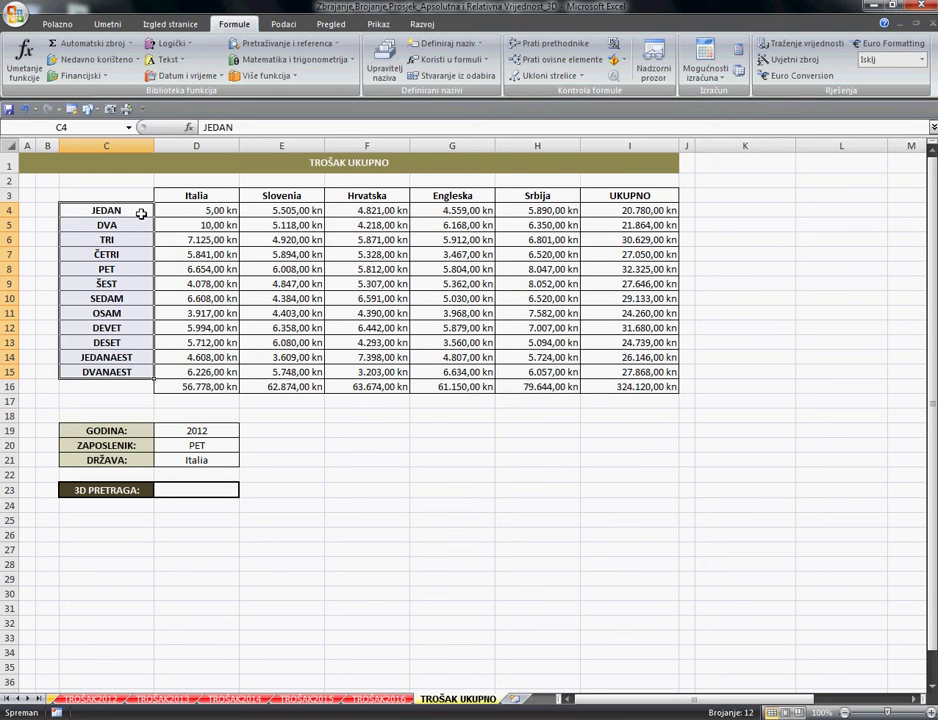
pyautogui.click(320, 447)
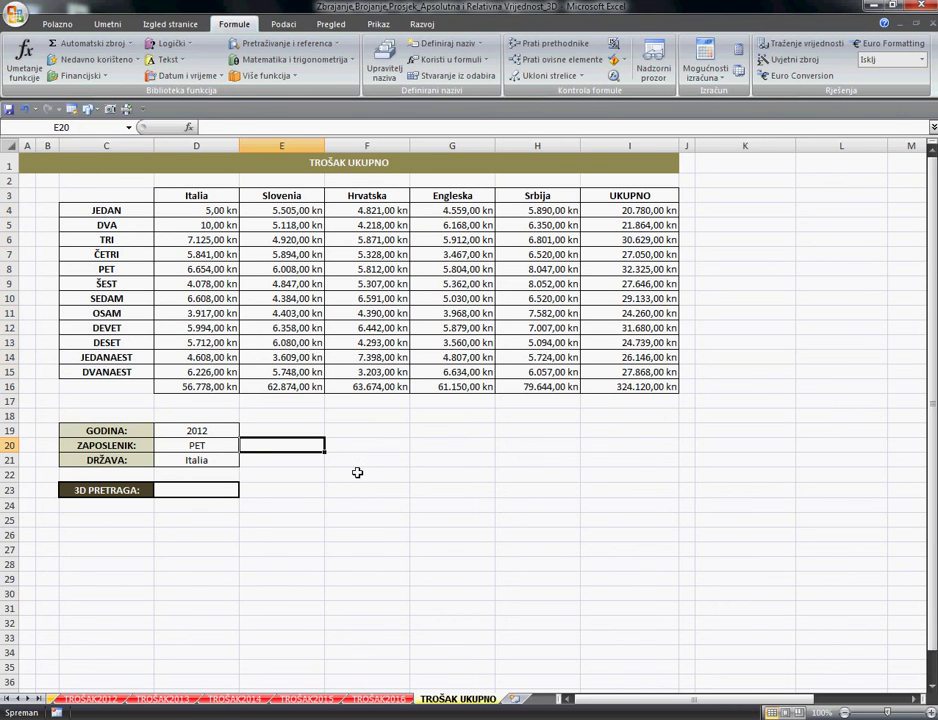
pyautogui.click(368, 477)
pyautogui.click(218, 430)
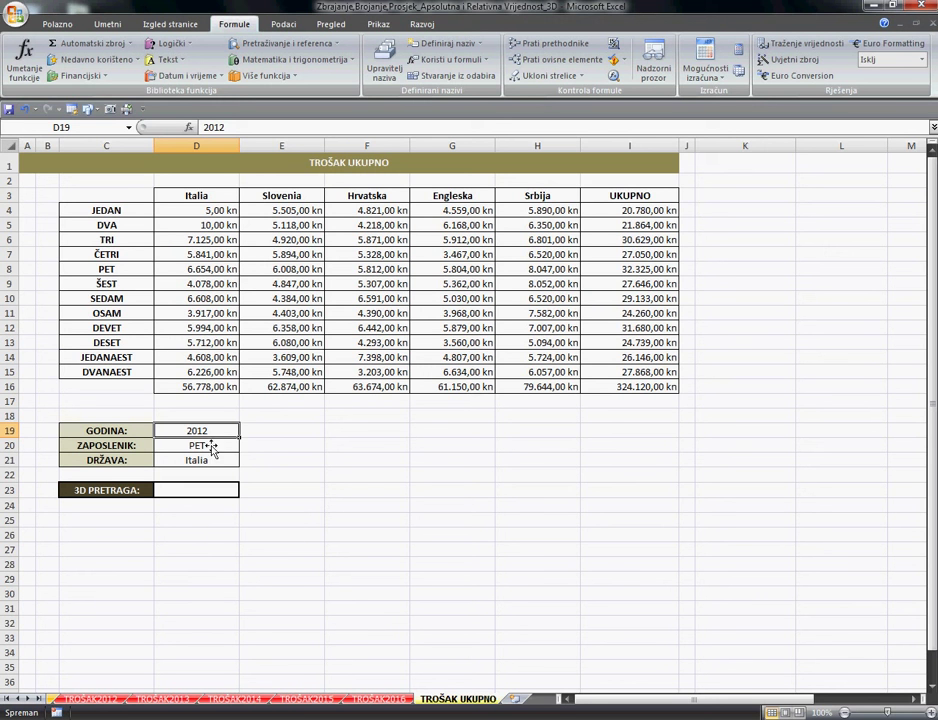
pyautogui.moveTo(210, 432); pyautogui.dragTo(206, 463)
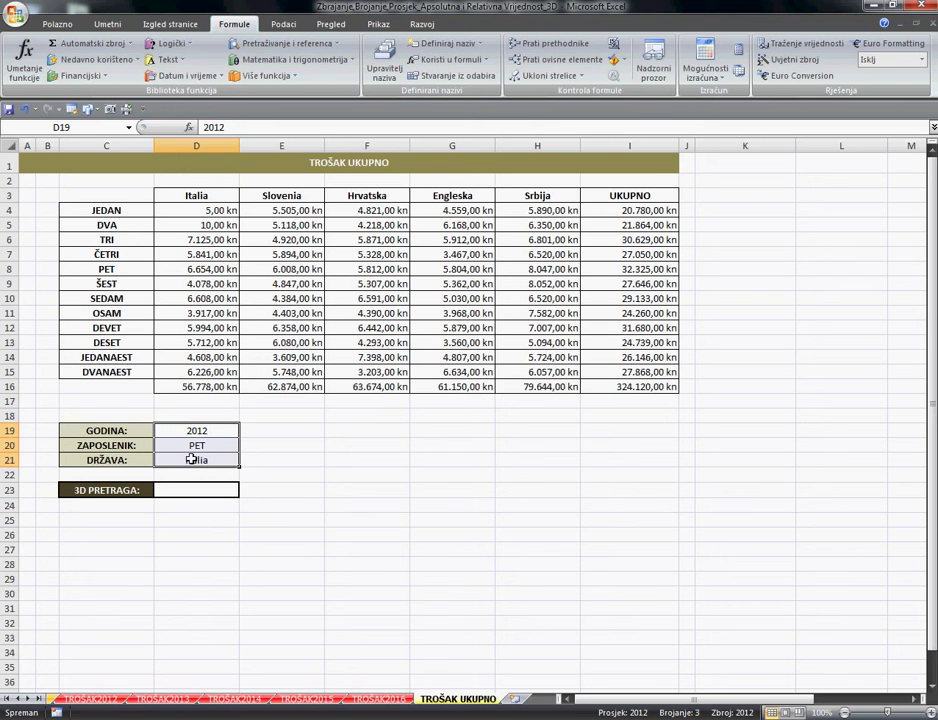
pyautogui.click(217, 273)
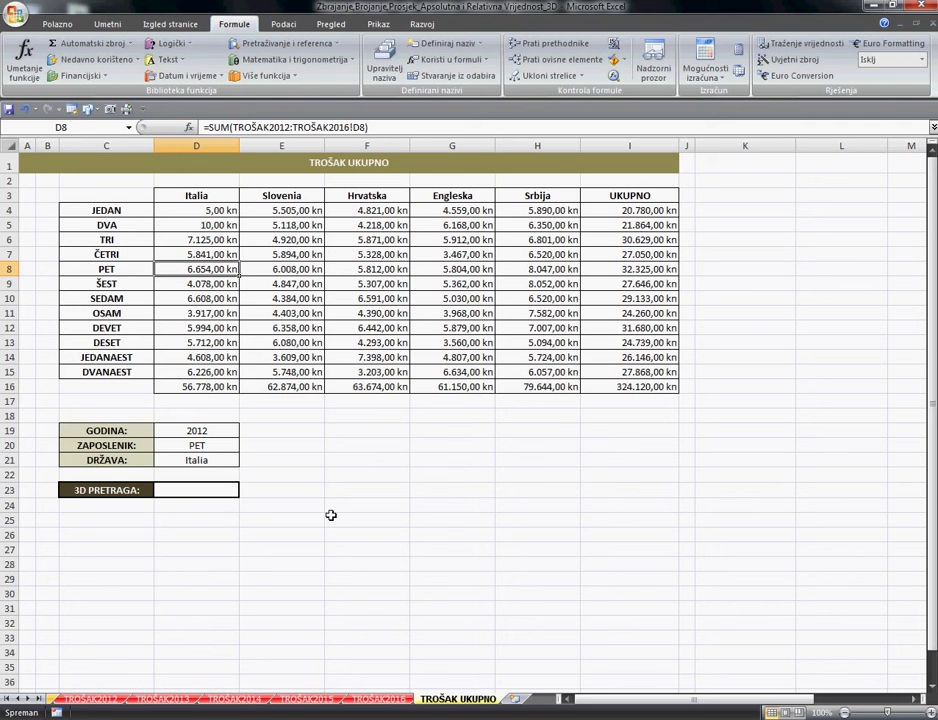
pyautogui.click(238, 436)
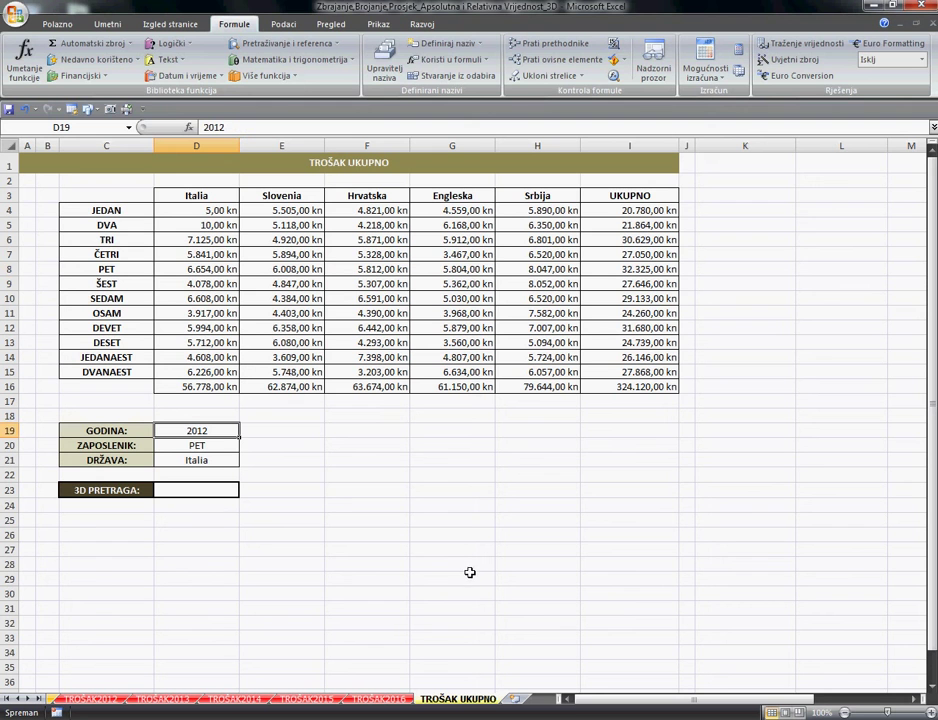
# Make the empty columns K through O very narrow, then reselect the GODINA cell D19.
pyautogui.click(377, 25)
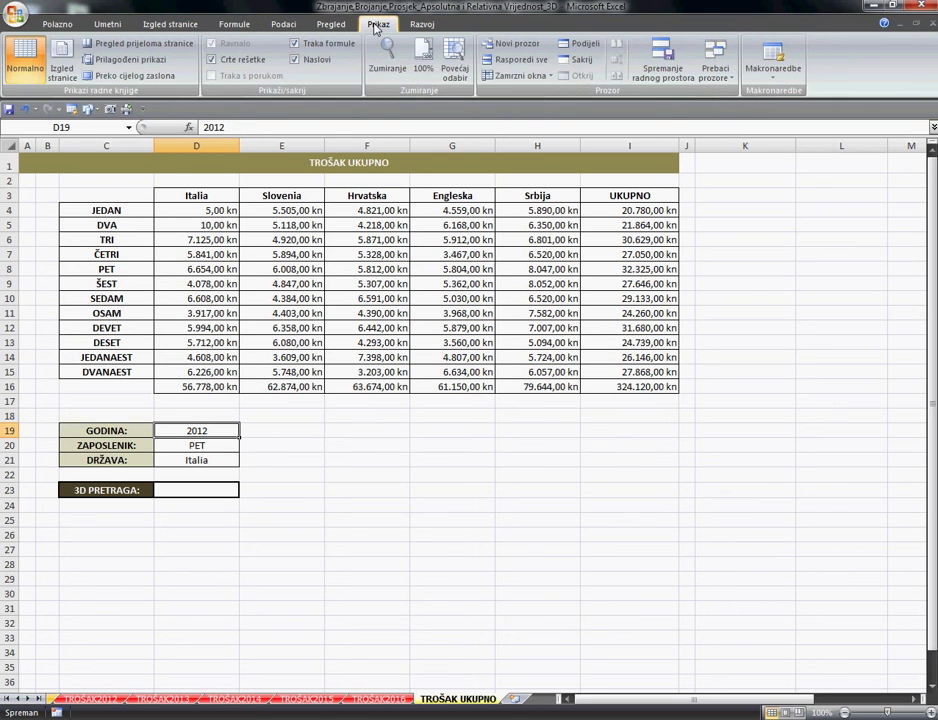
pyautogui.click(333, 25)
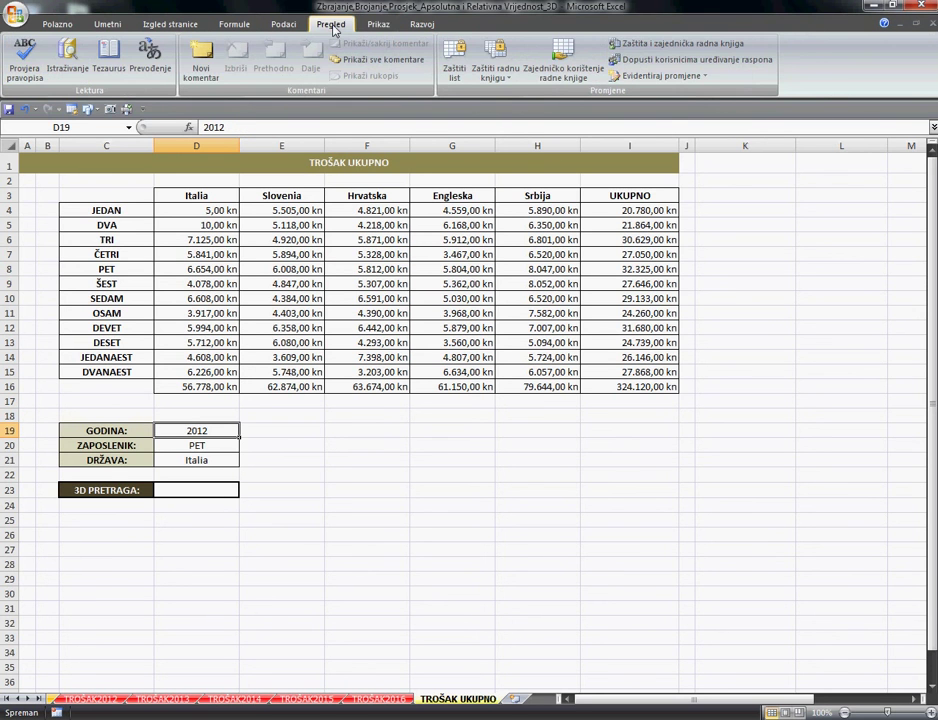
pyautogui.click(284, 25)
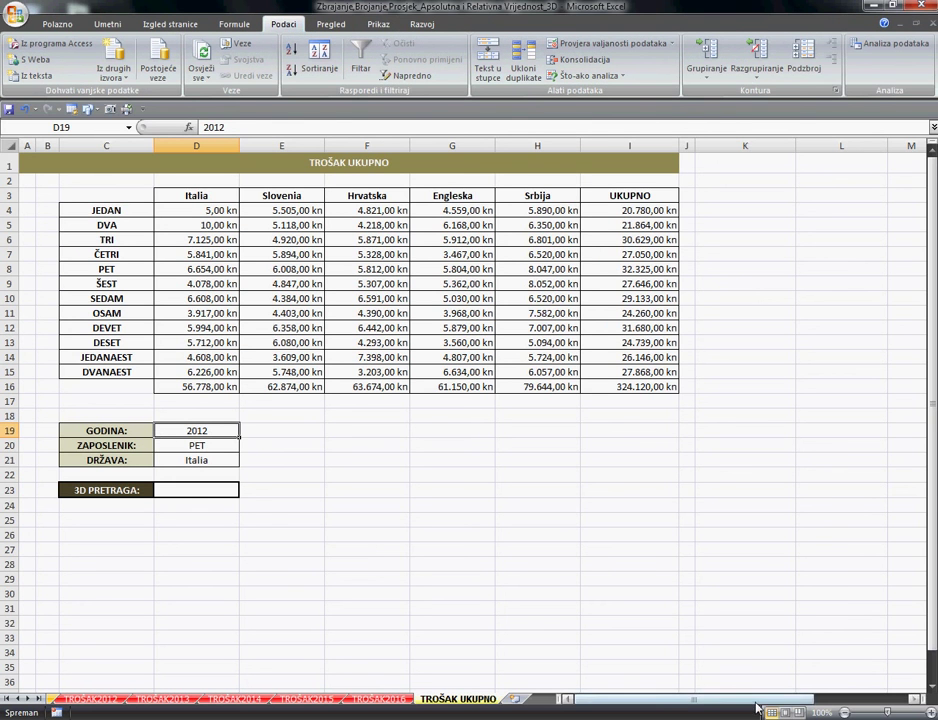
pyautogui.moveTo(763, 706); pyautogui.dragTo(848, 705)
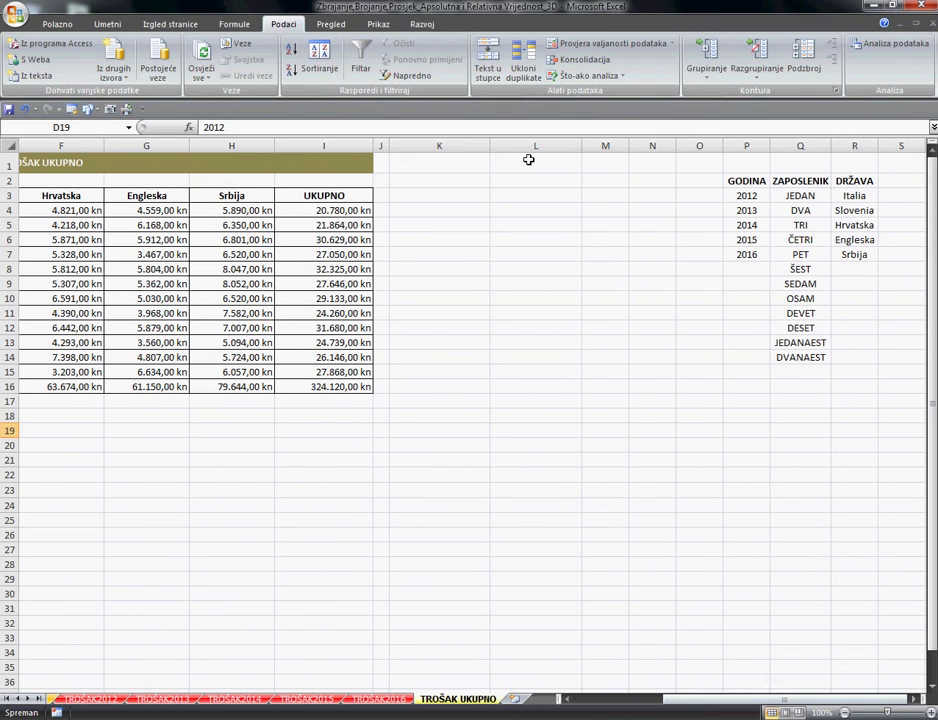
pyautogui.moveTo(479, 165)
pyautogui.mouseDown()
pyautogui.moveTo(678, 161)
pyautogui.moveTo(650, 163)
pyautogui.mouseUp()
pyautogui.moveTo(498, 157); pyautogui.dragTo(407, 160)
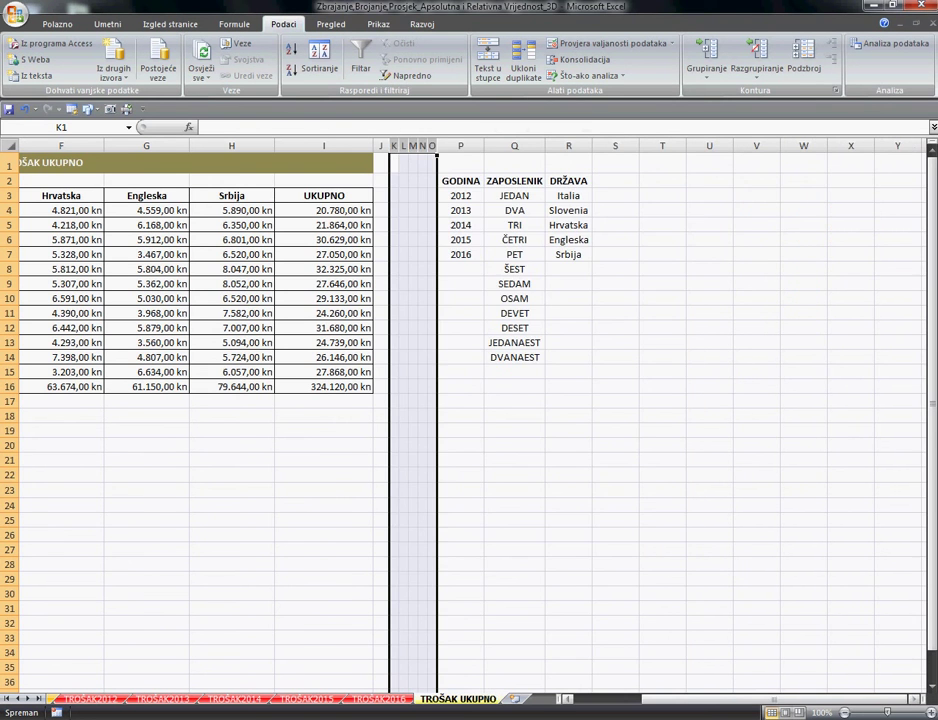
pyautogui.moveTo(737, 700); pyautogui.dragTo(618, 700)
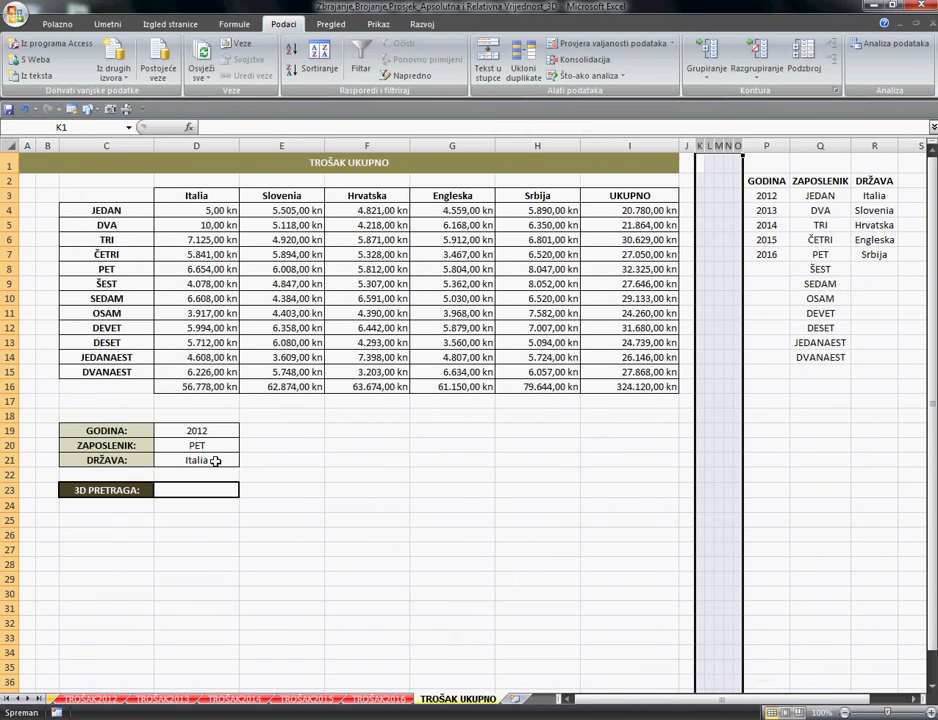
pyautogui.click(225, 438)
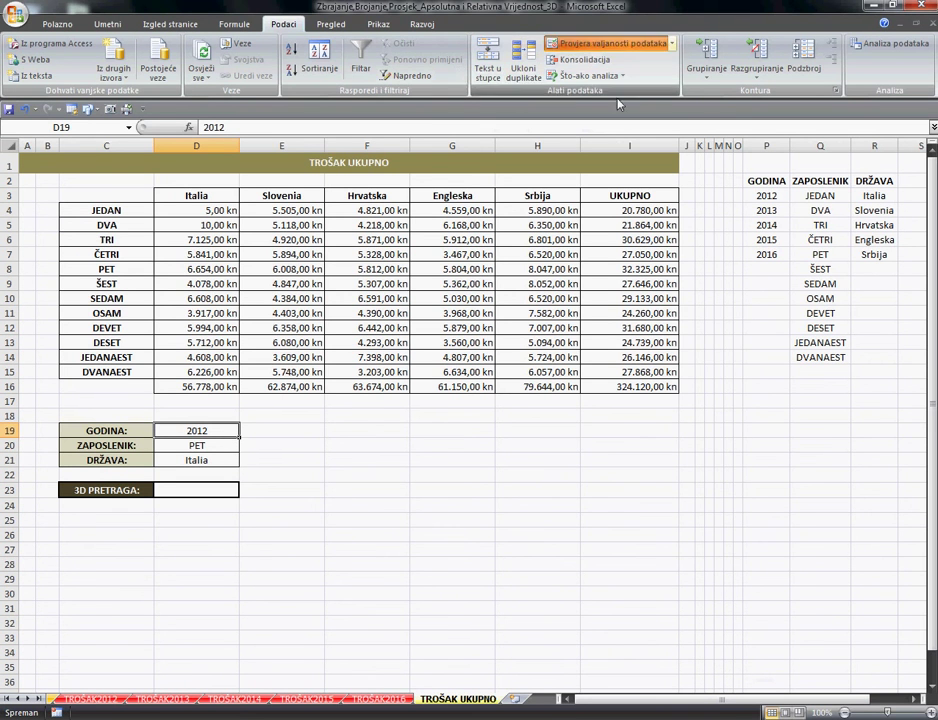
# Give D19 a list data validation with source $P$3:$P$7 (years 2012–2016).
pyautogui.click(595, 43)
pyautogui.click(598, 401)
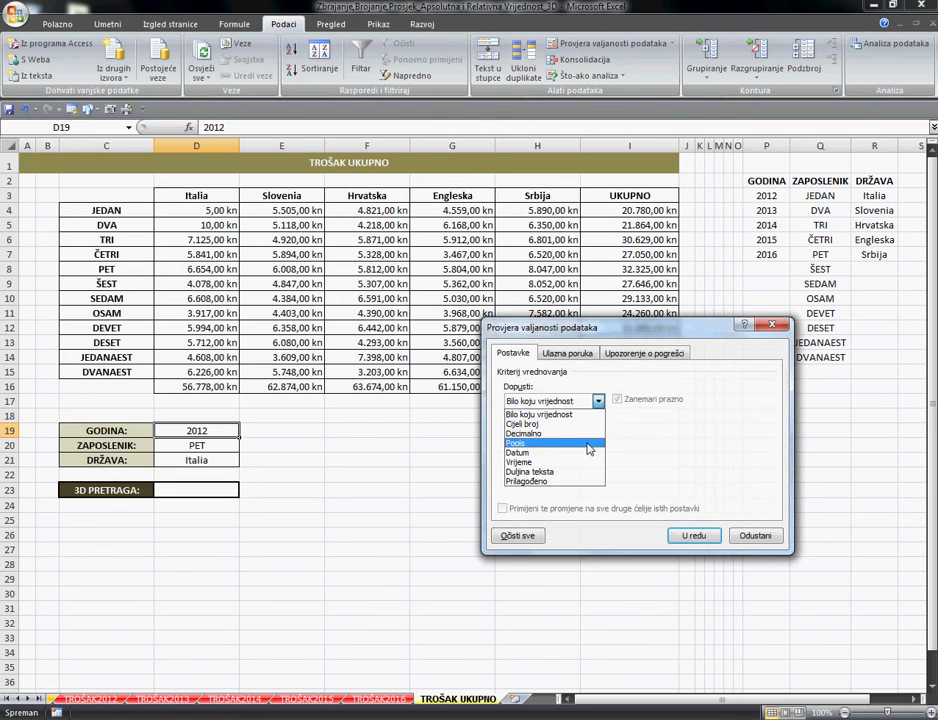
pyautogui.click(587, 443)
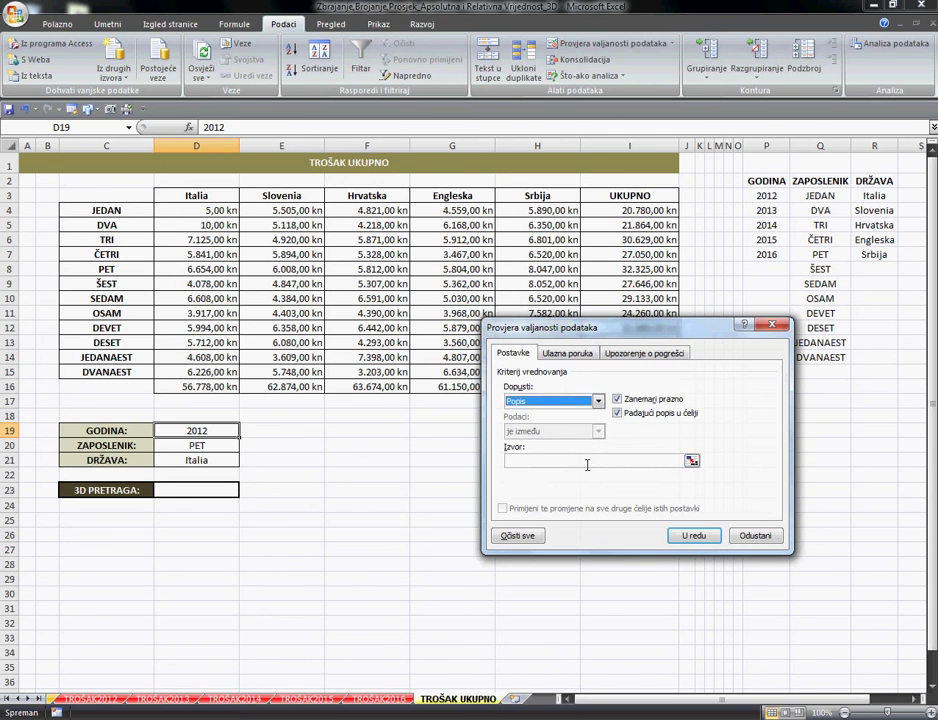
pyautogui.click(692, 461)
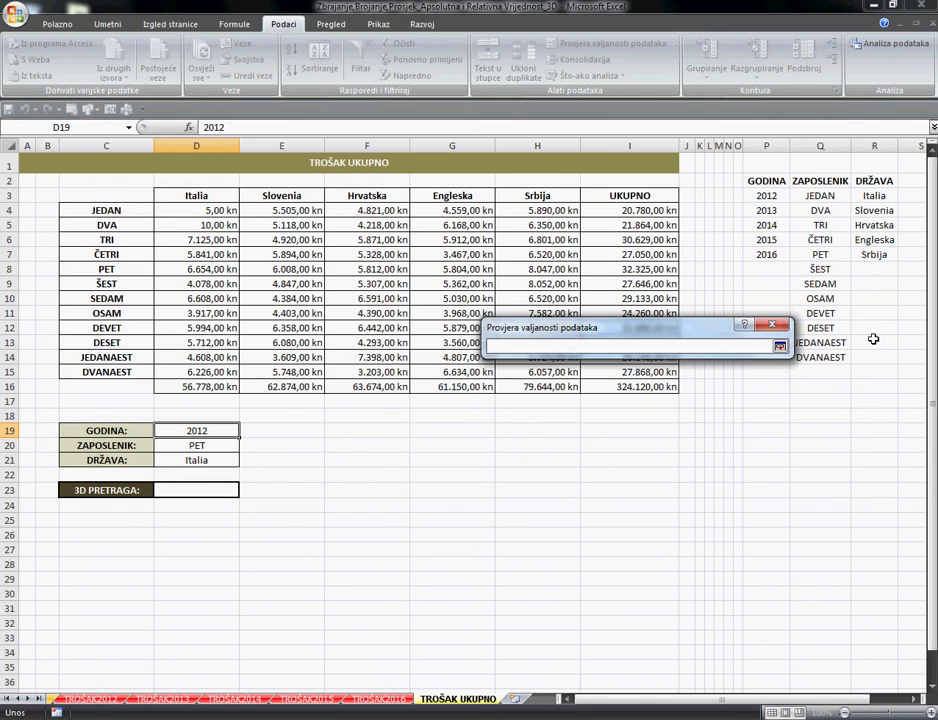
pyautogui.click(778, 198)
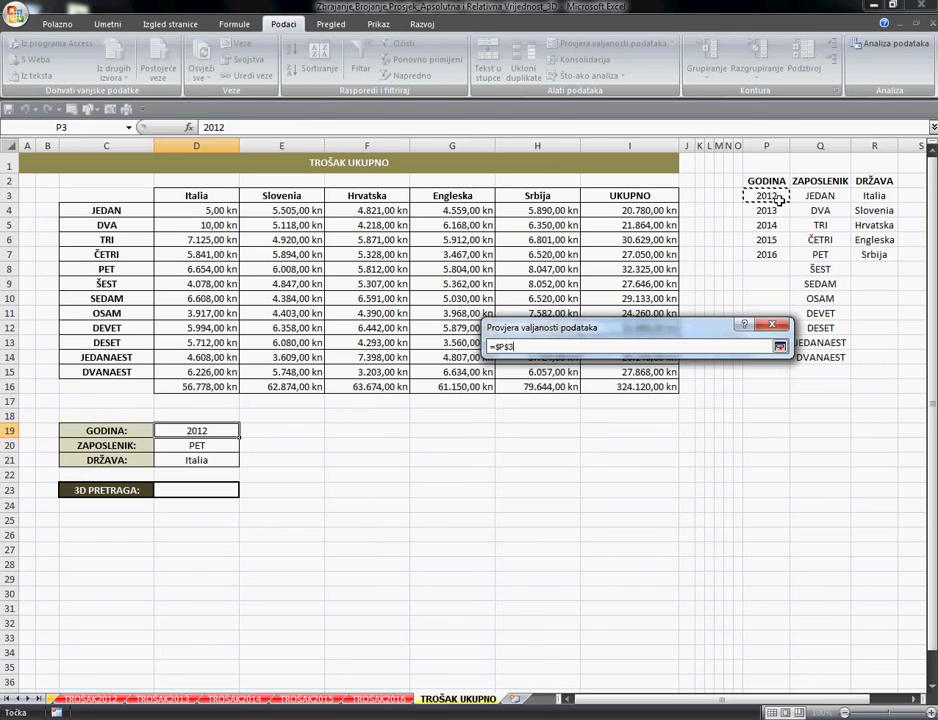
pyautogui.moveTo(778, 198); pyautogui.dragTo(777, 262)
pyautogui.click(780, 347)
pyautogui.click(694, 536)
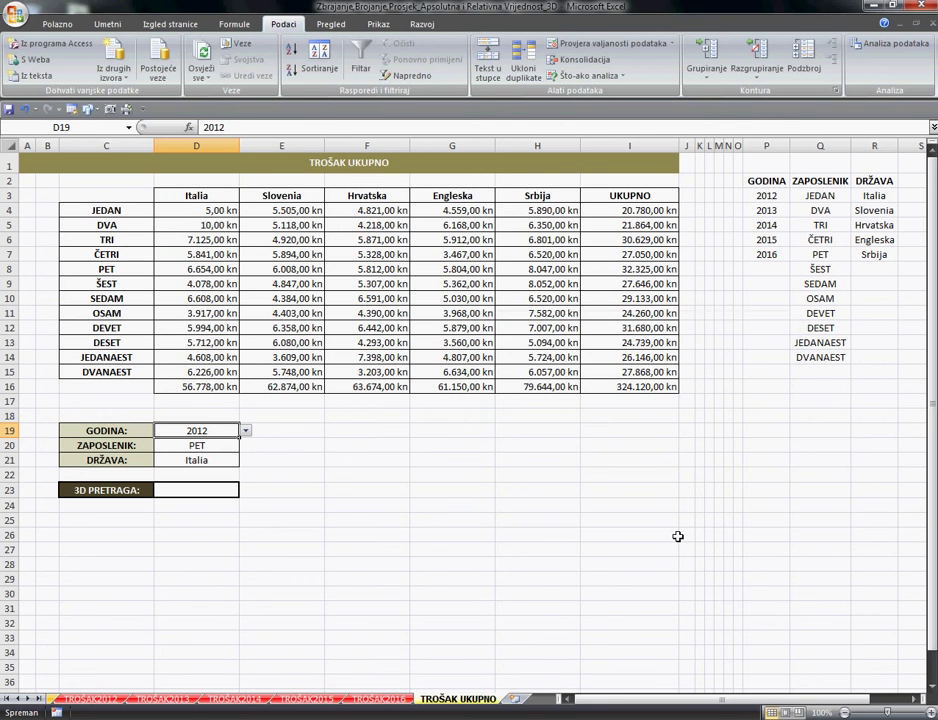
# Test D19's year dropdown, leaving it at 2012, and select the ZAPOSLENIK cell D20.
pyautogui.click(244, 432)
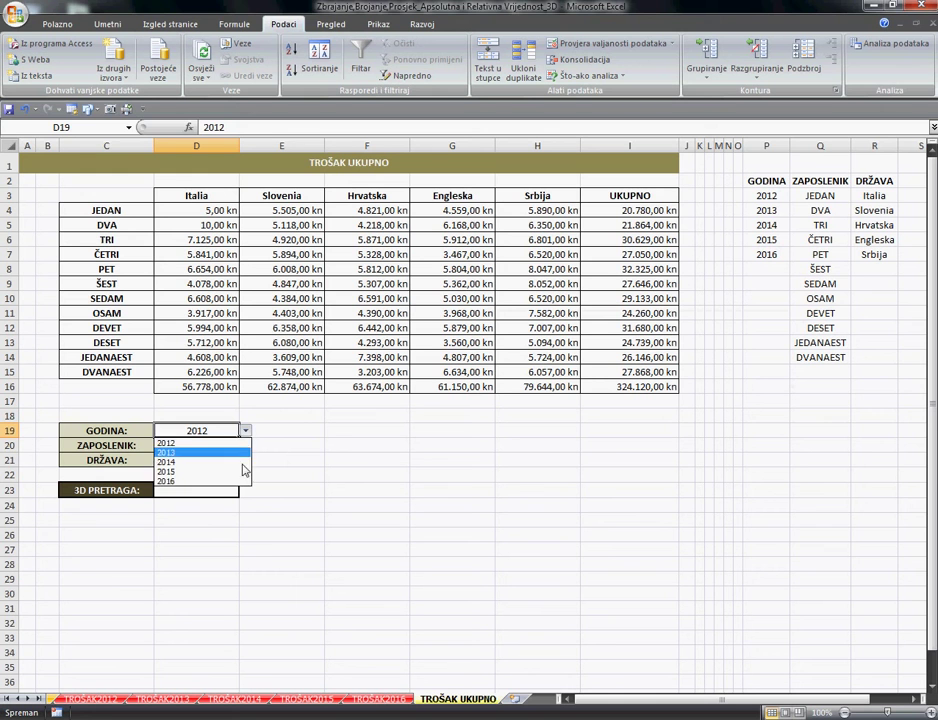
pyautogui.click(245, 431)
pyautogui.click(245, 431)
pyautogui.press('Escape')
pyautogui.click(232, 451)
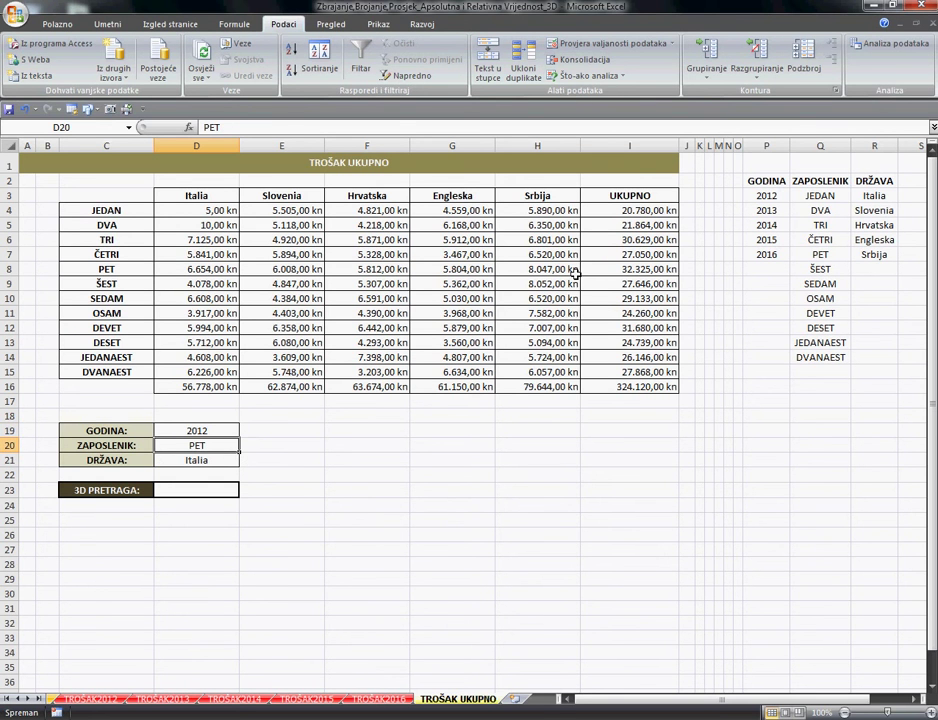
# Give D20 a list validation sourced from the employee names in Q3:Q14.
pyautogui.click(600, 43)
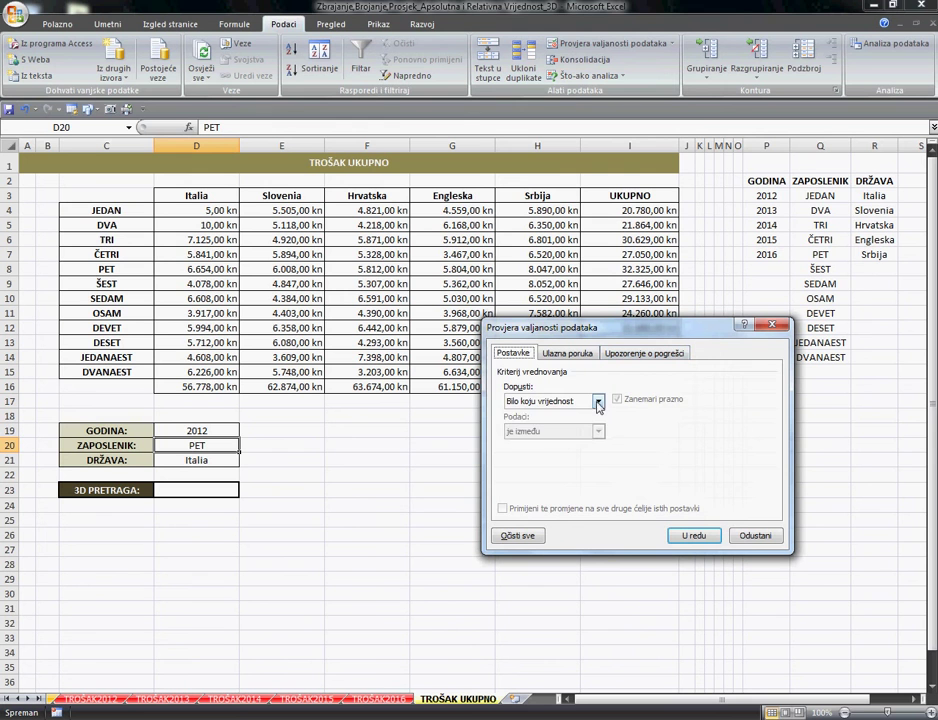
pyautogui.click(598, 401)
pyautogui.click(585, 441)
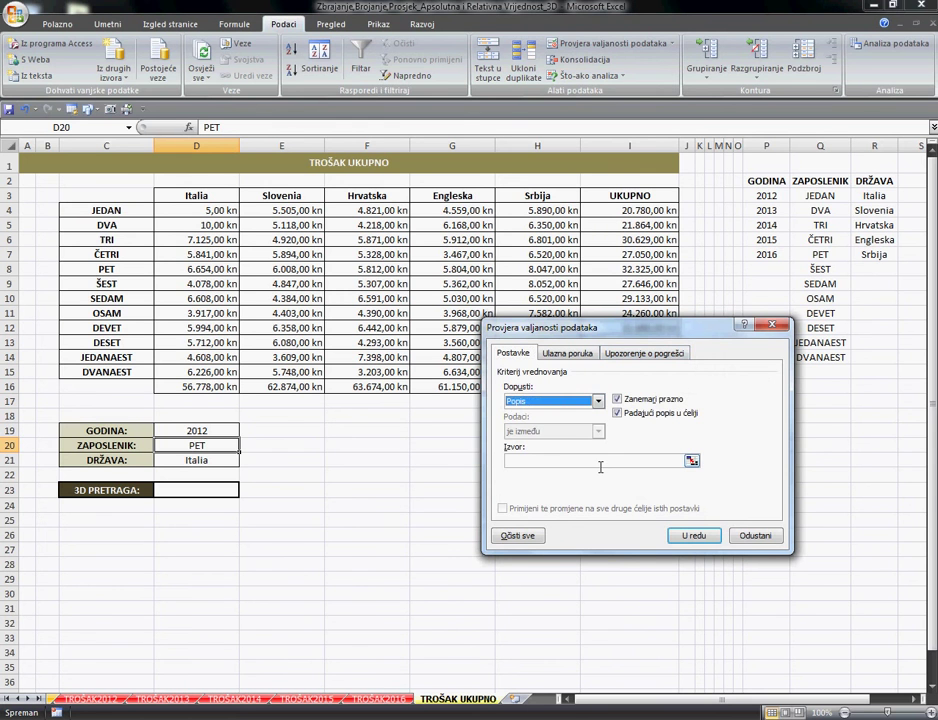
pyautogui.click(692, 460)
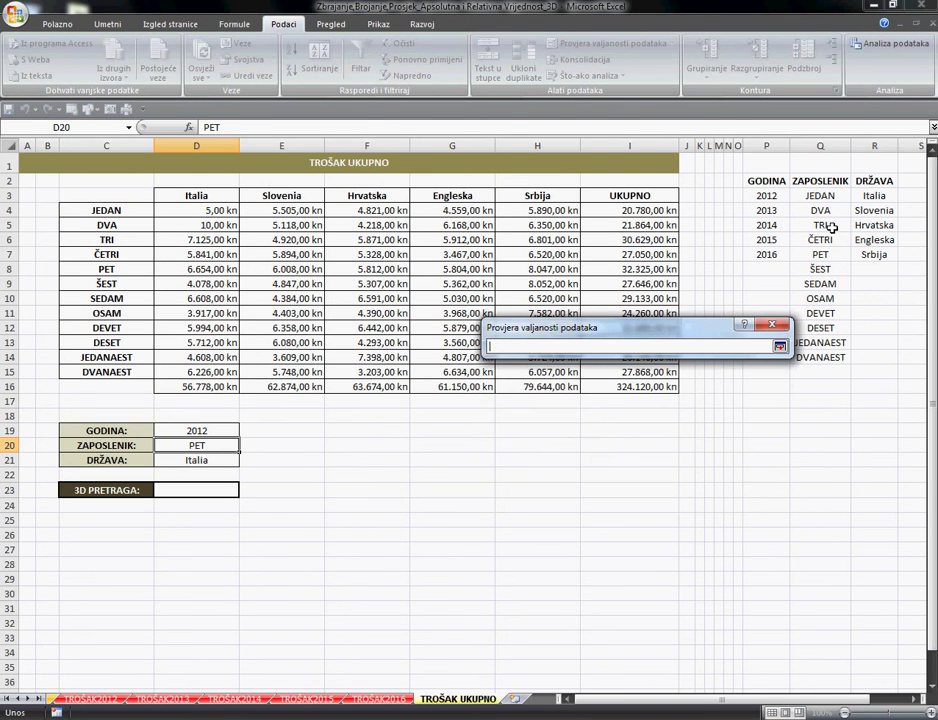
pyautogui.moveTo(831, 202); pyautogui.dragTo(824, 357)
pyautogui.click(779, 346)
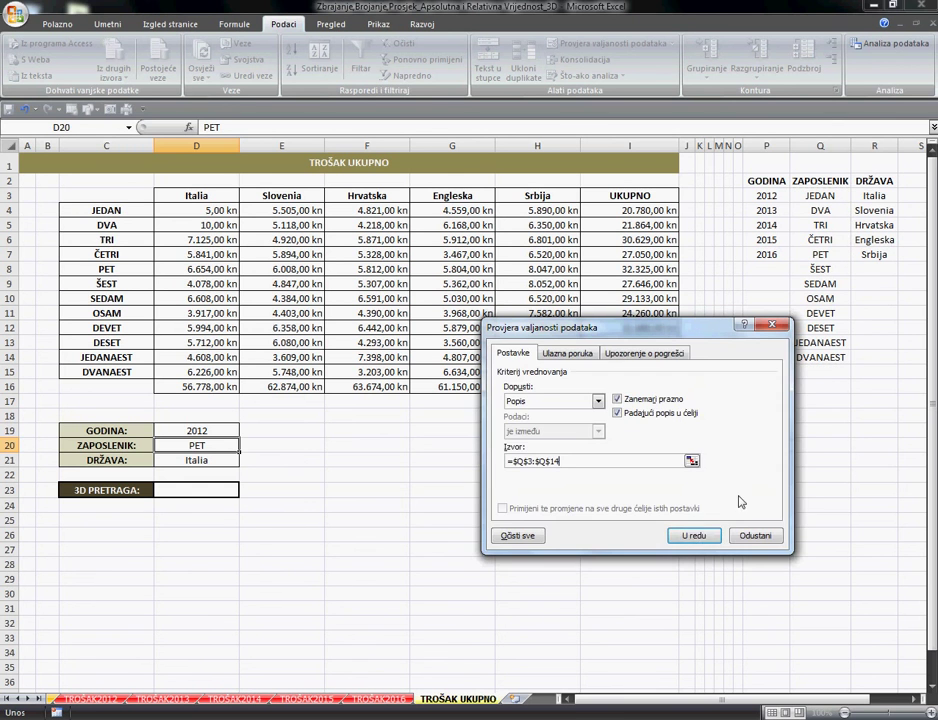
pyautogui.click(697, 538)
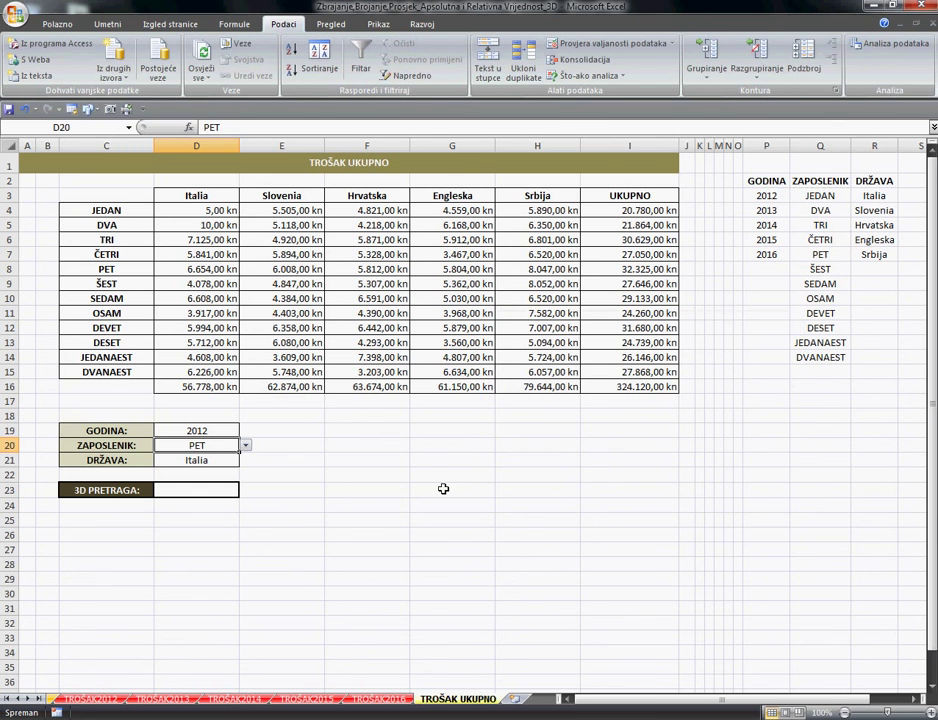
# Give the DRŽAVA cell D21 a list validation sourced from the countries in R3:R7.
pyautogui.click(211, 468)
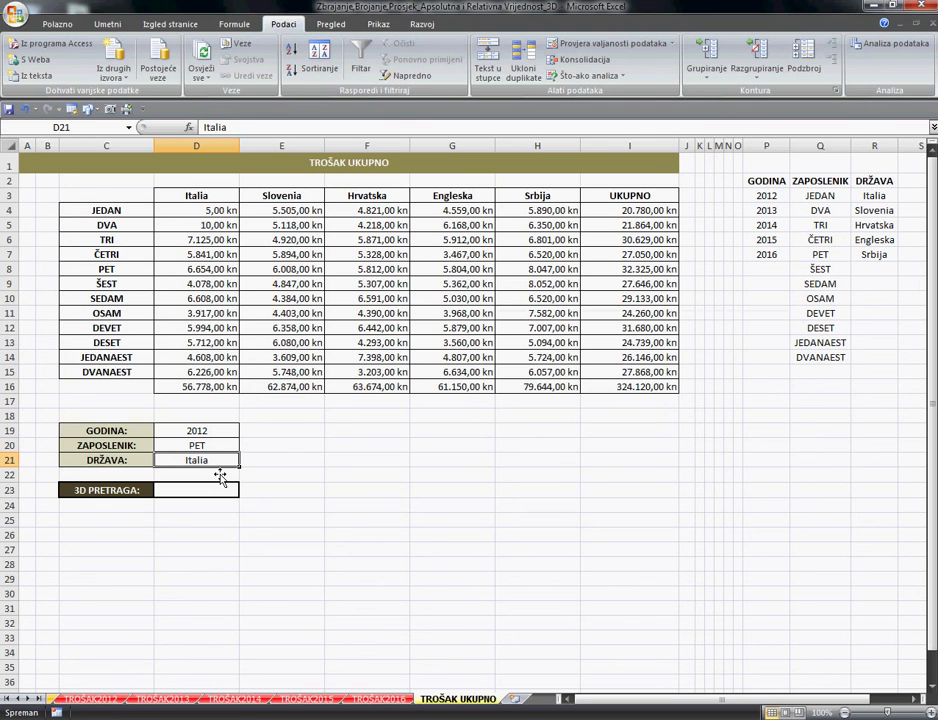
pyautogui.click(600, 43)
pyautogui.click(598, 401)
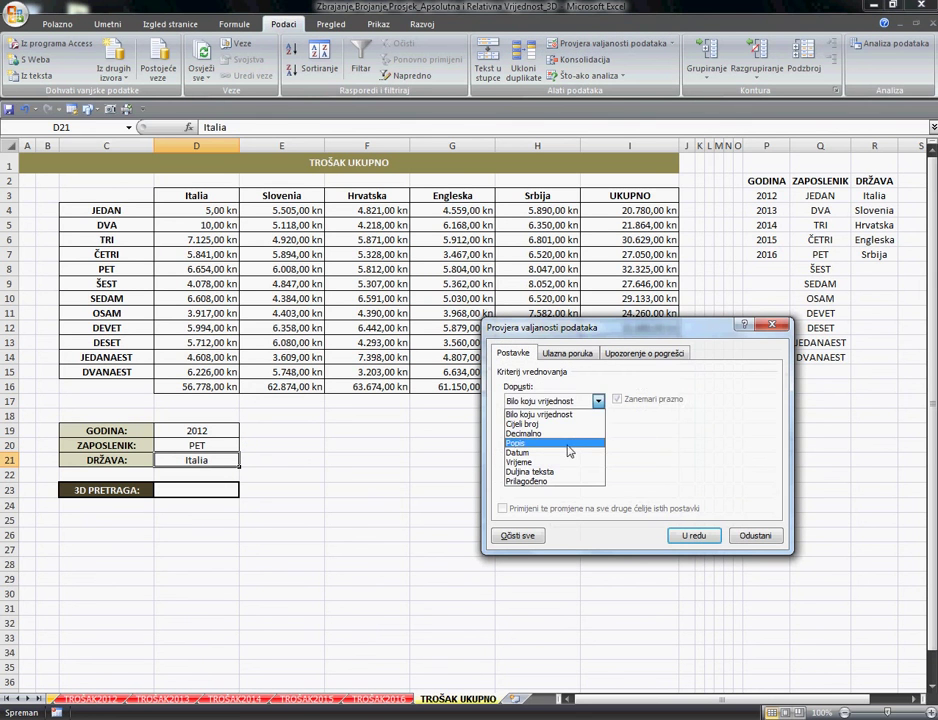
pyautogui.click(535, 446)
pyautogui.click(620, 462)
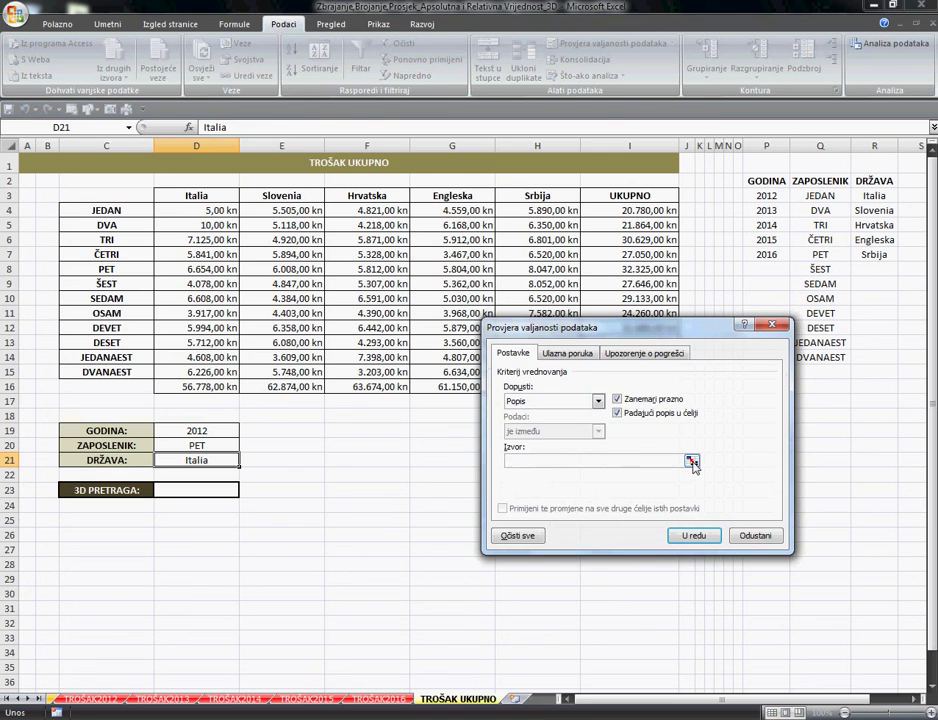
pyautogui.click(692, 462)
pyautogui.moveTo(874, 196); pyautogui.dragTo(876, 255)
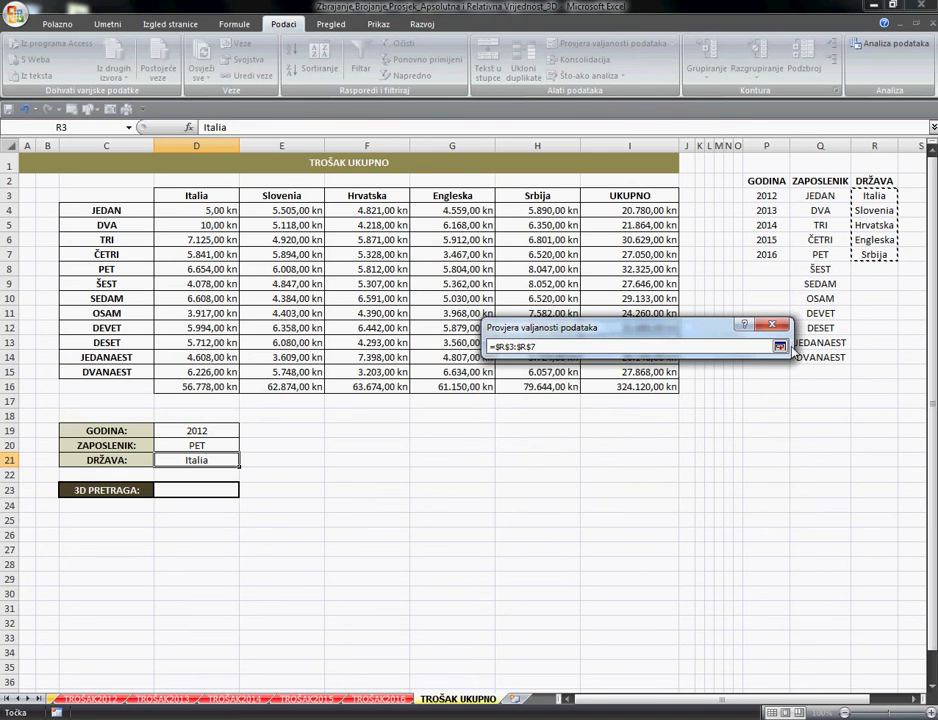
pyautogui.click(779, 346)
pyautogui.click(688, 537)
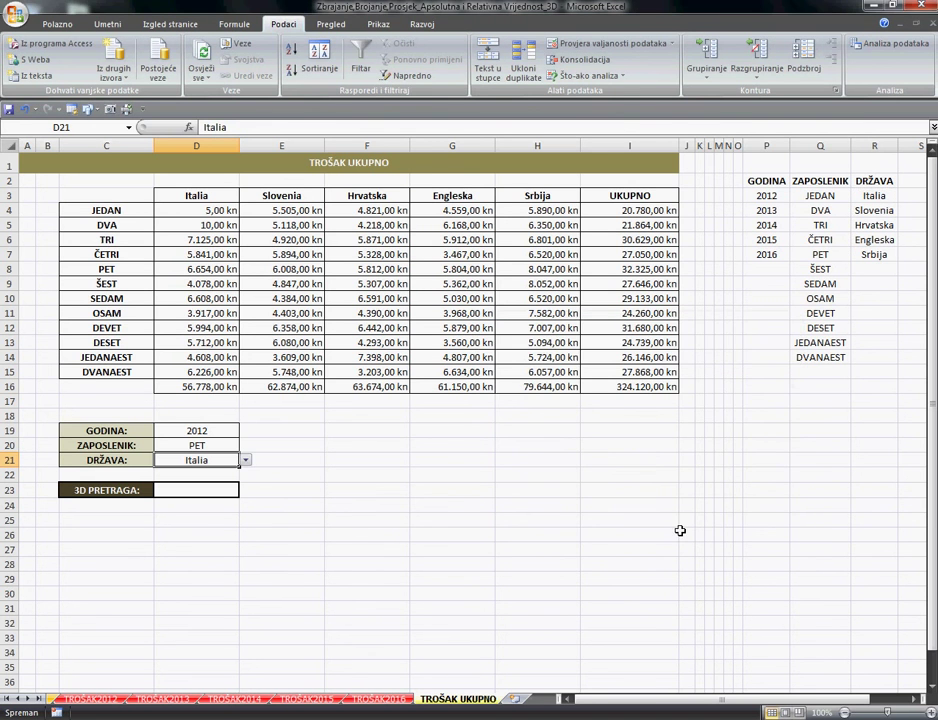
# Test the country dropdown, keeping Italia, and choose JEDAN as the employee in D20.
pyautogui.click(245, 463)
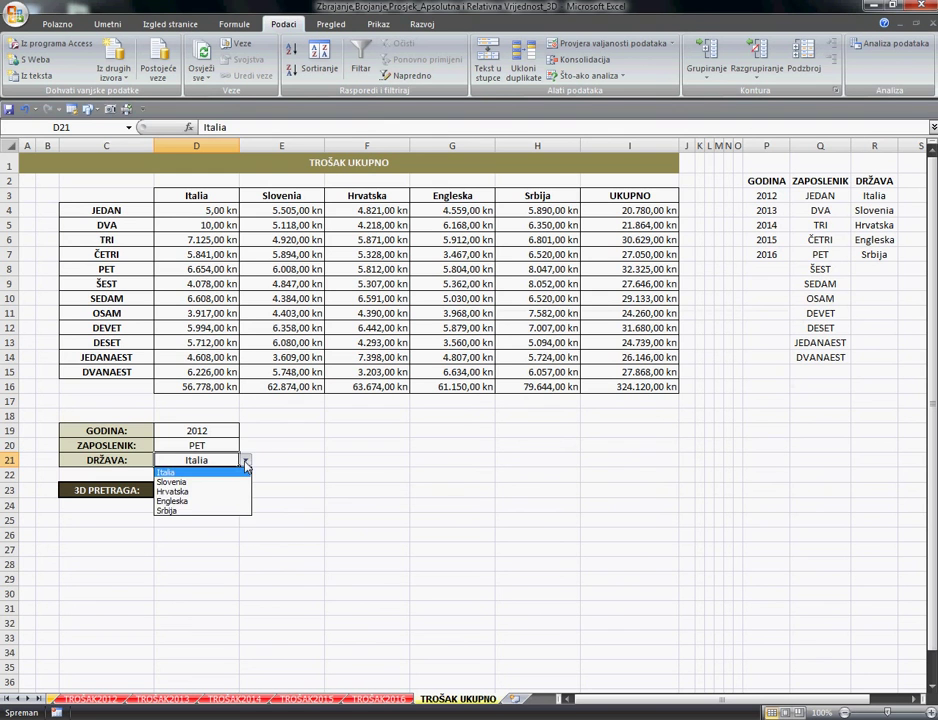
pyautogui.click(245, 463)
pyautogui.click(245, 448)
pyautogui.click(247, 452)
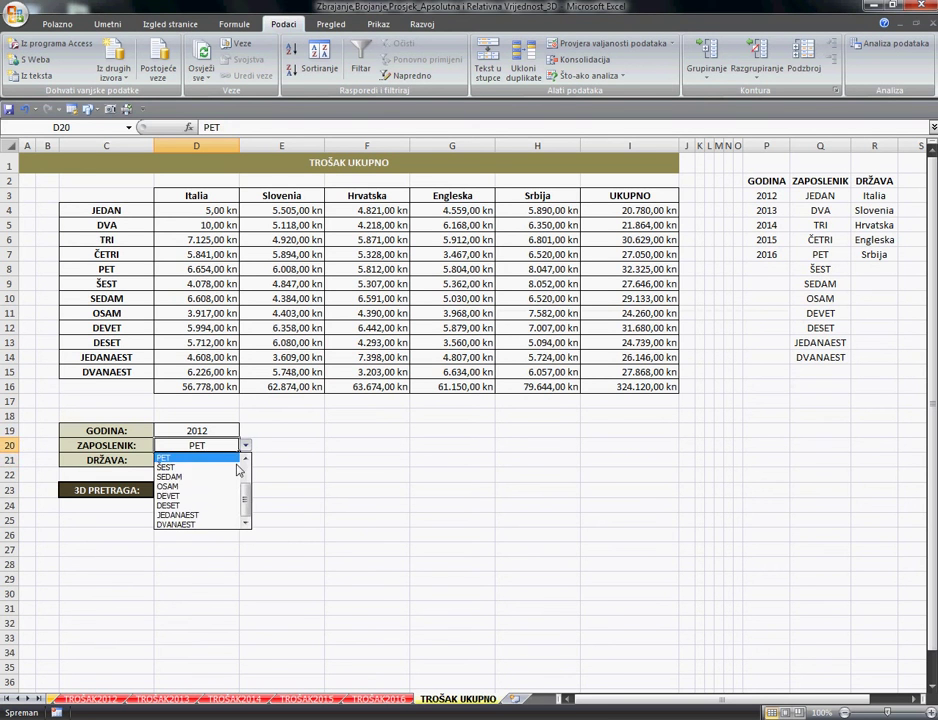
pyautogui.scroll(2, 233, 475)
pyautogui.click(233, 459)
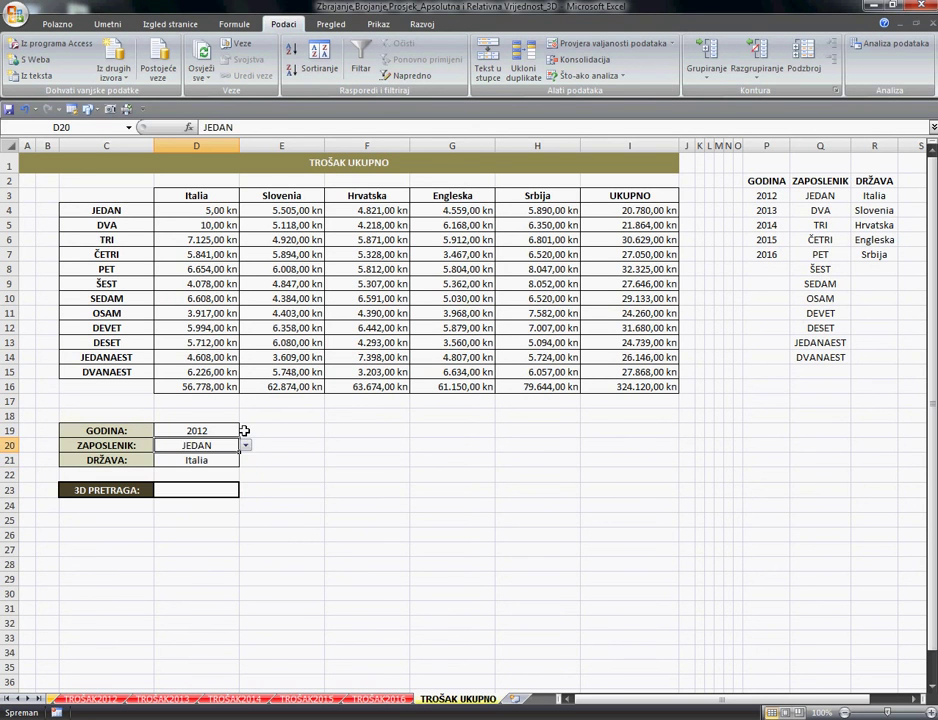
pyautogui.click(230, 431)
pyautogui.press('Right')
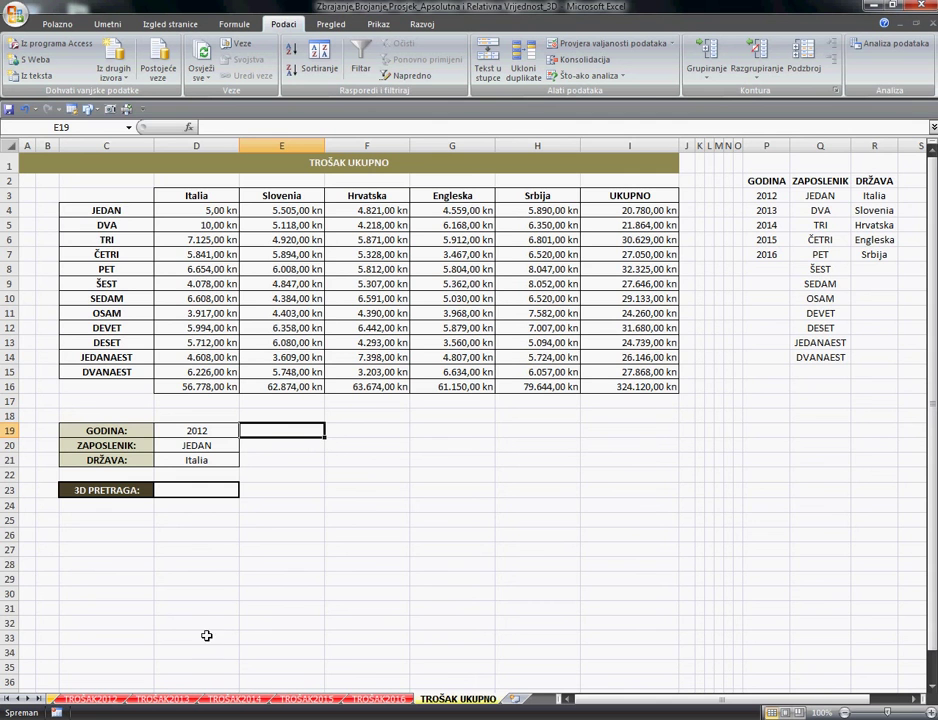
# On TROŠAK2013, try and cancel a =D4:H15 formula in E20, then select D4:H15.
pyautogui.click(163, 699)
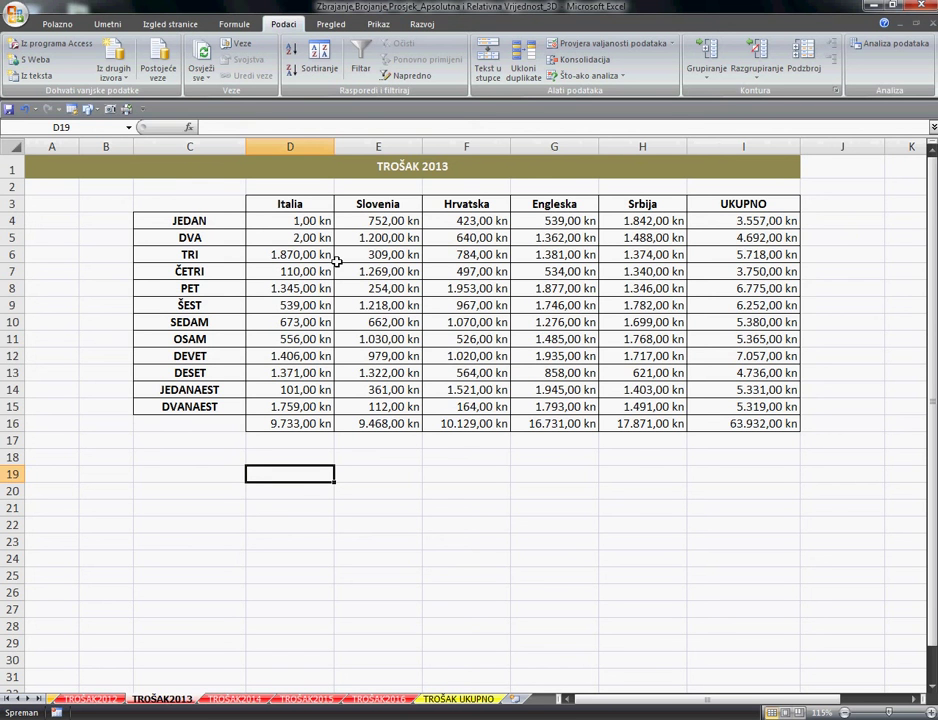
pyautogui.click(420, 495)
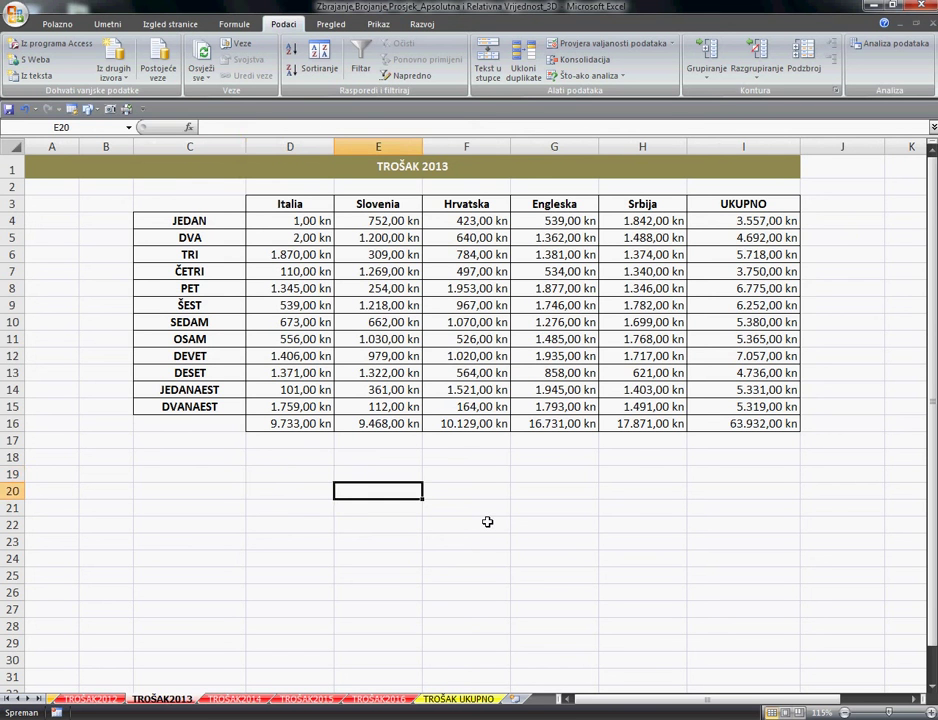
pyautogui.write('=')
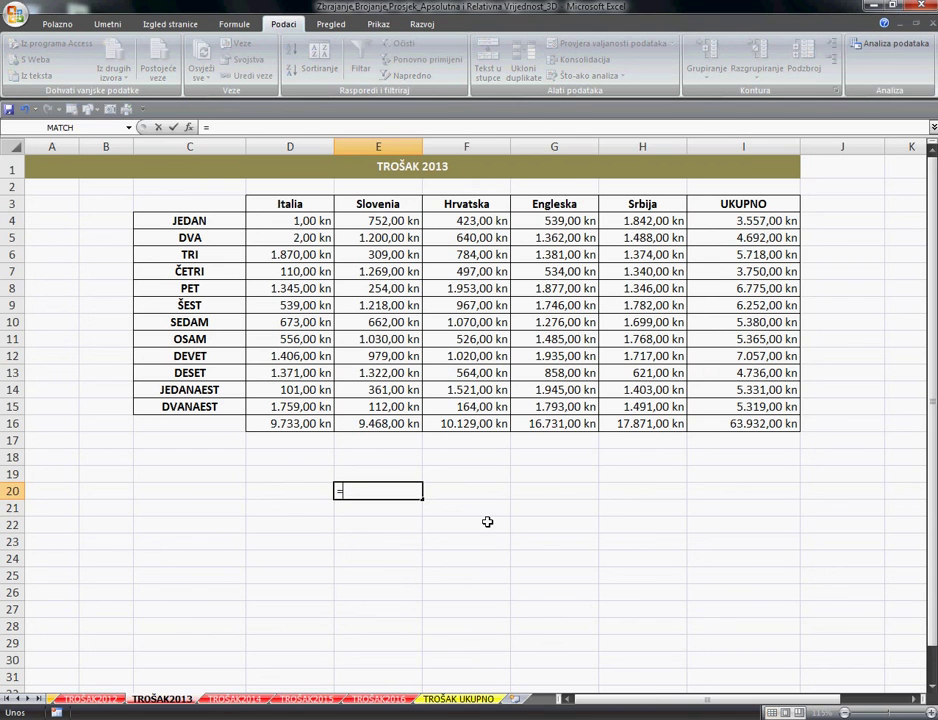
pyautogui.click(300, 222)
pyautogui.moveTo(424, 231); pyautogui.dragTo(683, 412)
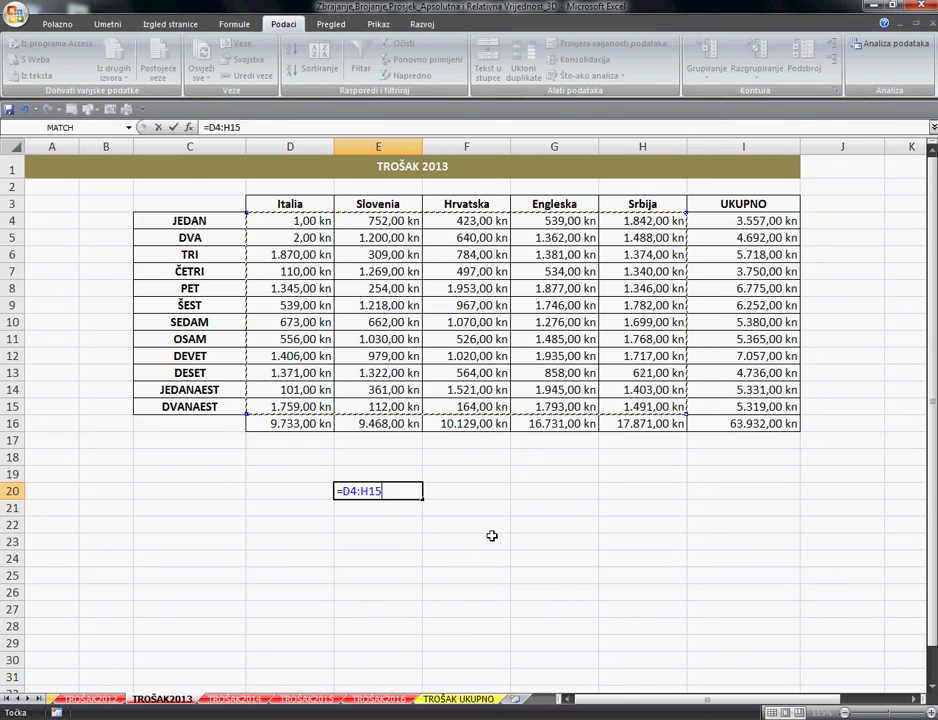
pyautogui.press('BackSpace')
pyautogui.press('BackSpace')
pyautogui.press('BackSpace')
pyautogui.press('BackSpace')
pyautogui.press('BackSpace')
pyautogui.press('BackSpace')
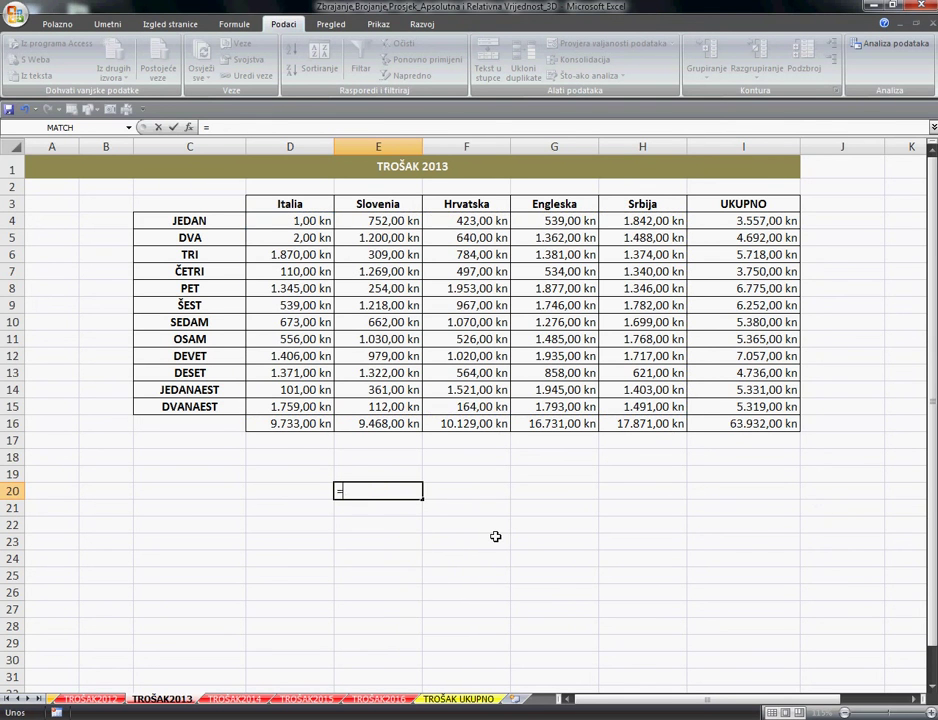
pyautogui.press('Escape')
pyautogui.moveTo(310, 228); pyautogui.dragTo(680, 408)
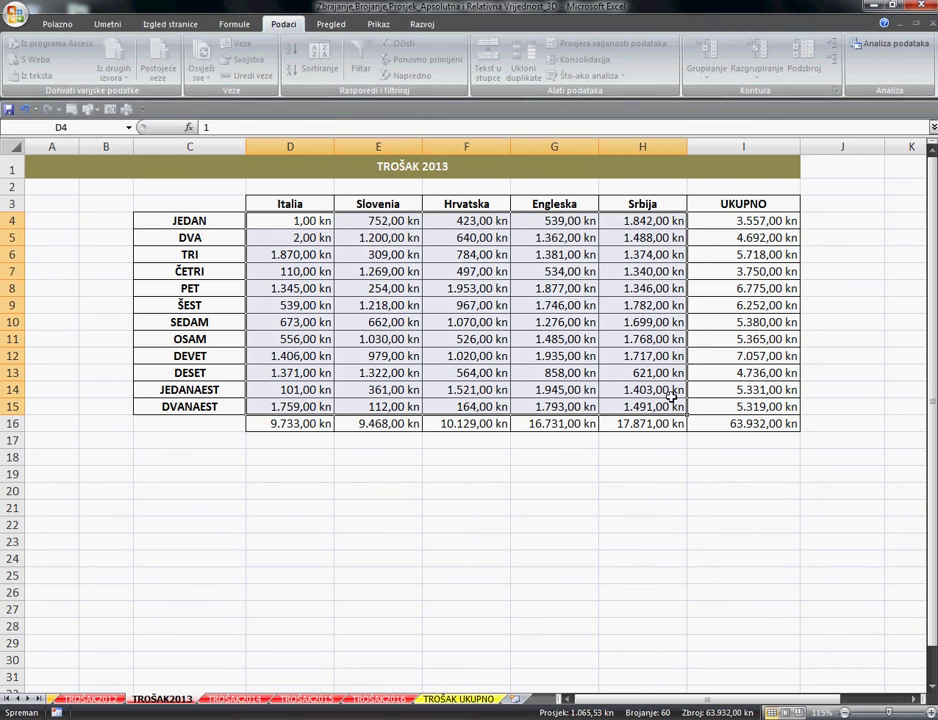
# Define the name TROŠAK2013 for cost range D4:H15 and switch to the TROŠAK2012 sheet.
pyautogui.click(238, 26)
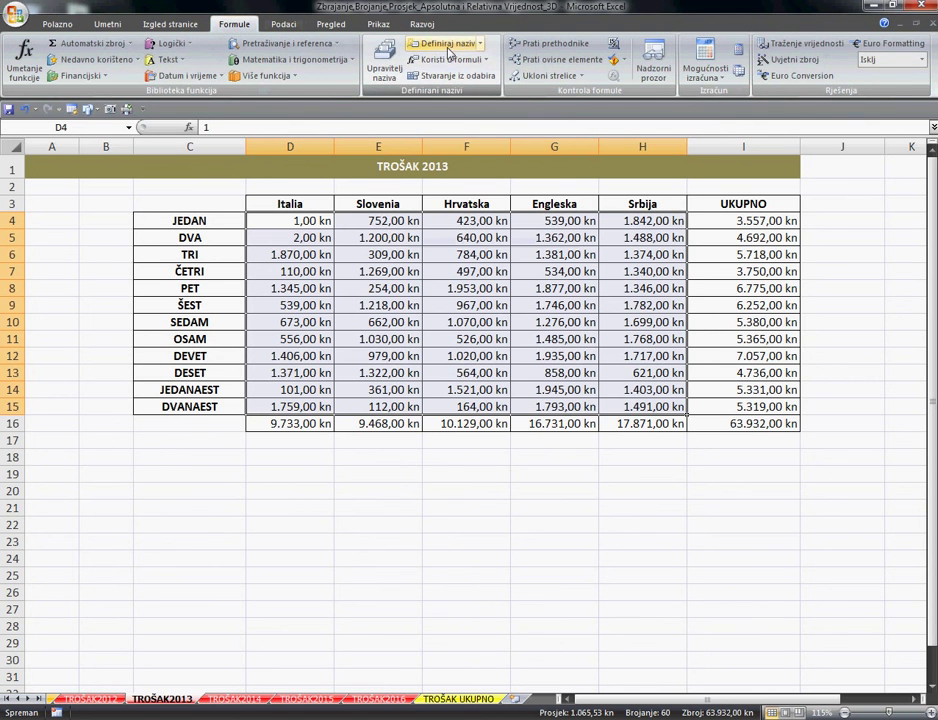
pyautogui.click(440, 45)
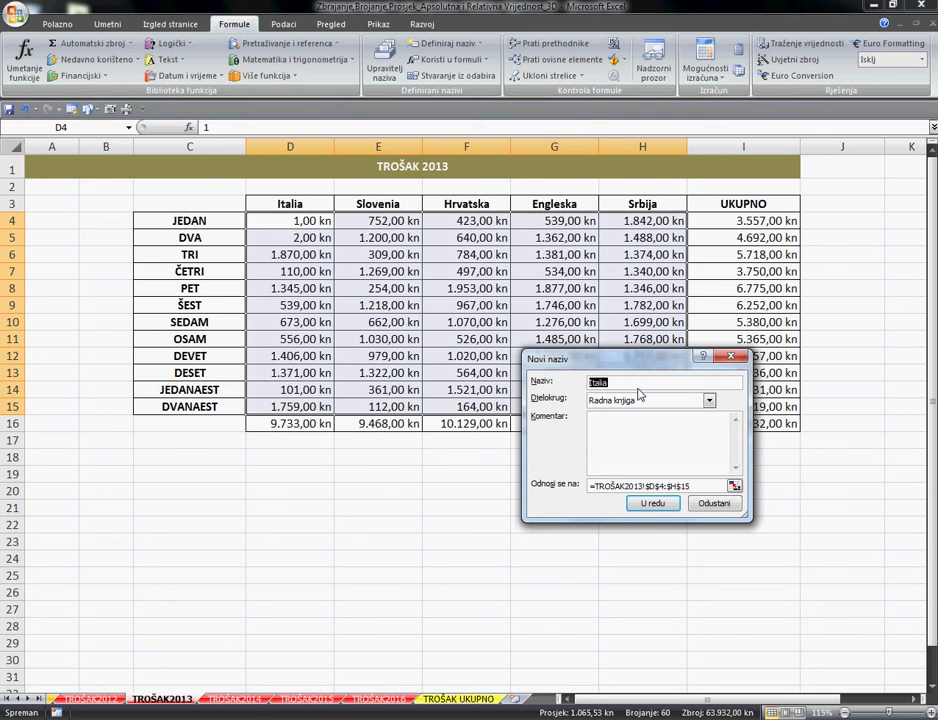
pyautogui.write('TROŠAK2013')
pyautogui.click(654, 504)
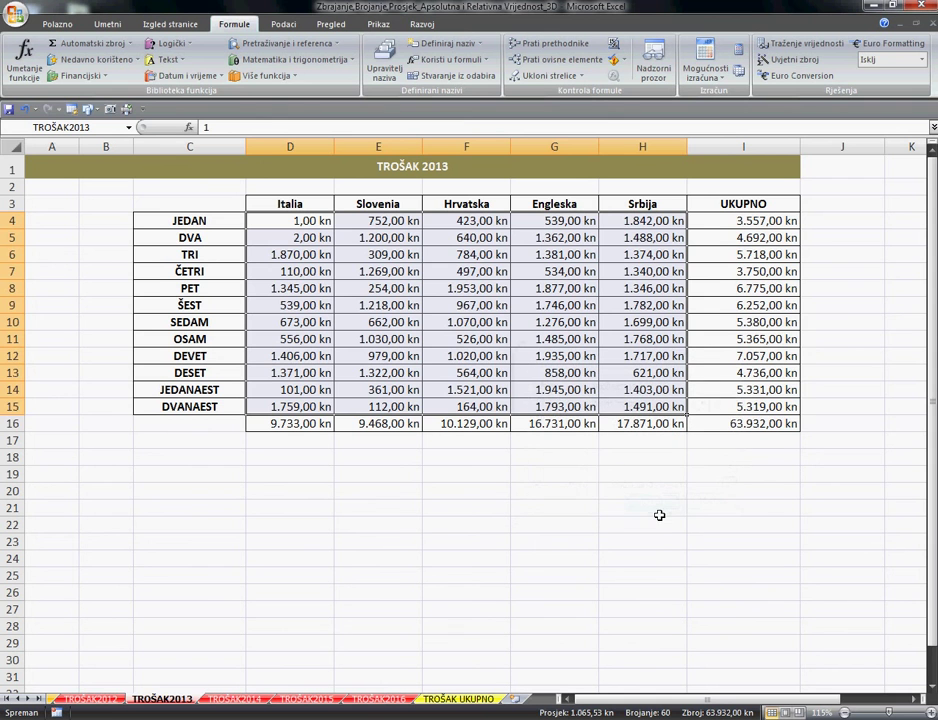
pyautogui.click(110, 699)
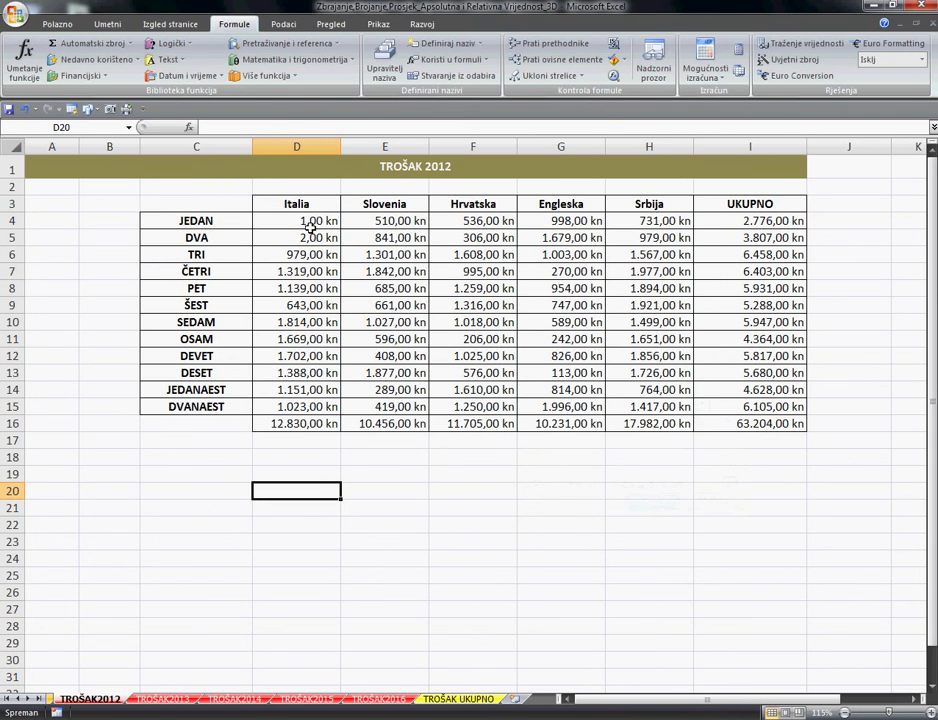
# Define the 2012 cost range D4:H15 with the name TROŠAK2012.
pyautogui.moveTo(306, 221); pyautogui.dragTo(665, 413)
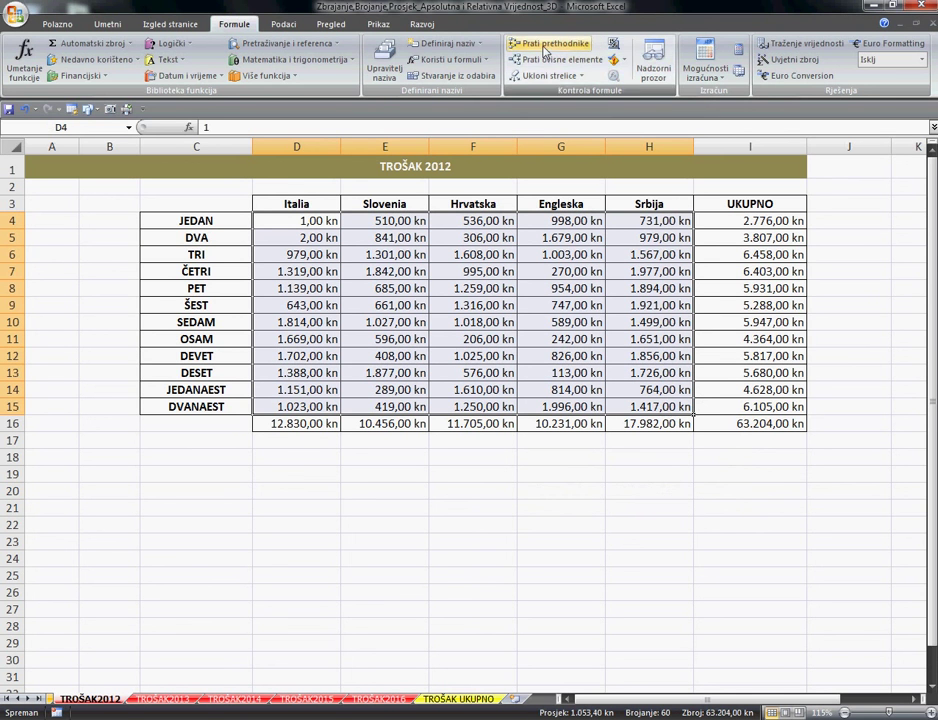
pyautogui.click(435, 47)
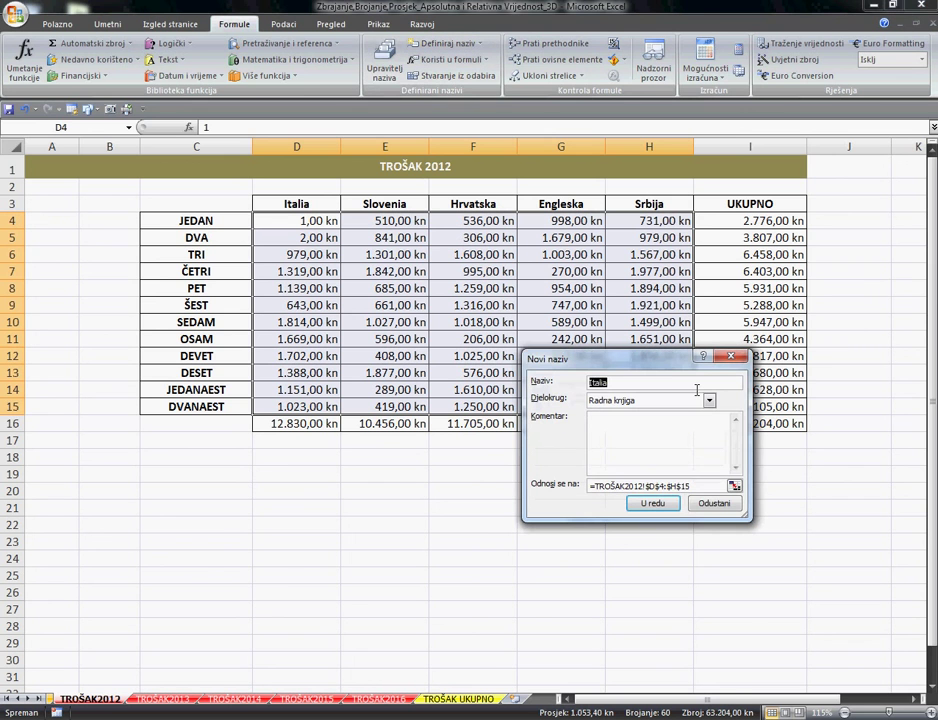
pyautogui.write('TROŠAK')
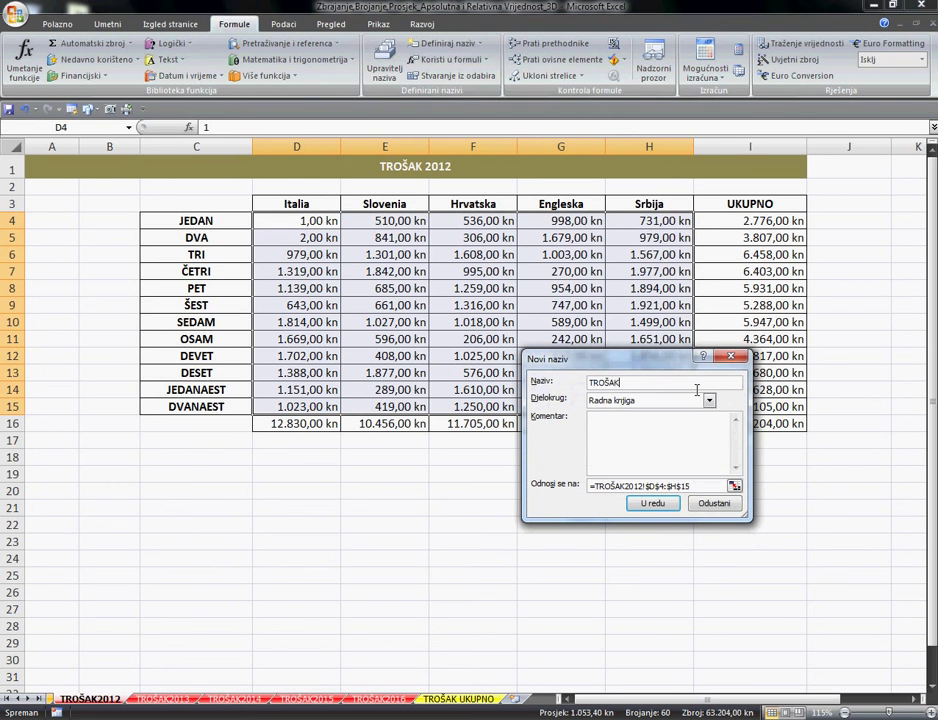
pyautogui.write('2012')
pyautogui.click(650, 504)
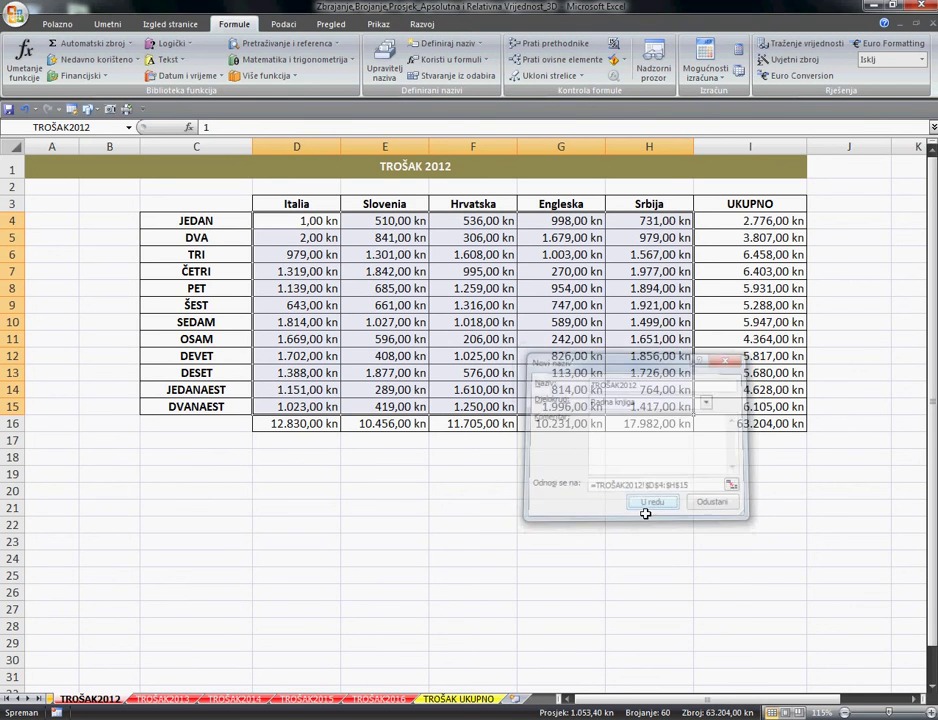
pyautogui.click(278, 476)
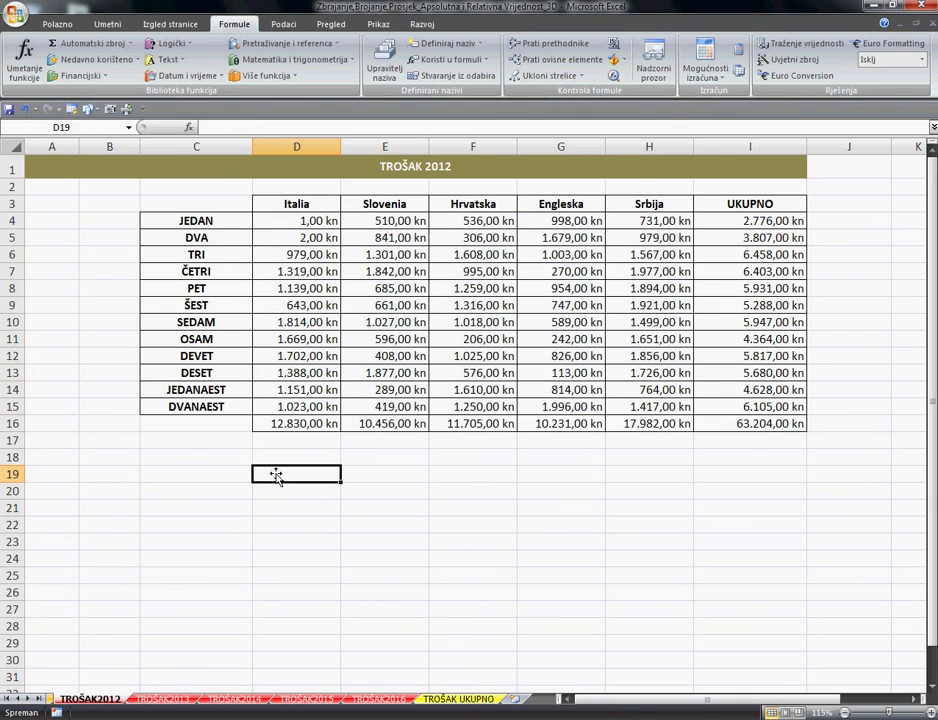
# Check the Name Box list of defined names and jump to TROŠAK2012.
pyautogui.click(128, 128)
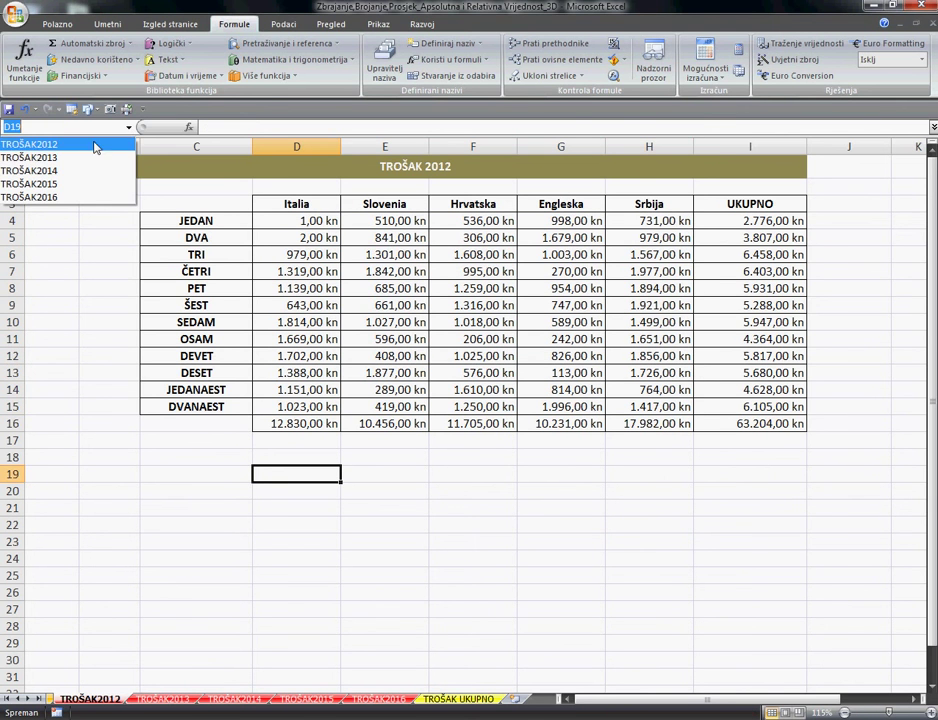
pyautogui.click(33, 145)
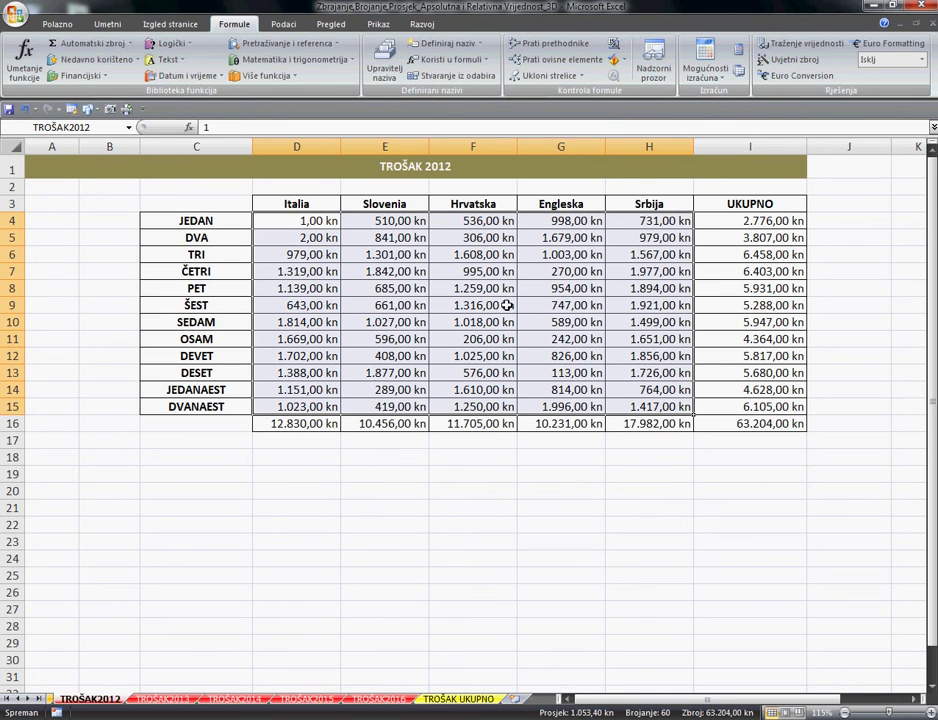
pyautogui.click(131, 130)
# Jump via the Name Box to TROŠAK2014, TROŠAK2016, then back to TROŠAK2012, and select D20.
pyautogui.click(90, 171)
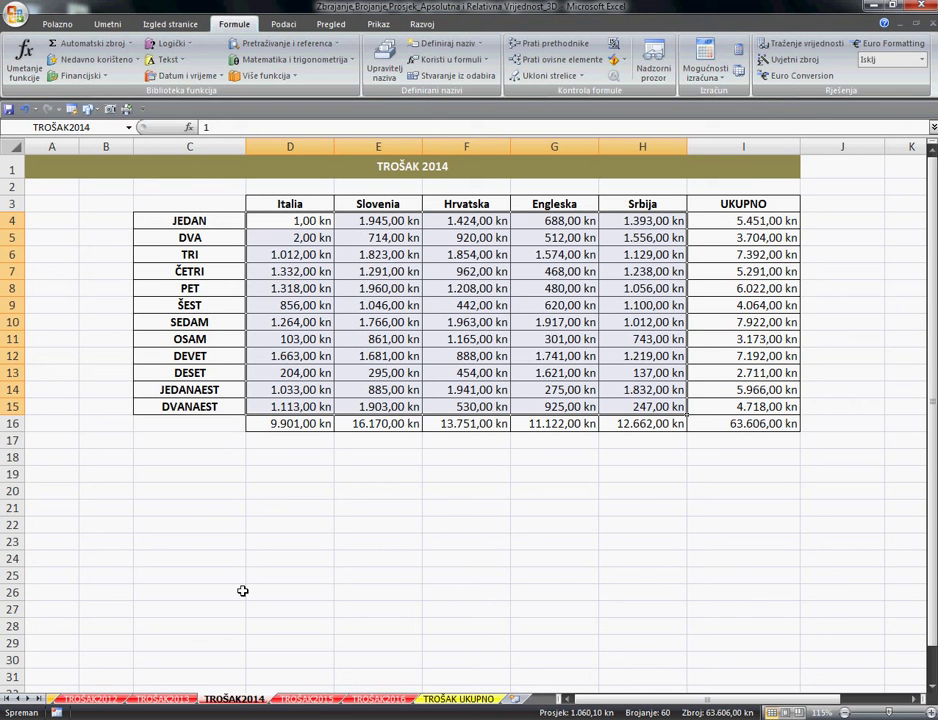
pyautogui.click(129, 128)
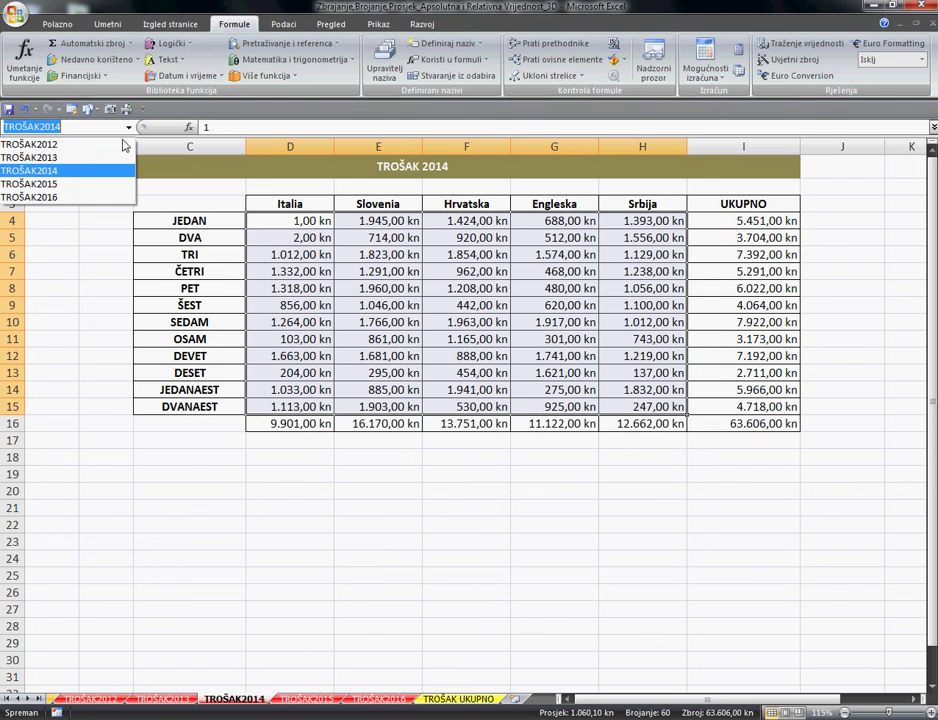
pyautogui.click(84, 197)
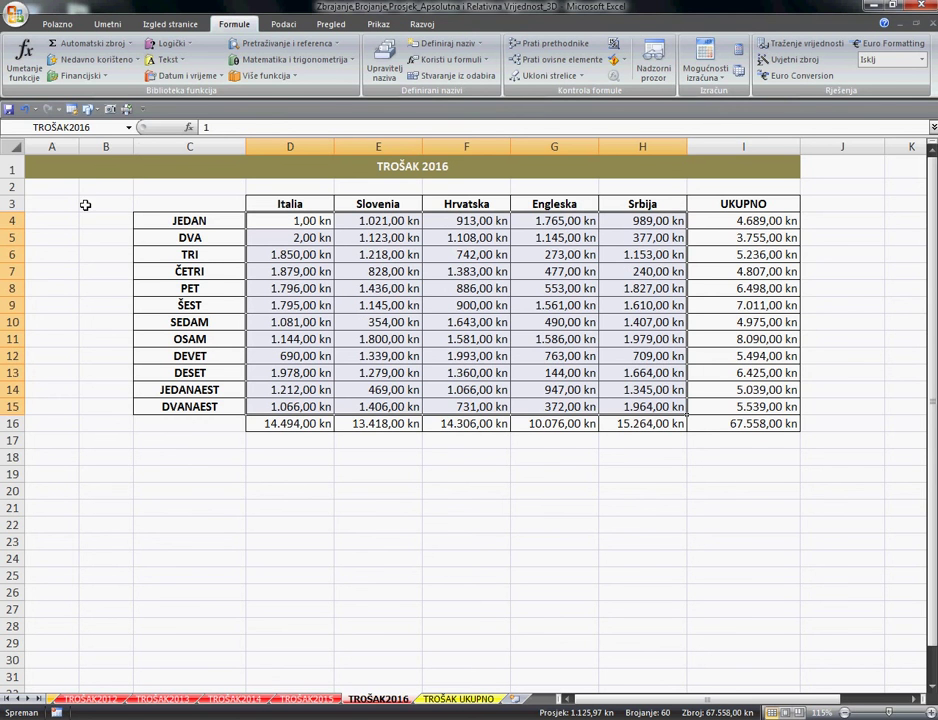
pyautogui.click(129, 128)
pyautogui.click(115, 142)
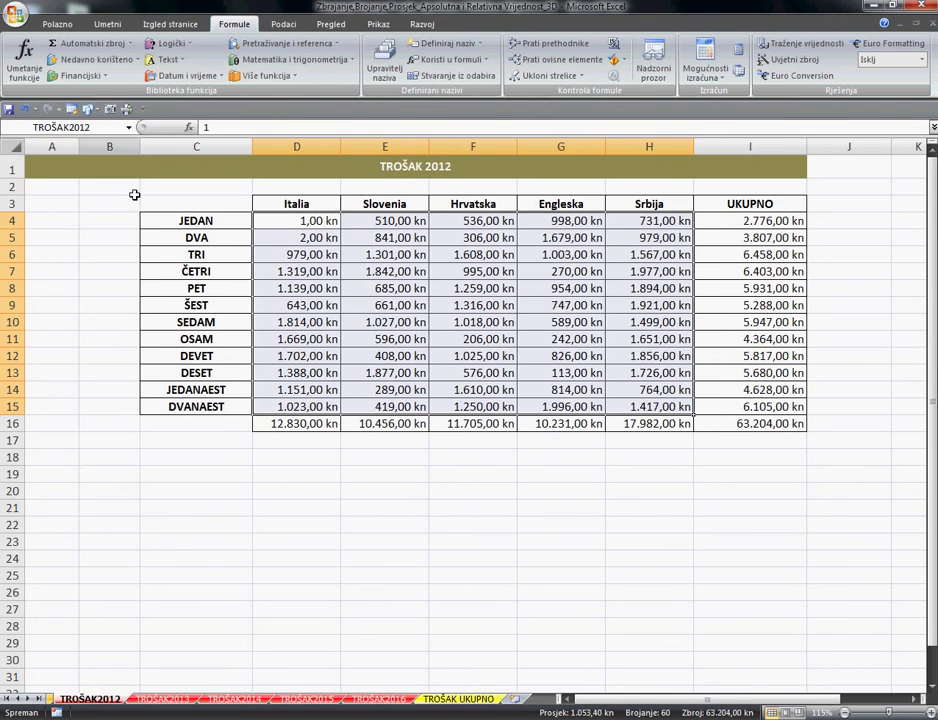
pyautogui.click(338, 494)
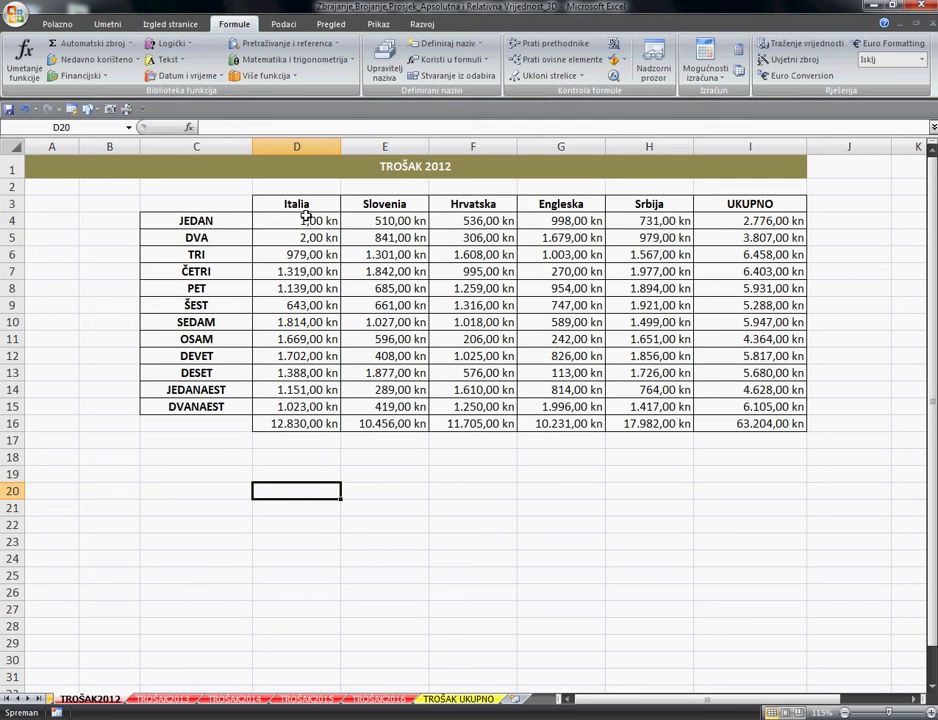
# Define the country headers D3:H3 with the name STUPAC.
pyautogui.moveTo(290, 206); pyautogui.dragTo(645, 205)
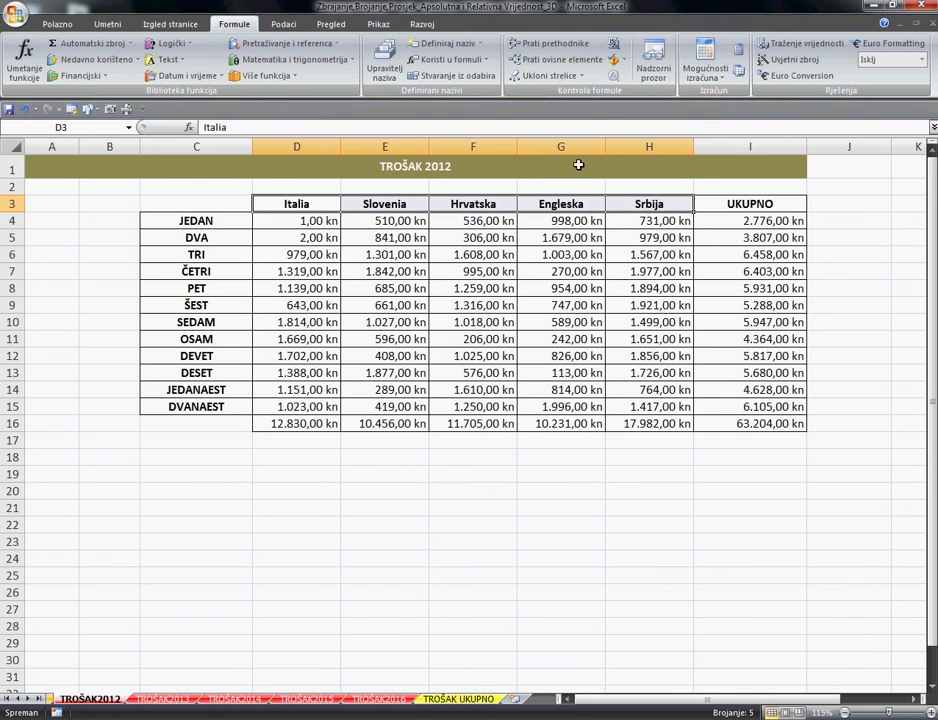
pyautogui.click(445, 45)
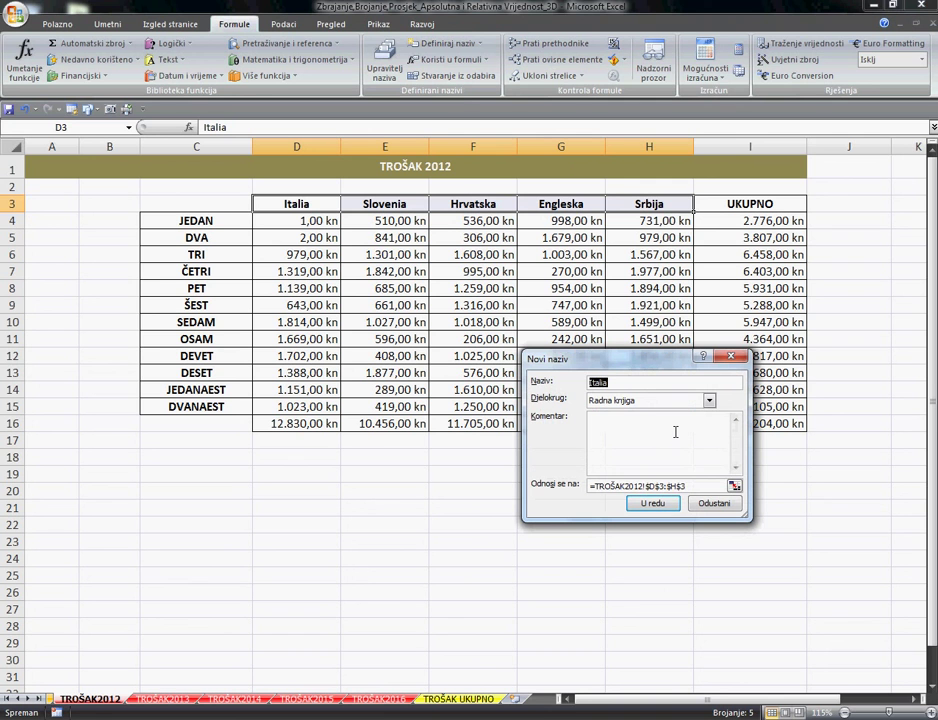
pyautogui.write('STUPAC')
pyautogui.click(652, 504)
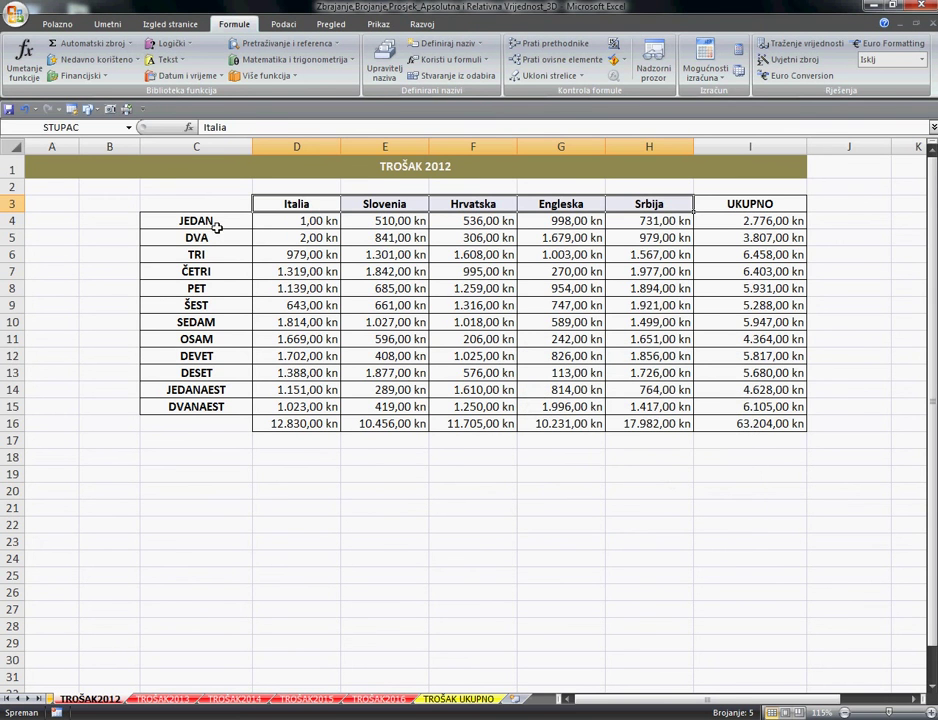
# Define the employee names C4:C15 with the name REDAK.
pyautogui.moveTo(205, 222); pyautogui.dragTo(216, 409)
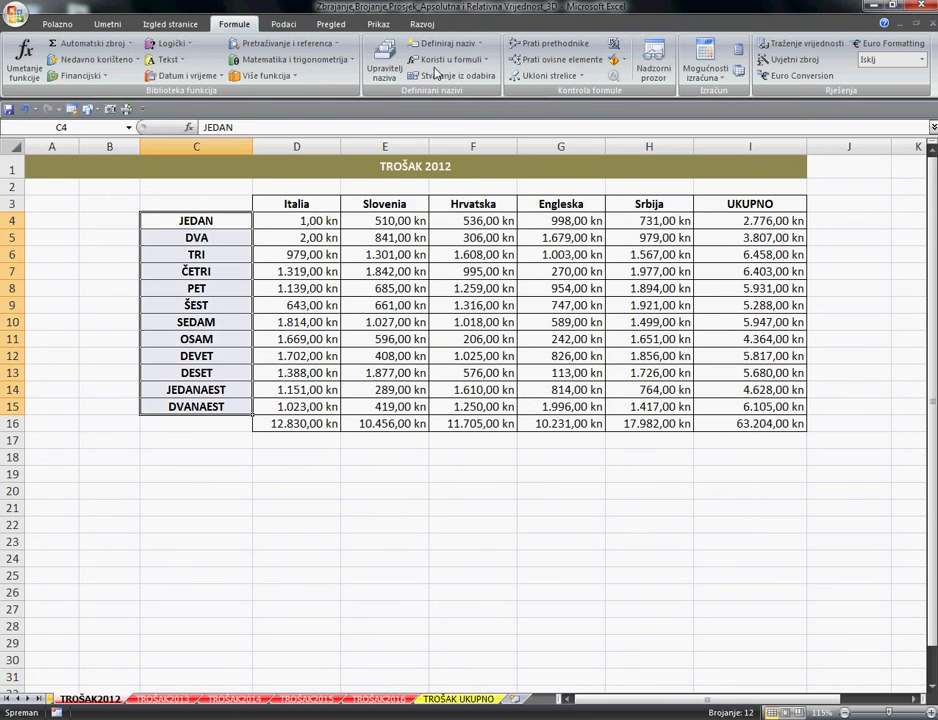
pyautogui.click(447, 46)
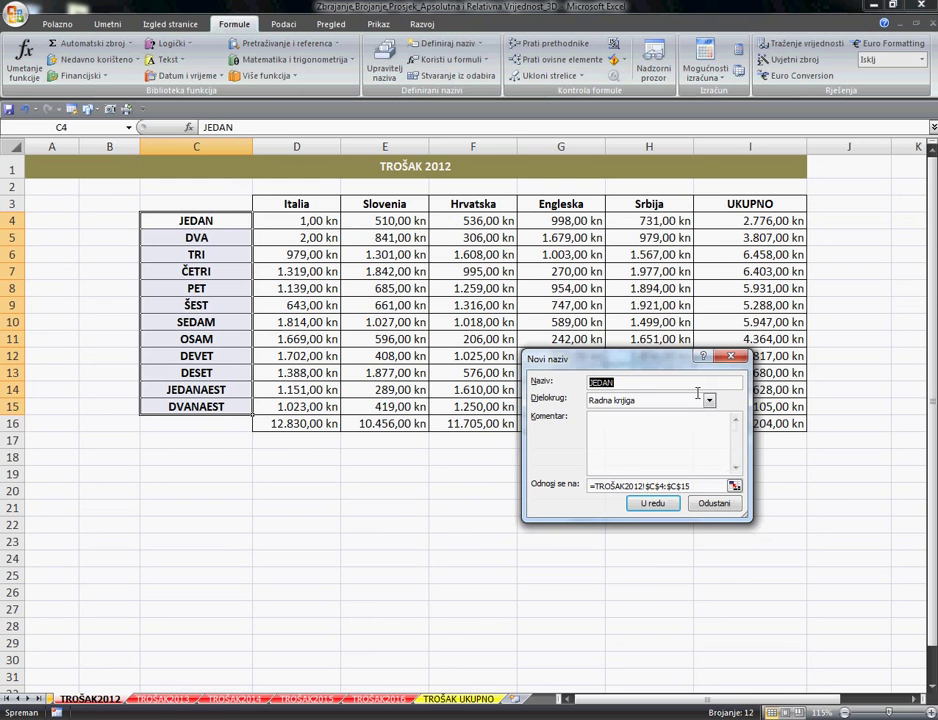
pyautogui.write('R')
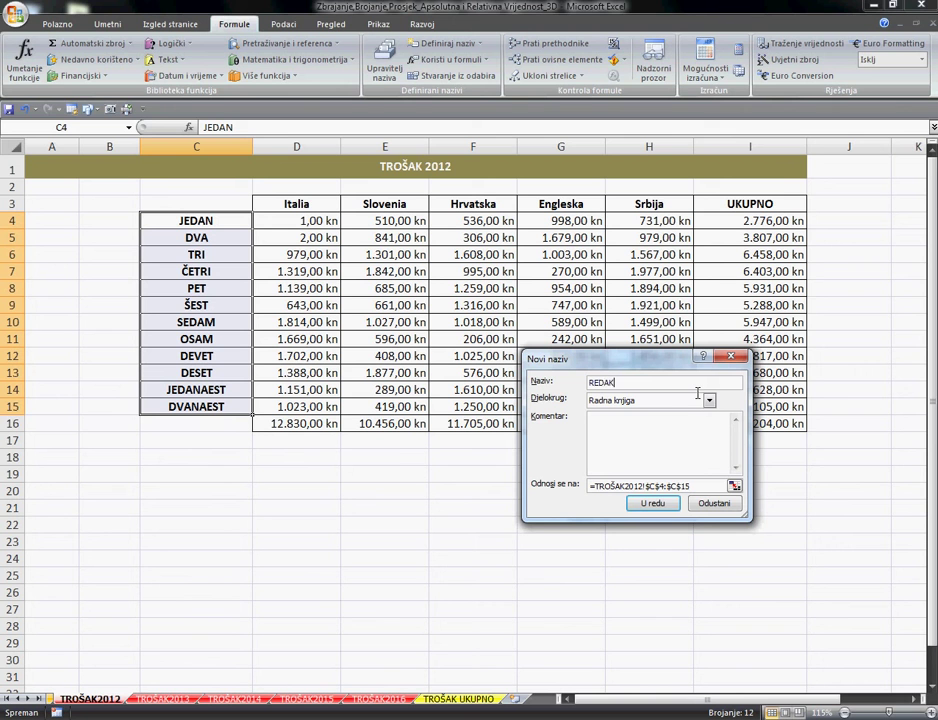
pyautogui.click(653, 503)
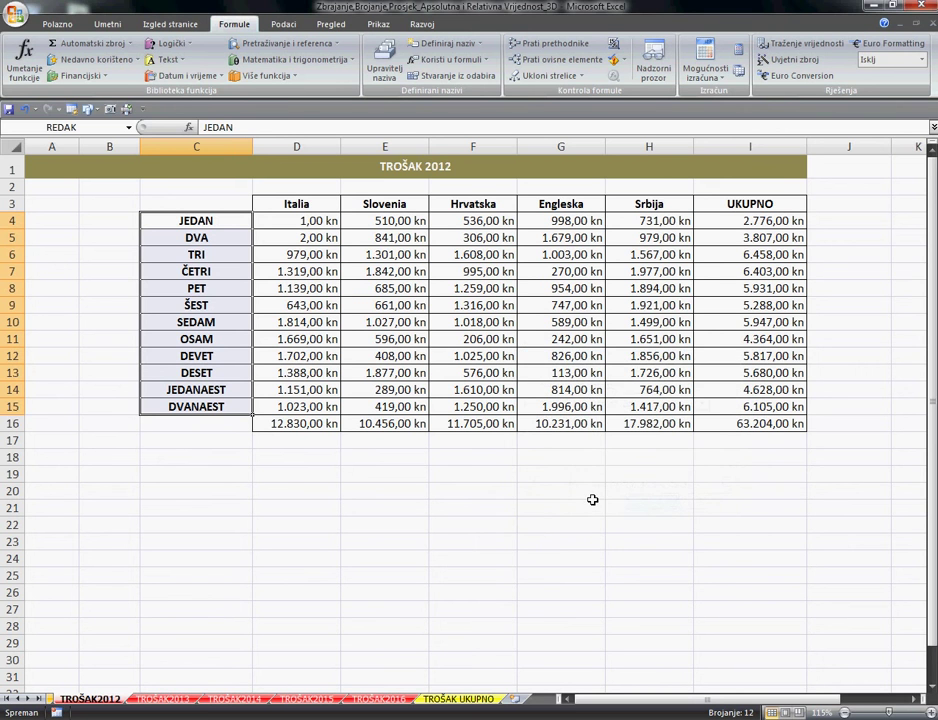
pyautogui.click(320, 512)
pyautogui.click(128, 127)
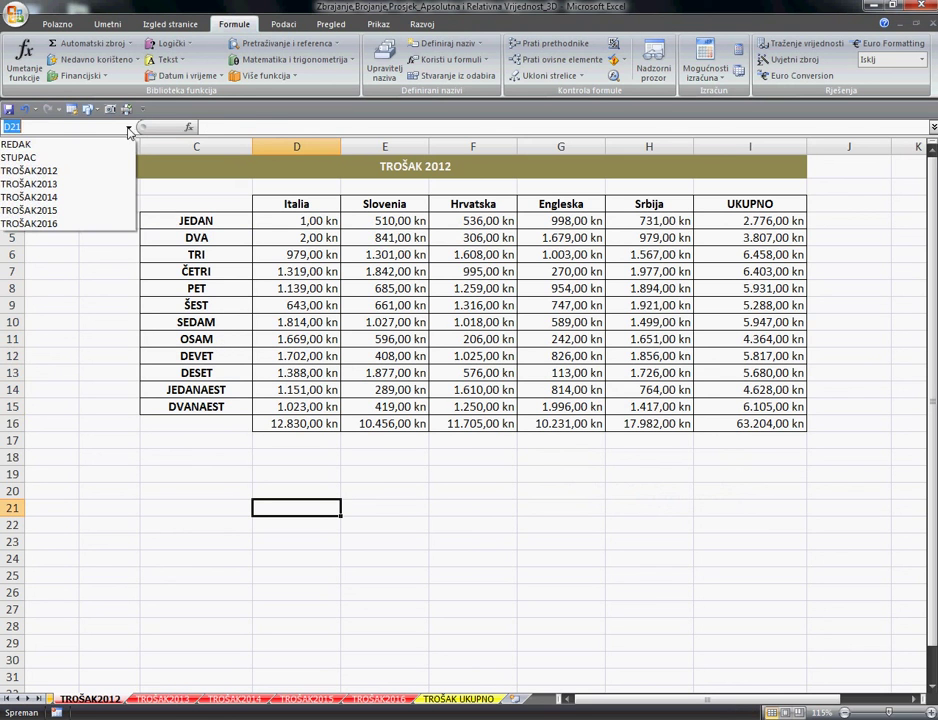
pyautogui.click(66, 145)
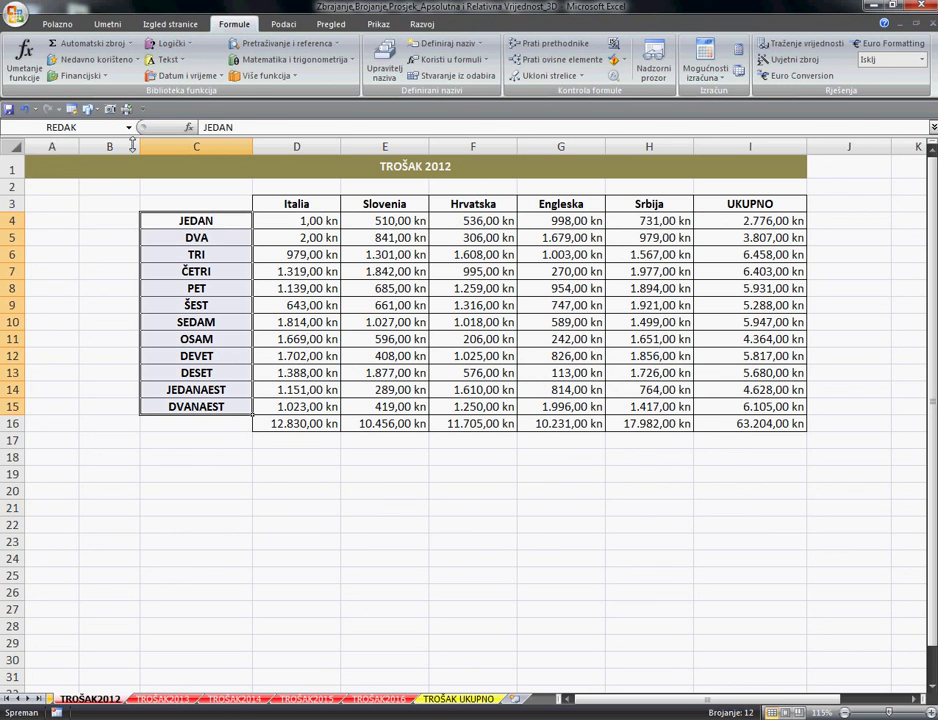
pyautogui.click(128, 127)
pyautogui.click(96, 161)
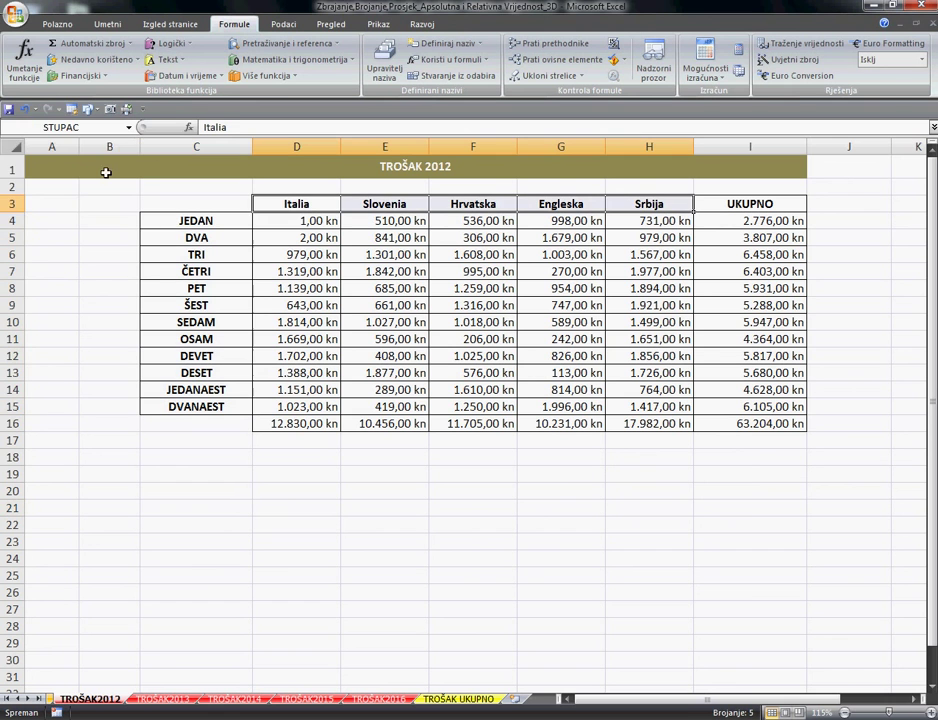
pyautogui.click(128, 127)
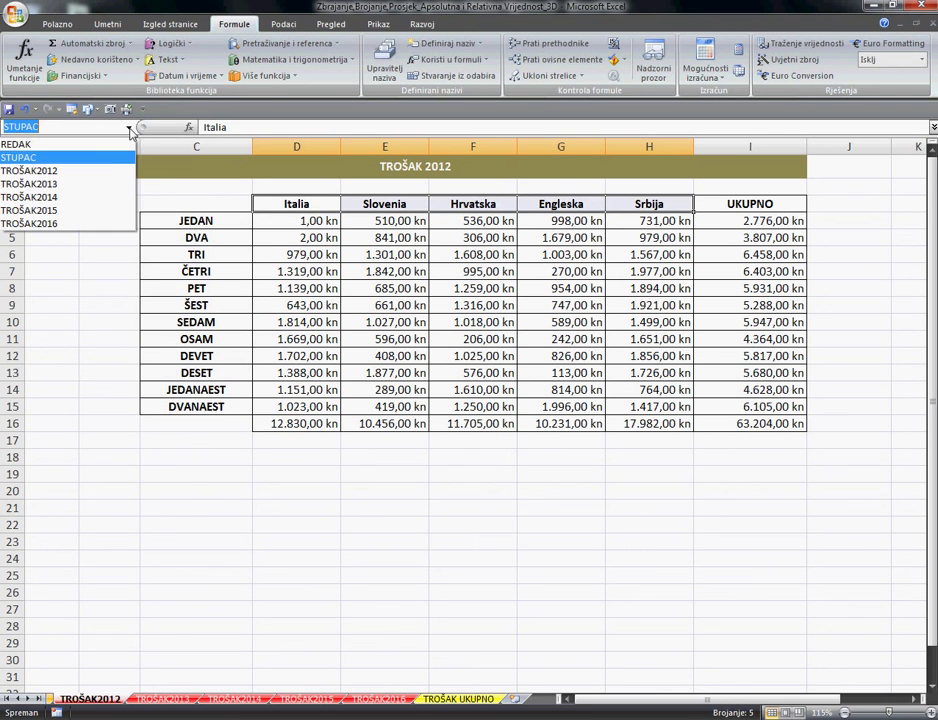
pyautogui.click(108, 176)
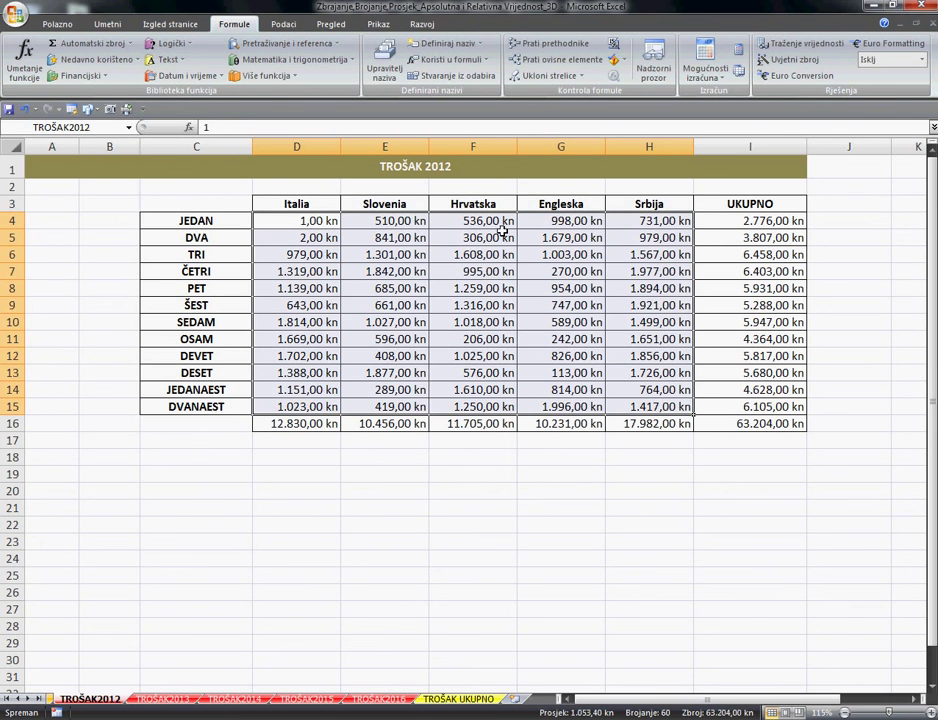
pyautogui.click(308, 488)
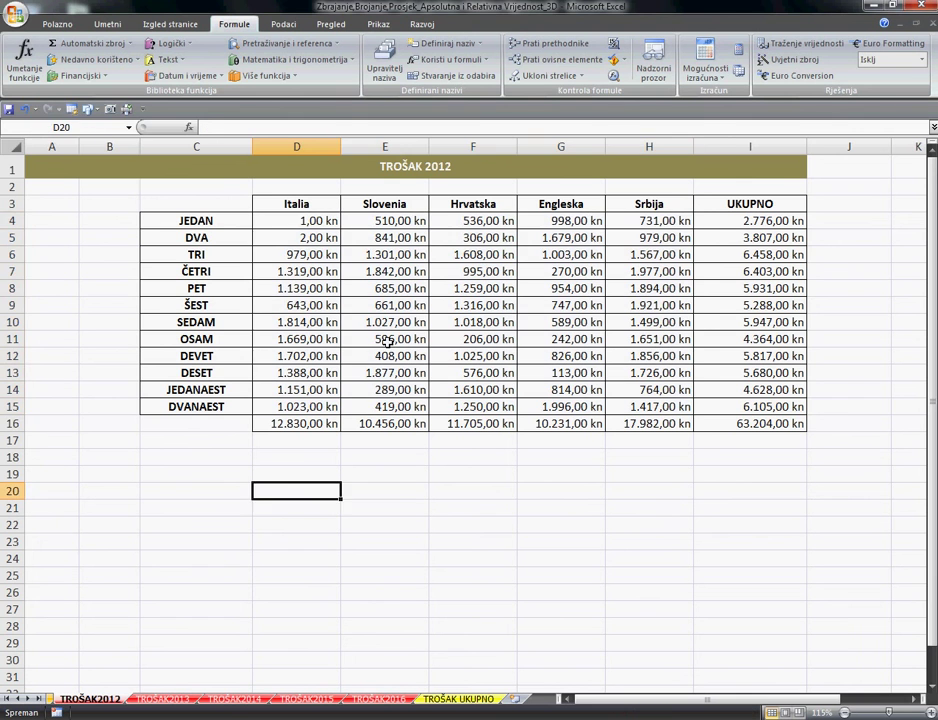
pyautogui.moveTo(308, 224); pyautogui.dragTo(650, 406)
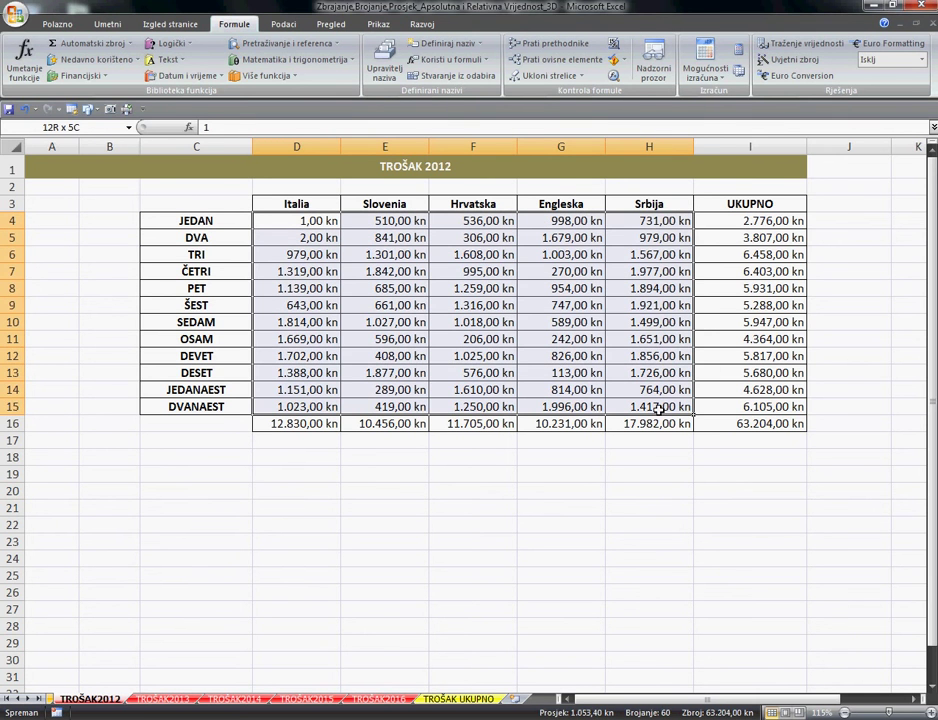
pyautogui.click(265, 506)
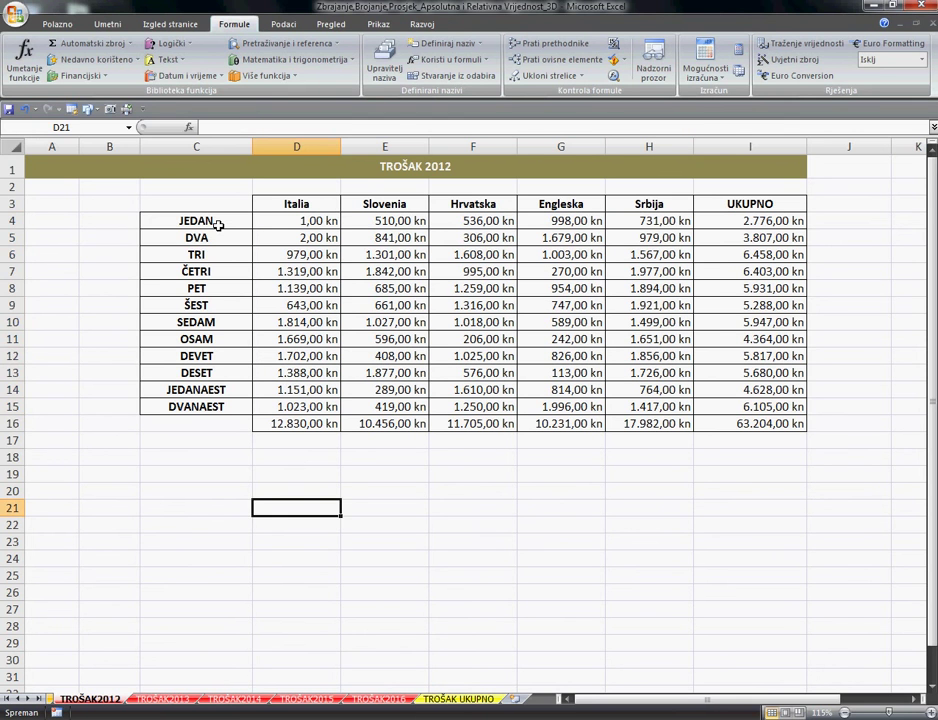
pyautogui.moveTo(161, 218); pyautogui.dragTo(212, 407)
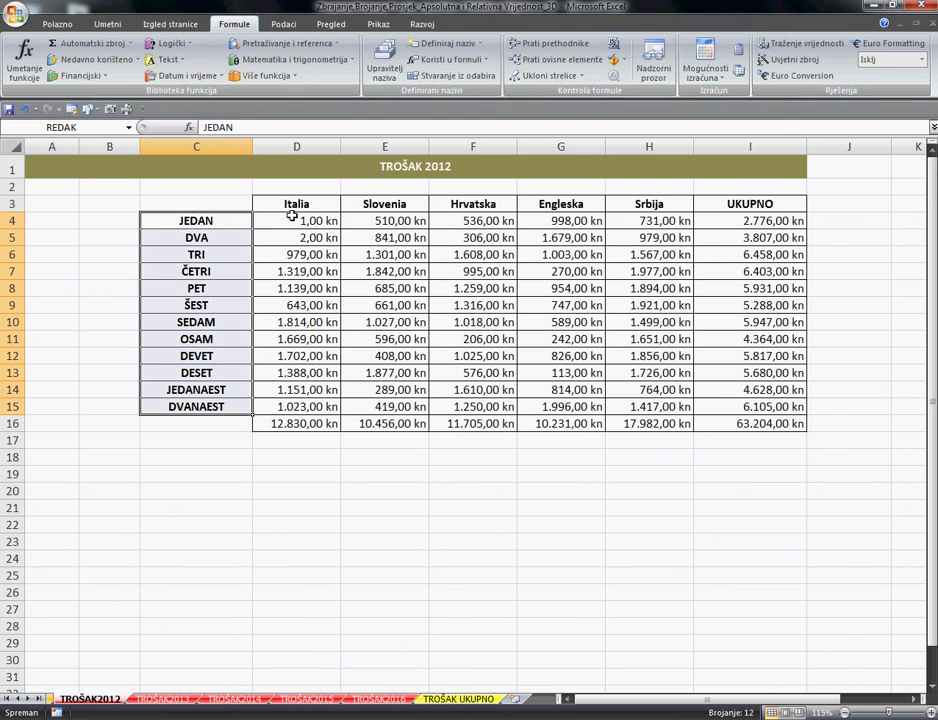
pyautogui.moveTo(296, 203); pyautogui.dragTo(651, 203)
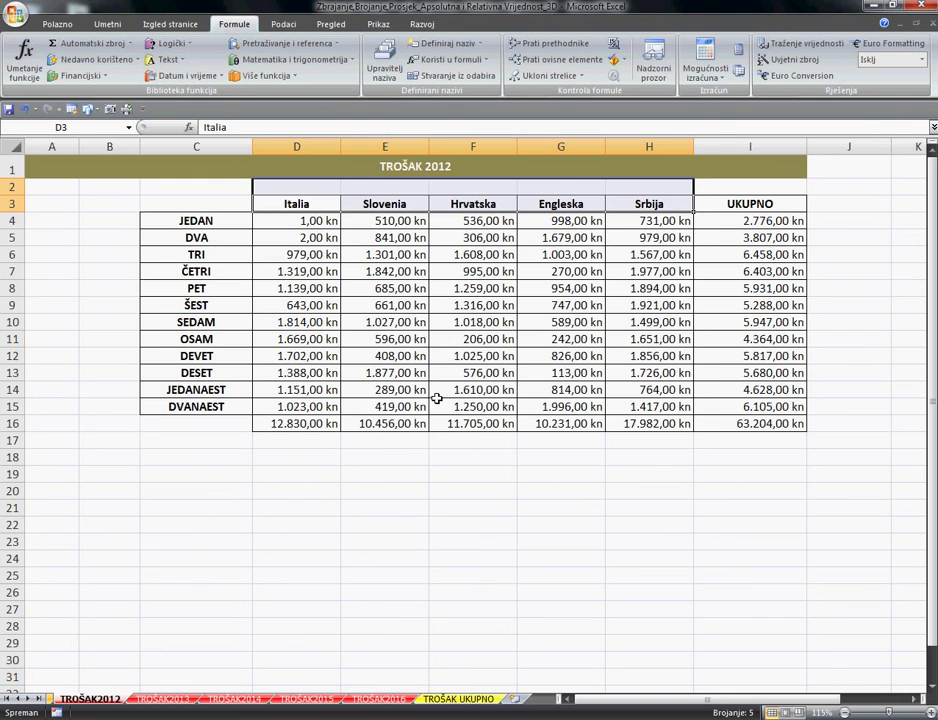
pyautogui.moveTo(300, 222); pyautogui.dragTo(660, 406)
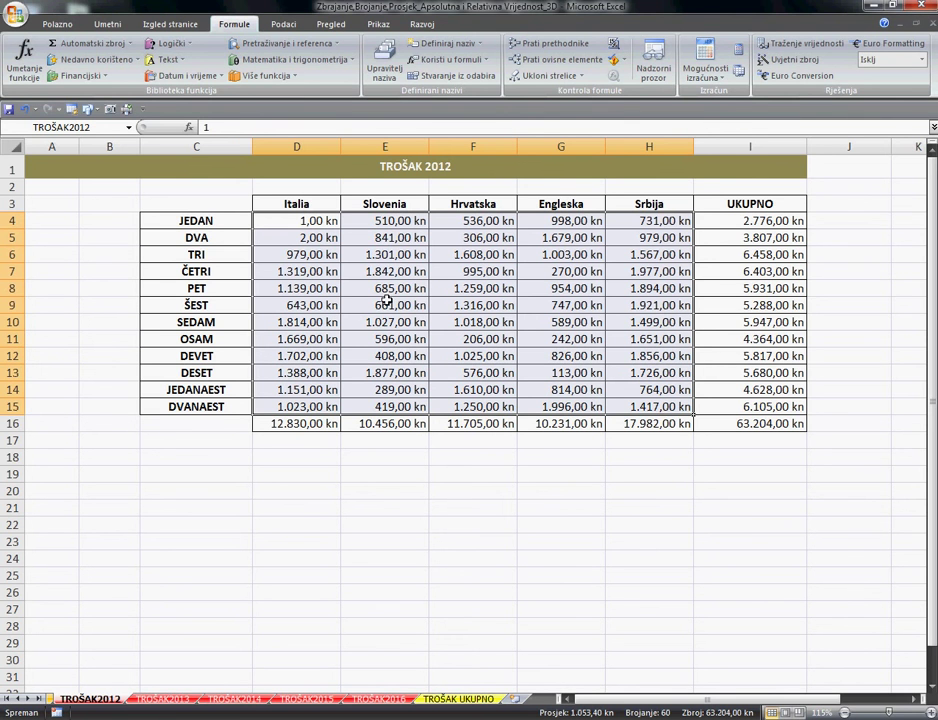
pyautogui.click(420, 494)
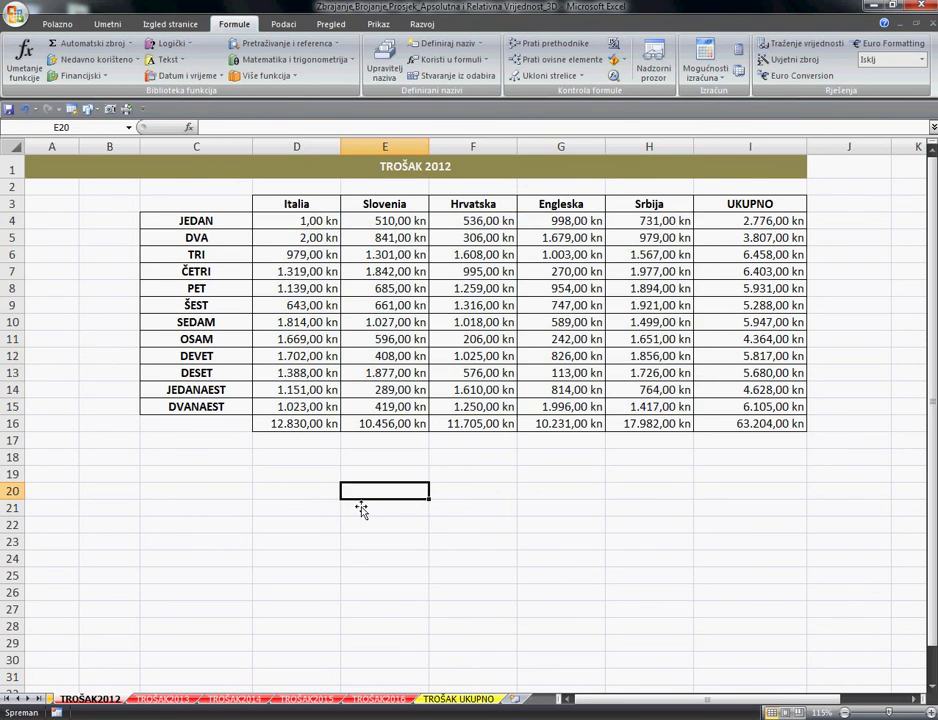
pyautogui.click(452, 700)
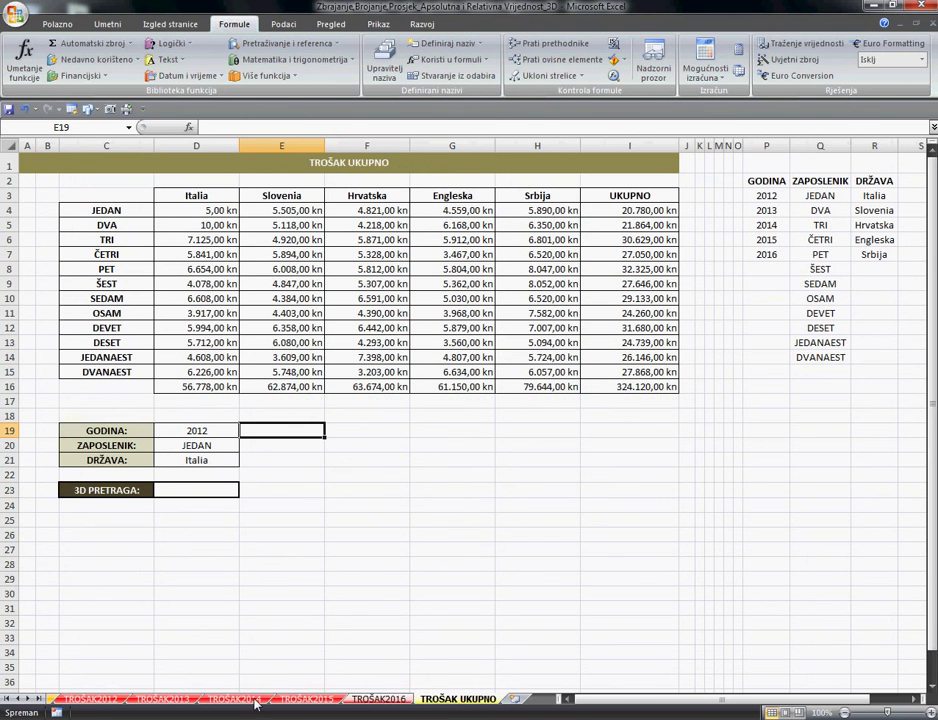
pyautogui.click(88, 700)
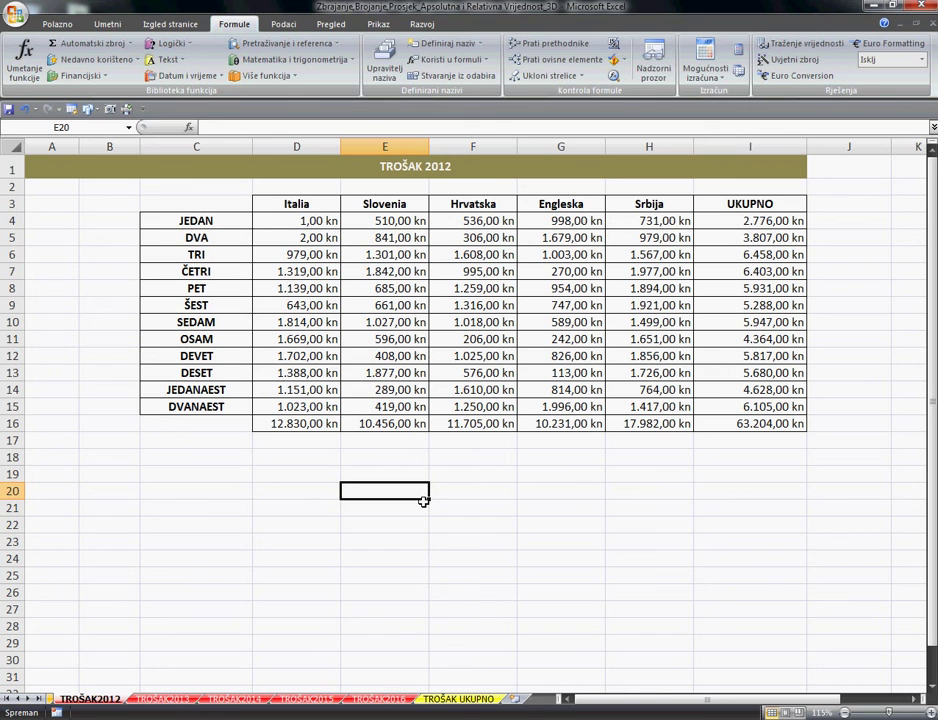
# Start an =INDEX formula in E20 using the array form of its arguments.
pyautogui.write('=IND')
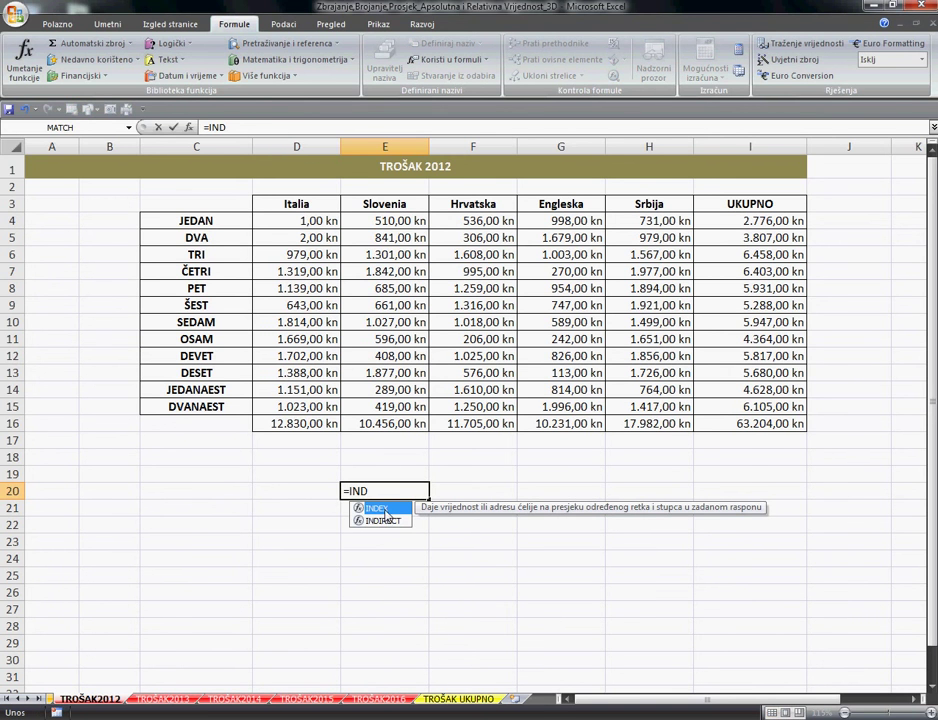
pyautogui.doubleClick(386, 512)
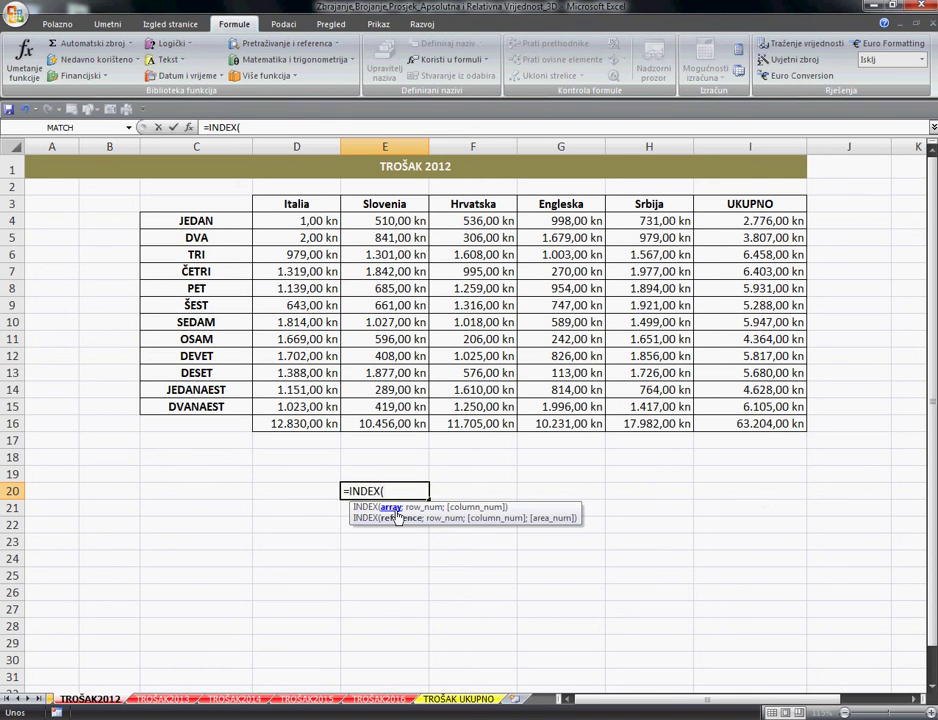
pyautogui.click(189, 128)
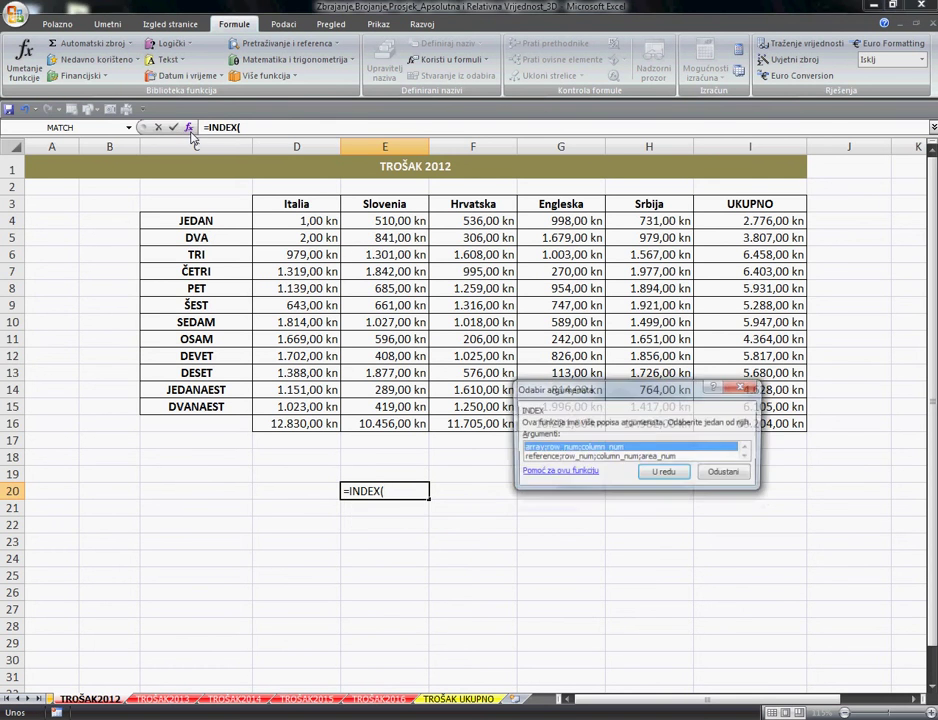
pyautogui.click(664, 473)
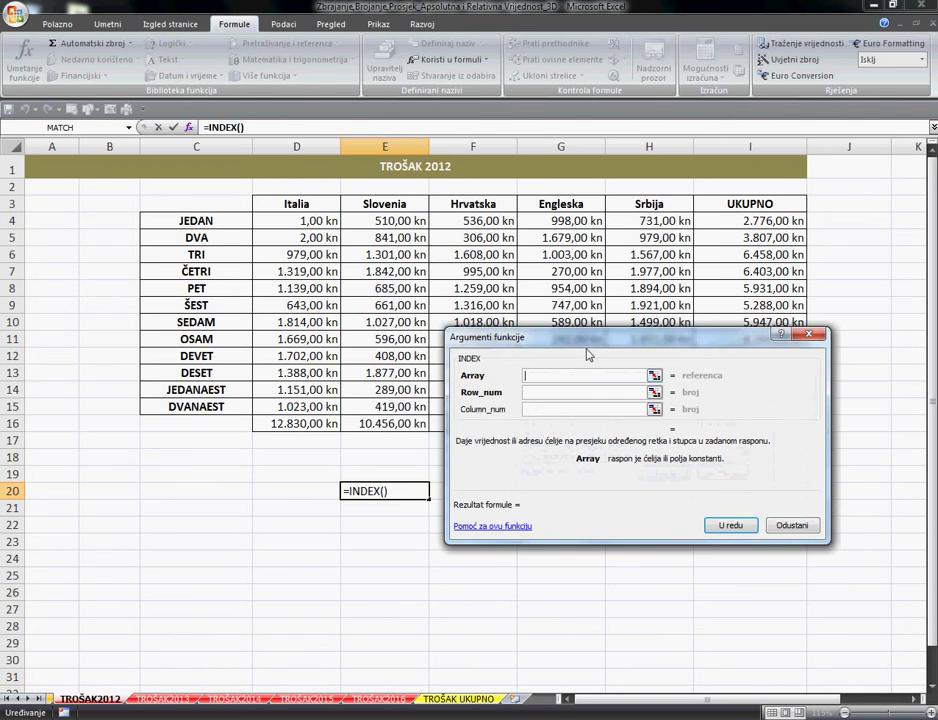
pyautogui.moveTo(587, 340); pyautogui.dragTo(627, 476)
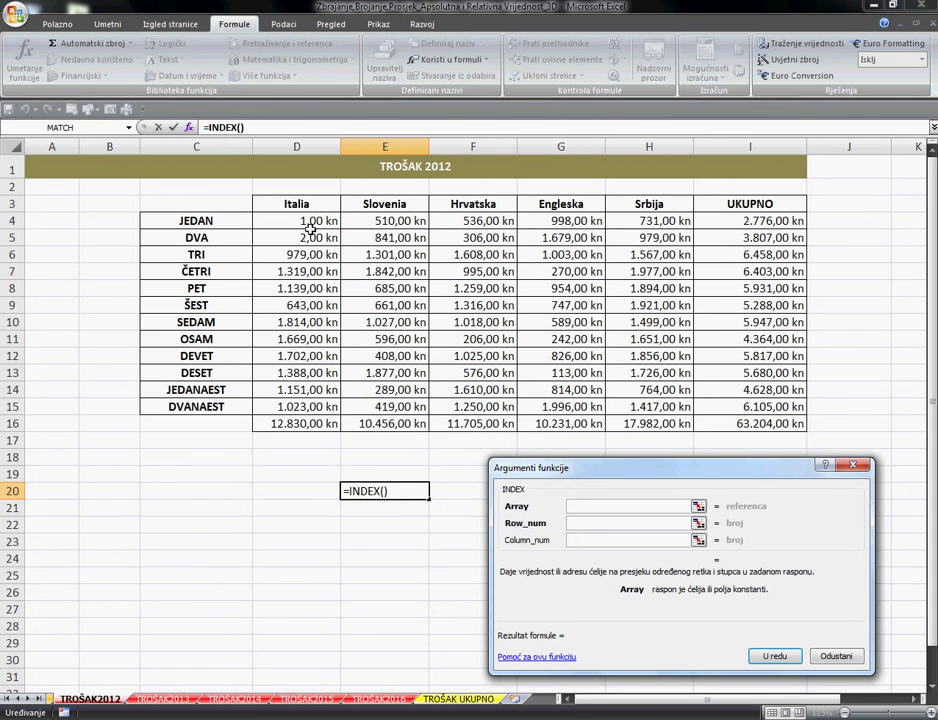
# Set INDEX's array to the TROŠAK2012 costs, row 5, column 1, returning 1139.
pyautogui.moveTo(311, 226); pyautogui.dragTo(675, 410)
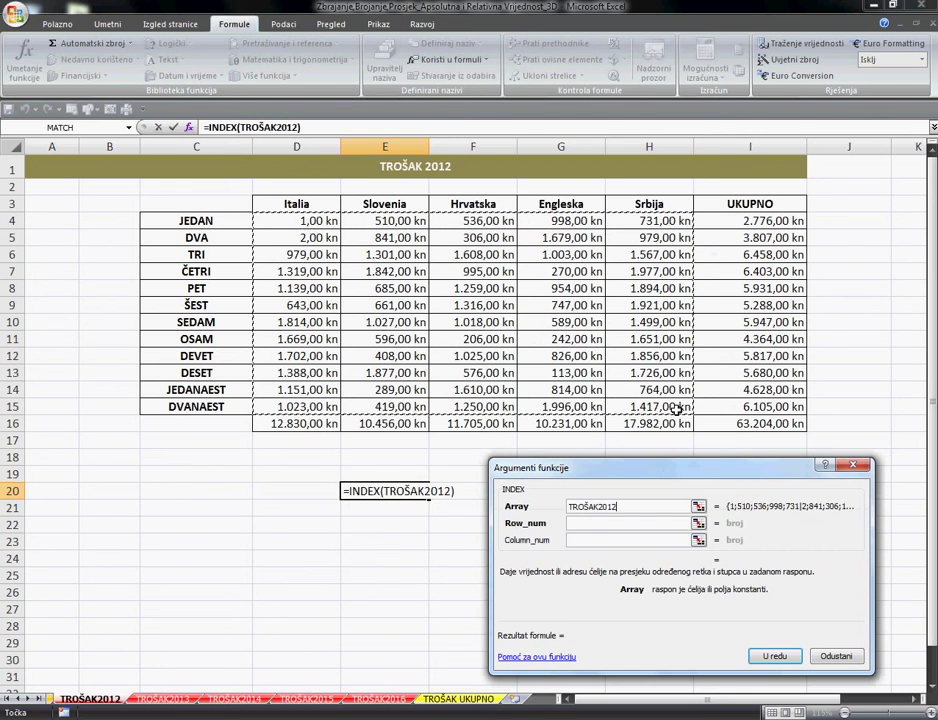
pyautogui.click(597, 524)
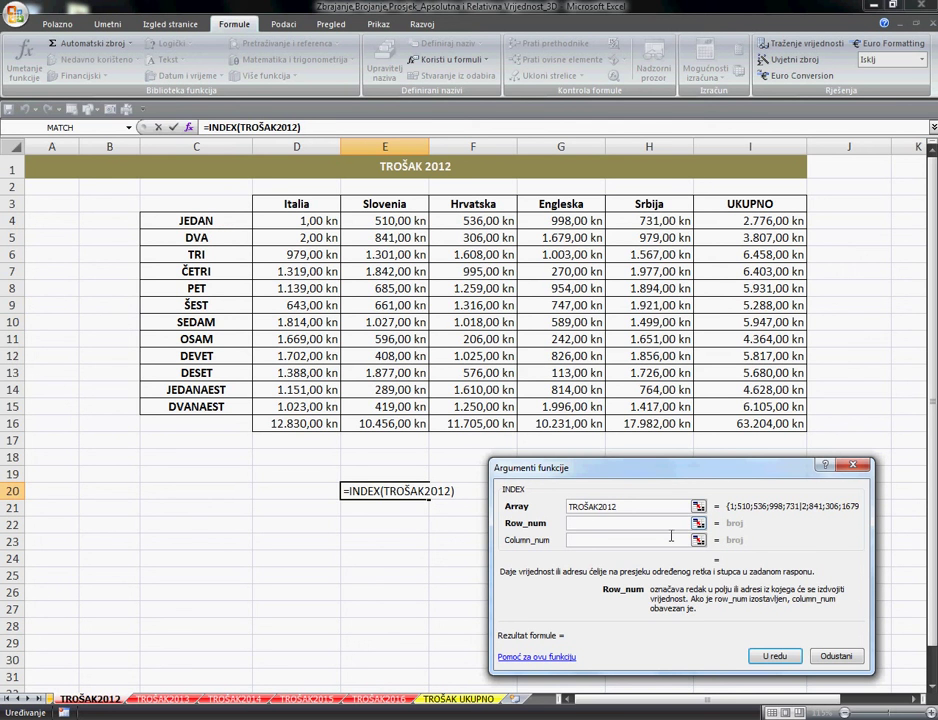
pyautogui.write('5')
pyautogui.click(614, 544)
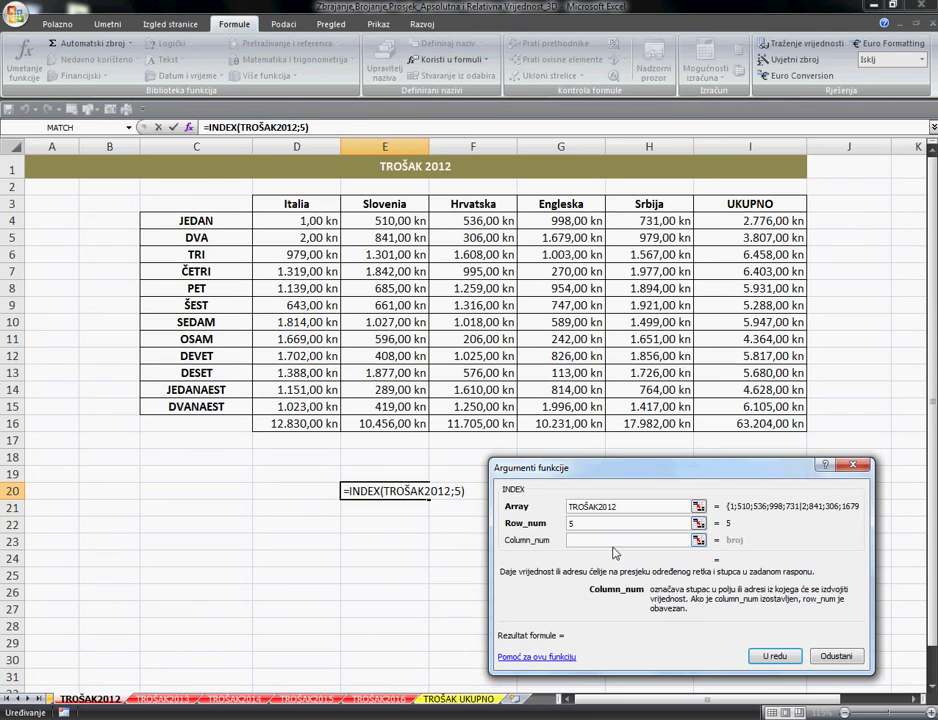
pyautogui.write('1')
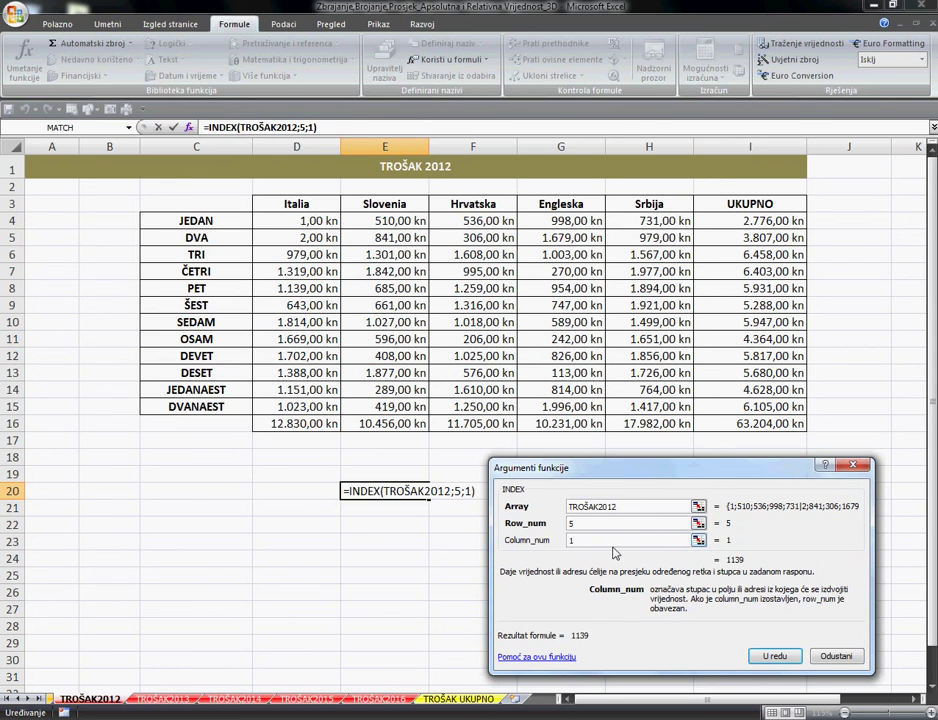
pyautogui.click(775, 655)
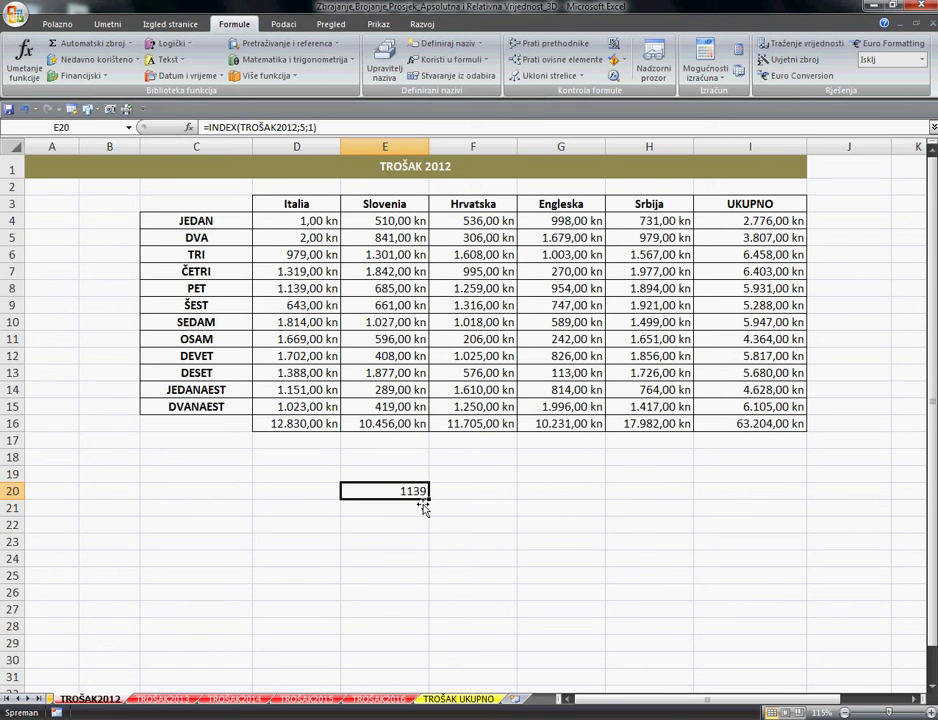
# Compare E20's 1139 with PET's Italia amount in D8, then delete E20's INDEX formula.
pyautogui.click(332, 293)
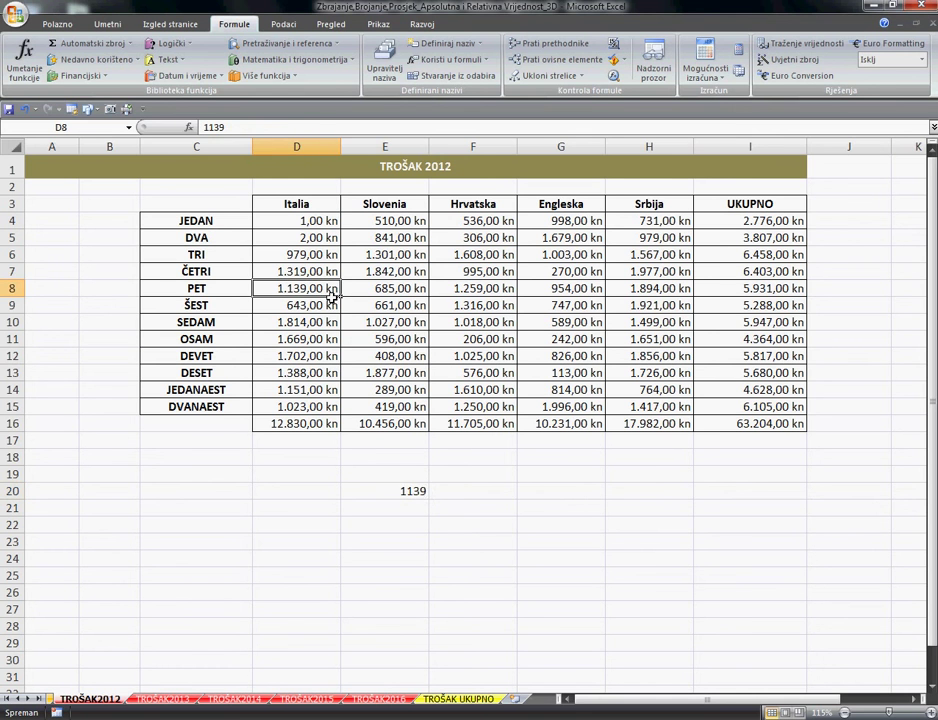
pyautogui.click(414, 493)
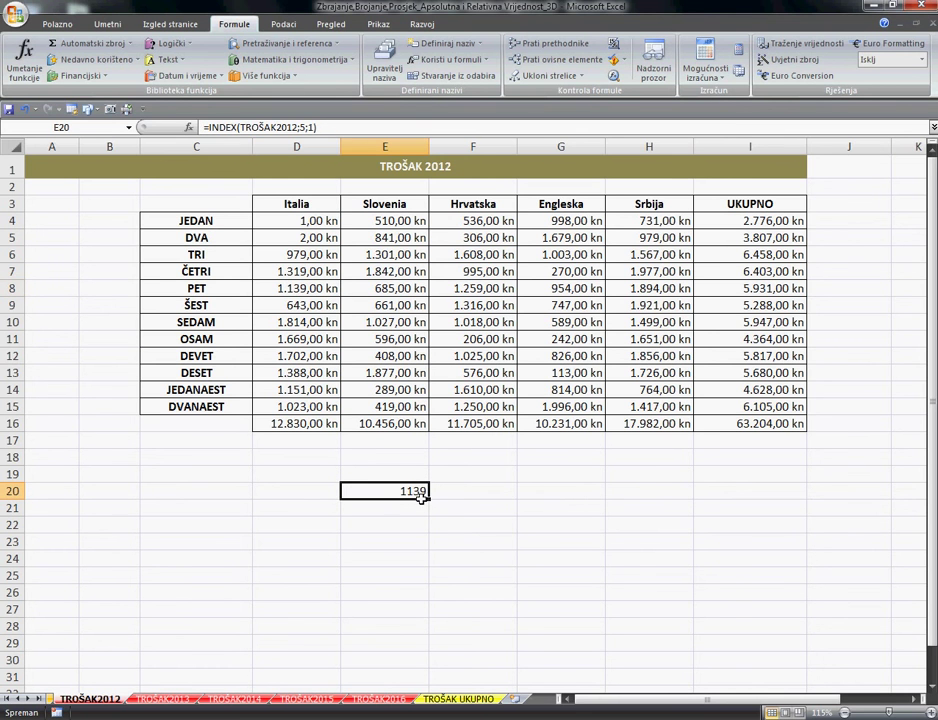
pyautogui.click(550, 495)
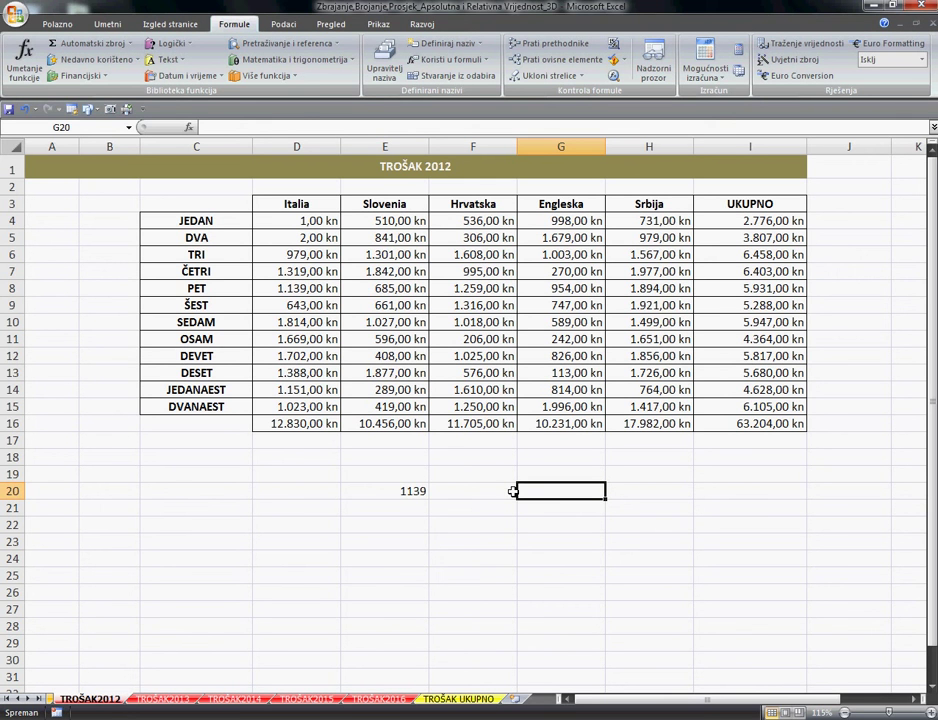
pyautogui.click(410, 496)
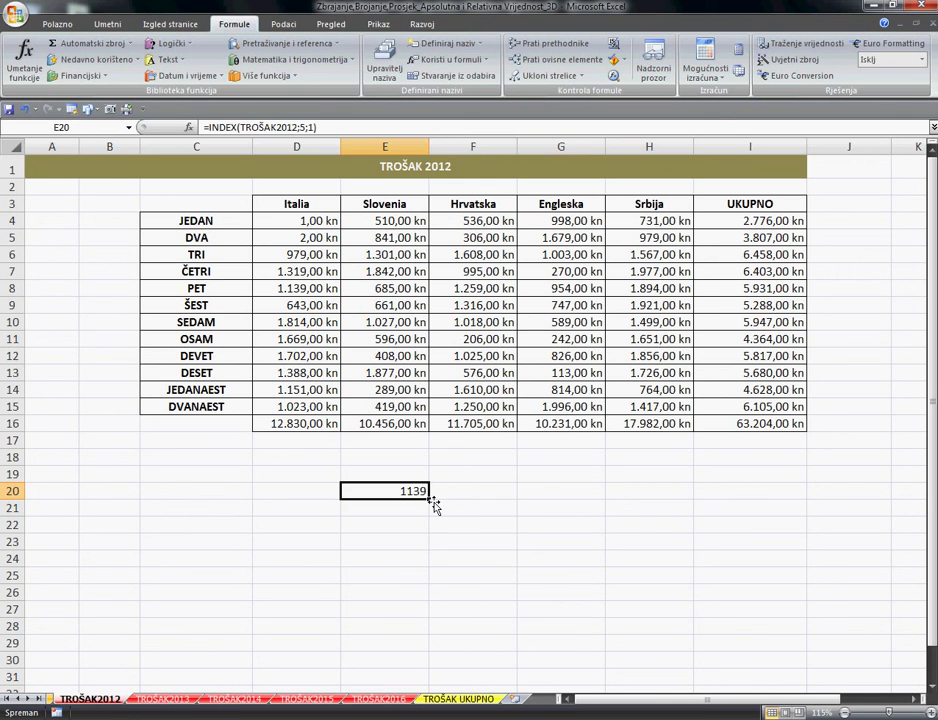
pyautogui.press('Delete')
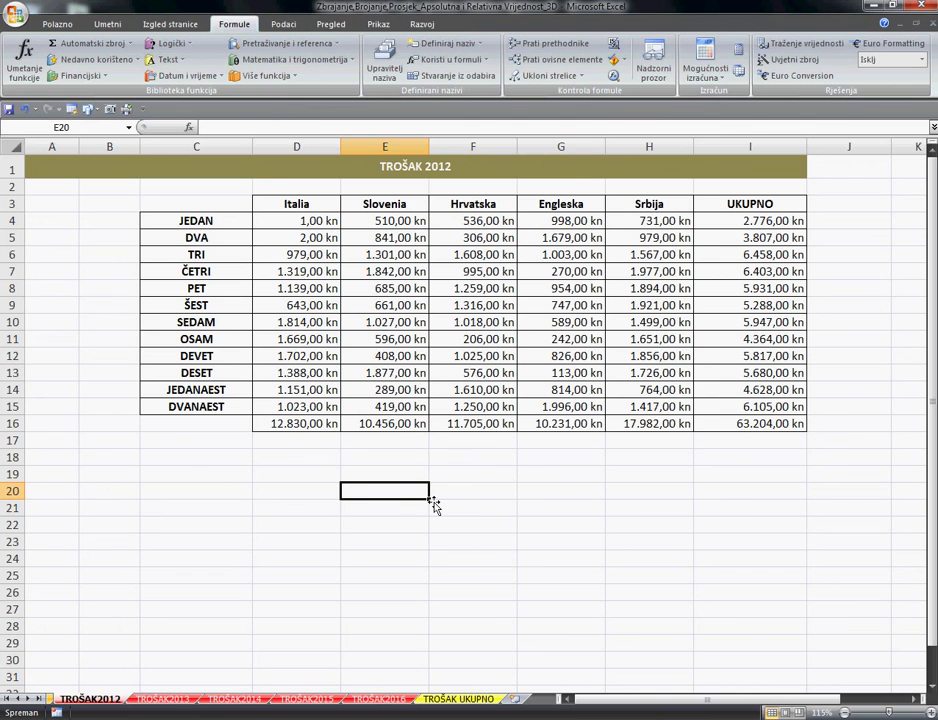
# Return to the TROŠAK UKUPNO sheet and check the year cell D19 and result cell D23.
pyautogui.click(460, 699)
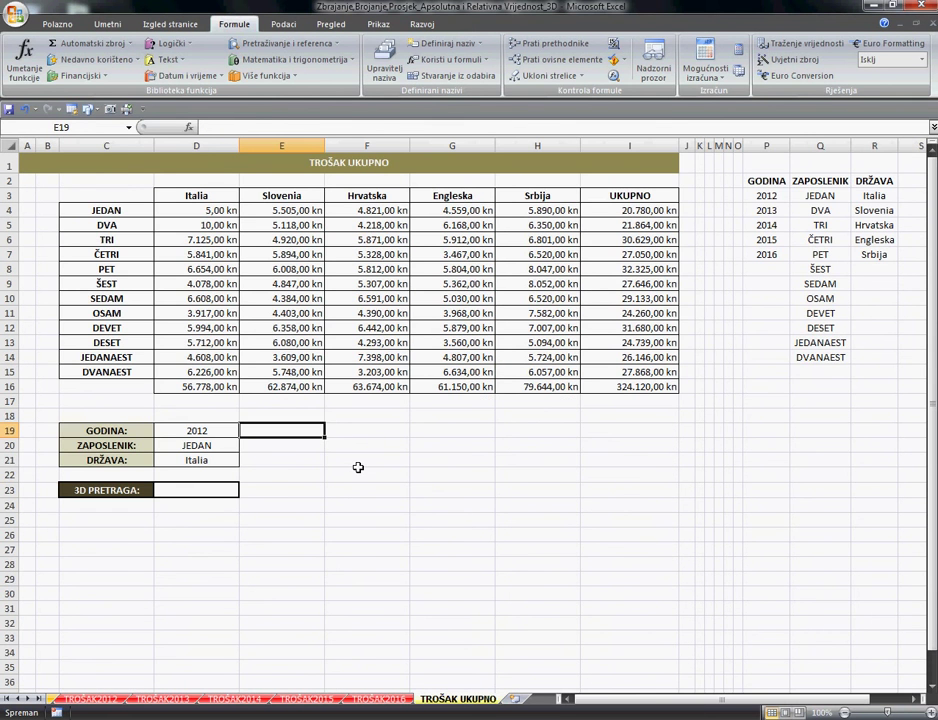
pyautogui.click(222, 498)
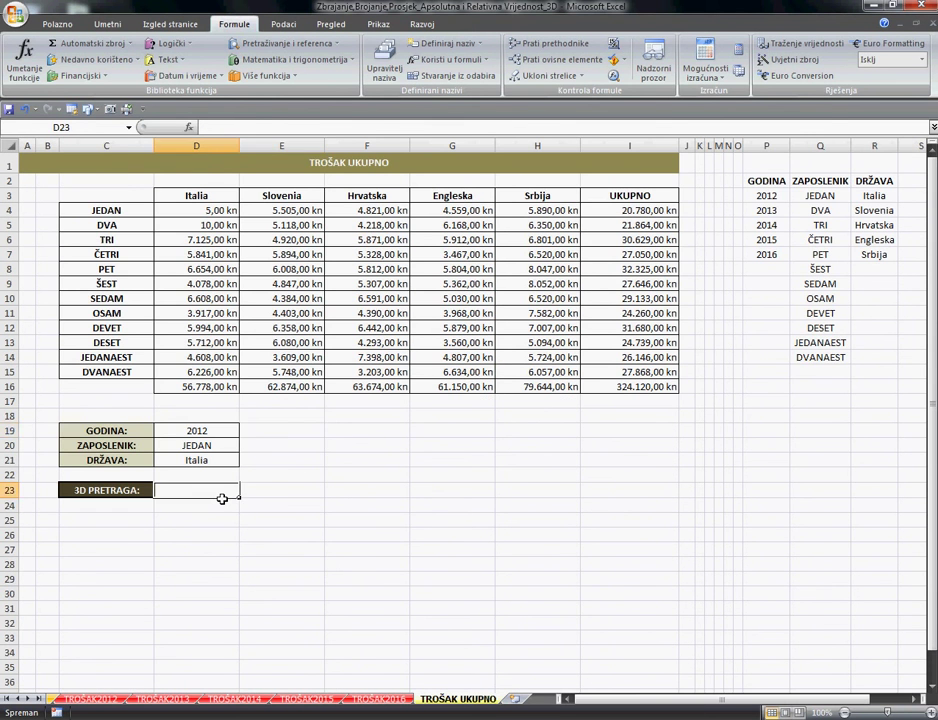
pyautogui.click(236, 433)
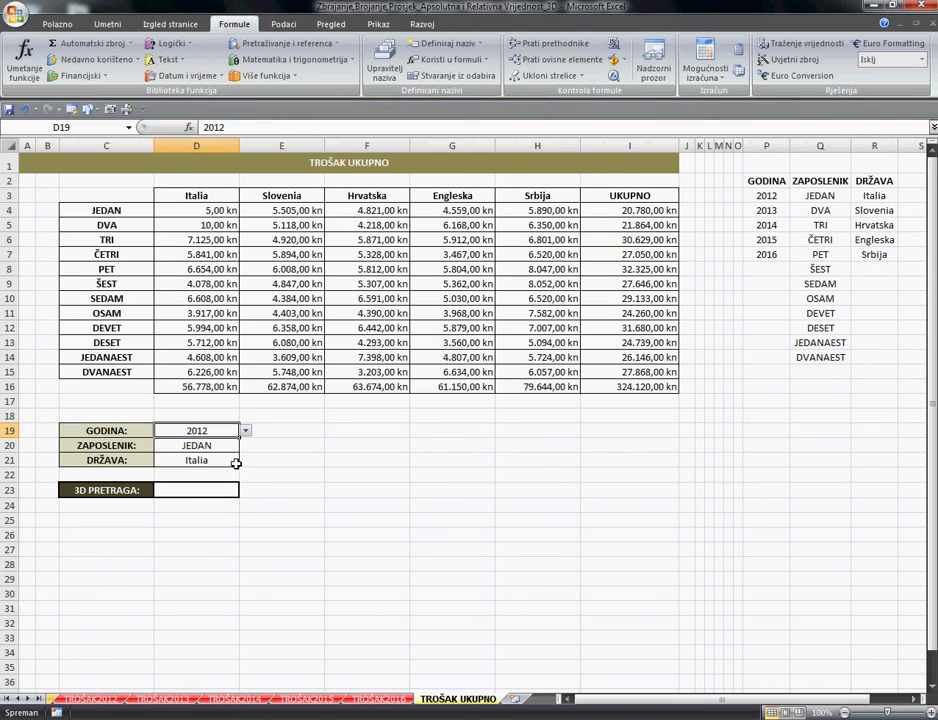
pyautogui.click(224, 492)
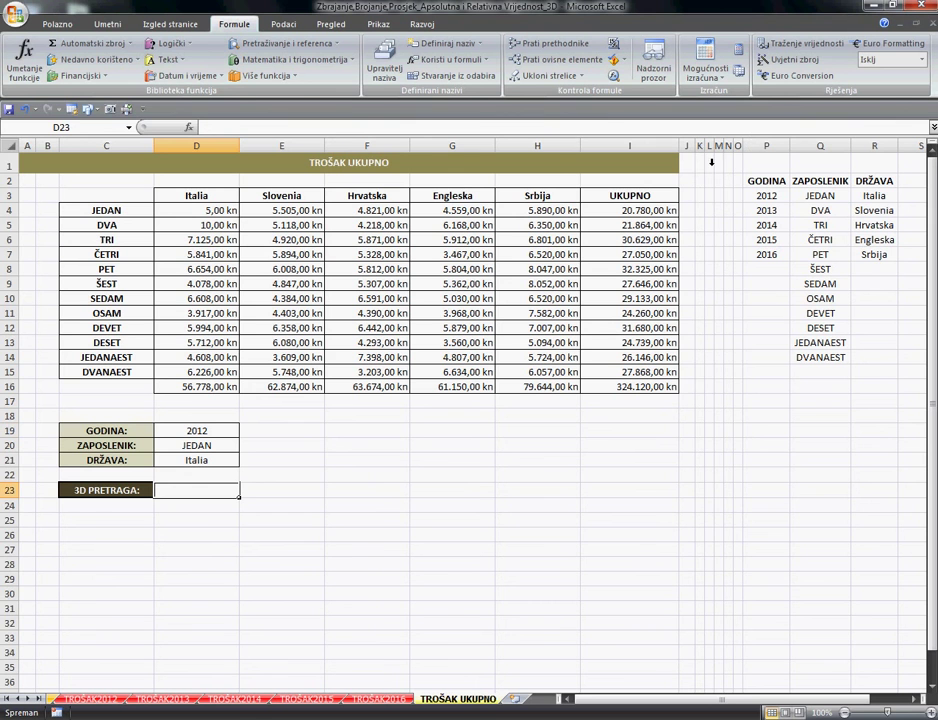
# Auto-fit the widths of columns K through O, then reselect D23.
pyautogui.moveTo(711, 161); pyautogui.dragTo(737, 152)
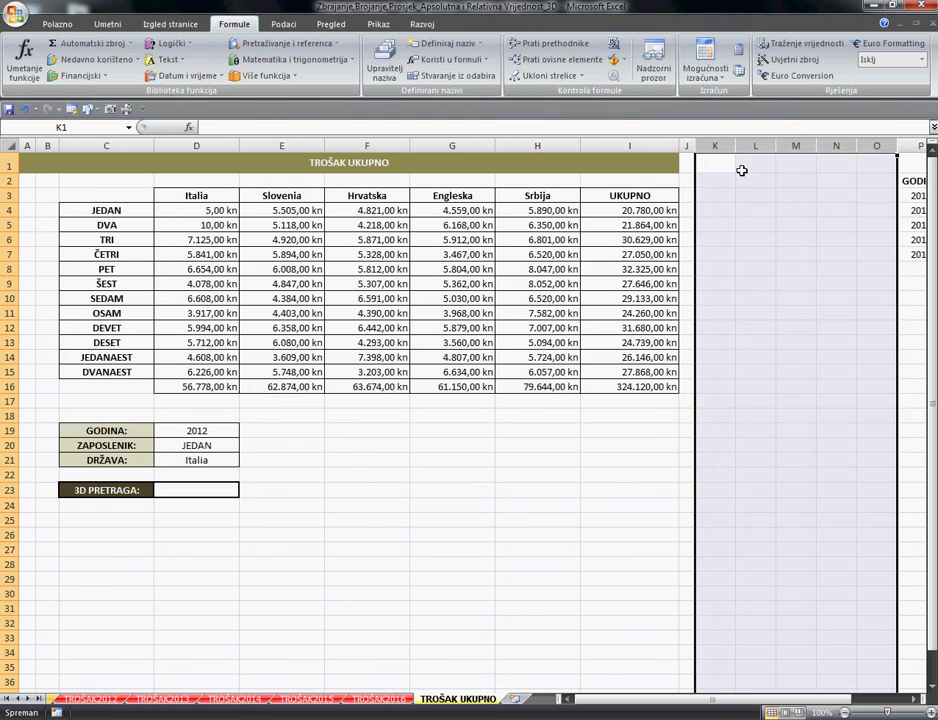
pyautogui.doubleClick(739, 153)
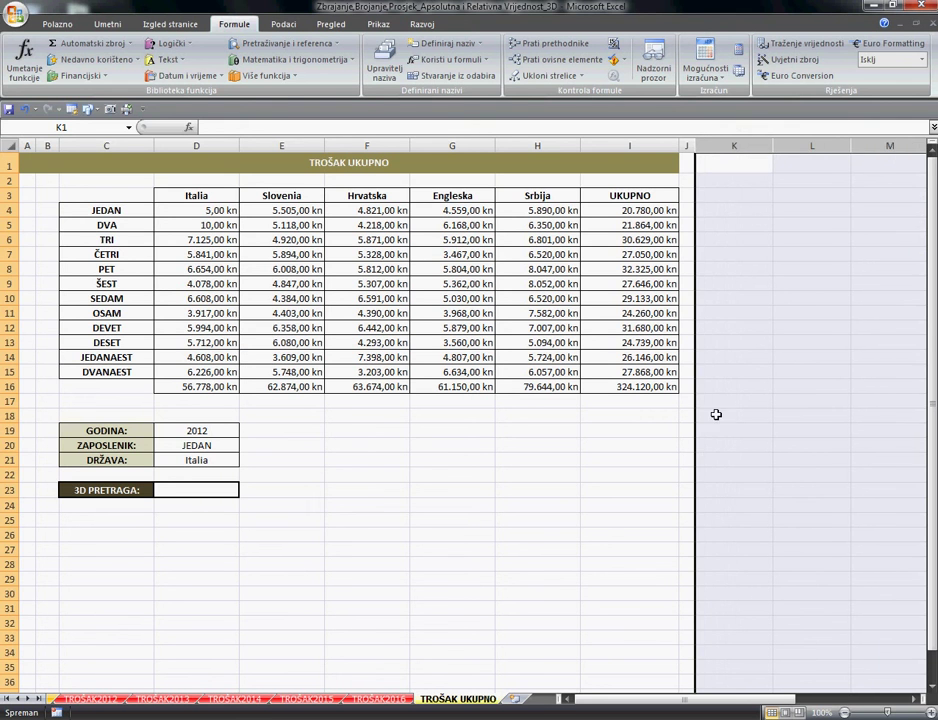
pyautogui.click(245, 503)
pyautogui.click(226, 492)
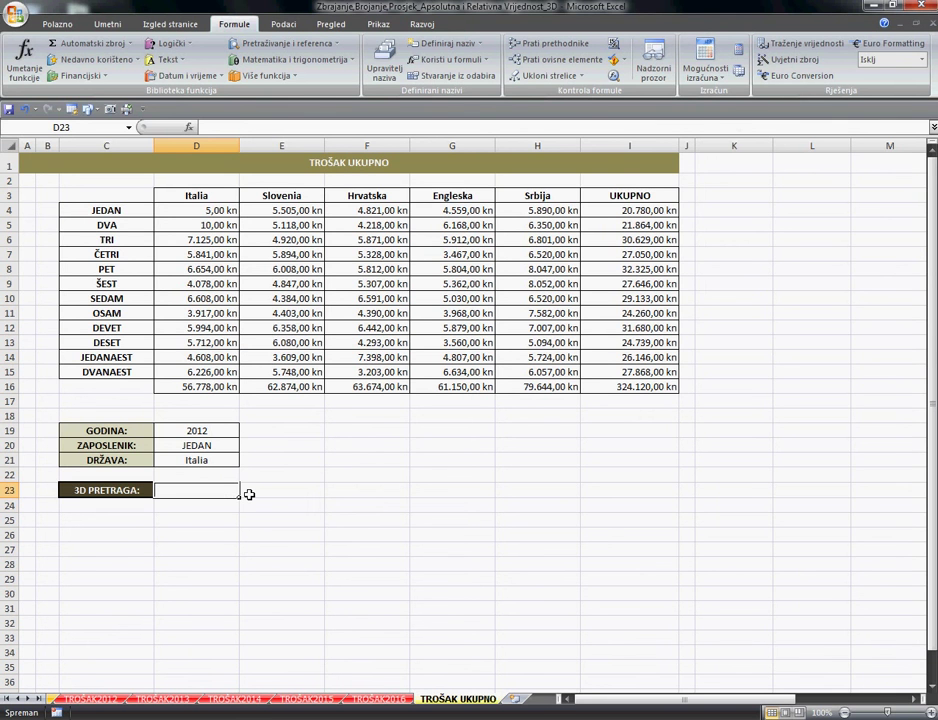
# Begin D23's formula as =INDEX(INDIRECT("TROŠAK using AutoComplete for both functions.
pyautogui.write('=')
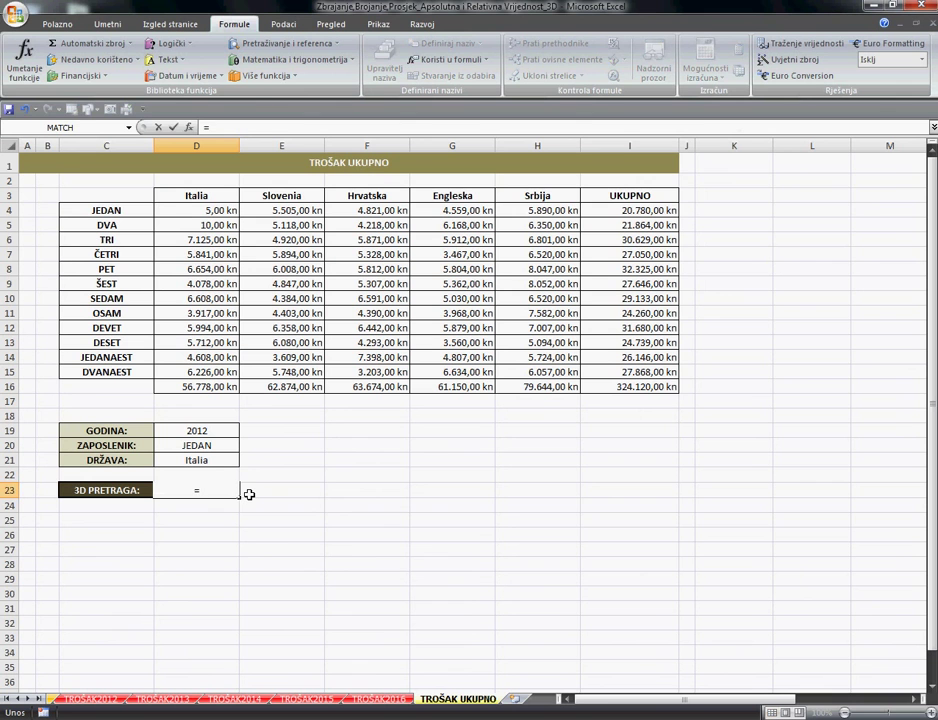
pyautogui.write('IND')
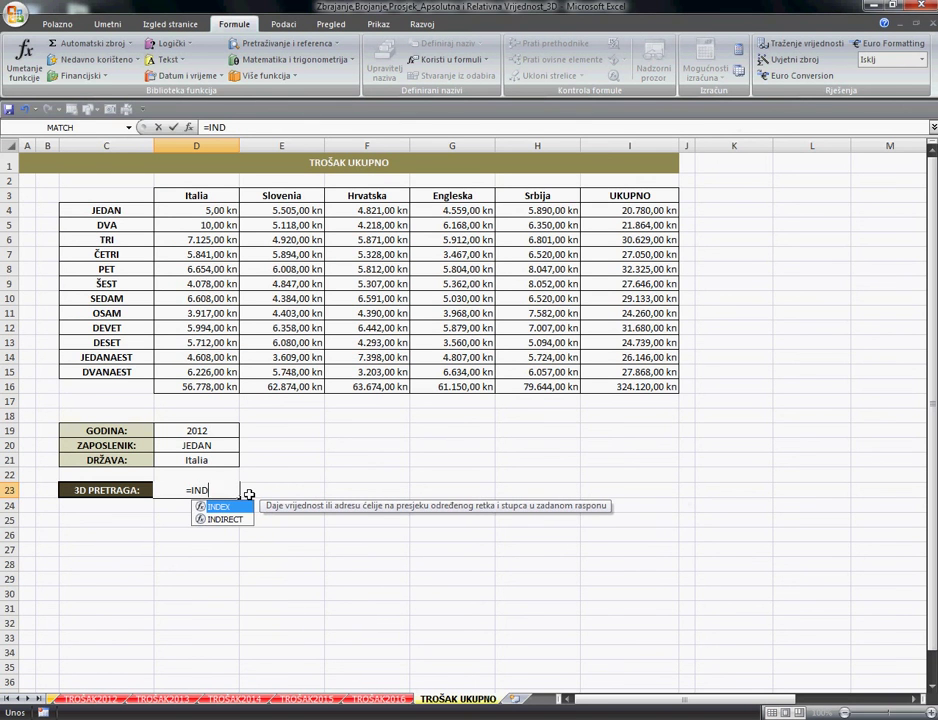
pyautogui.doubleClick(216, 507)
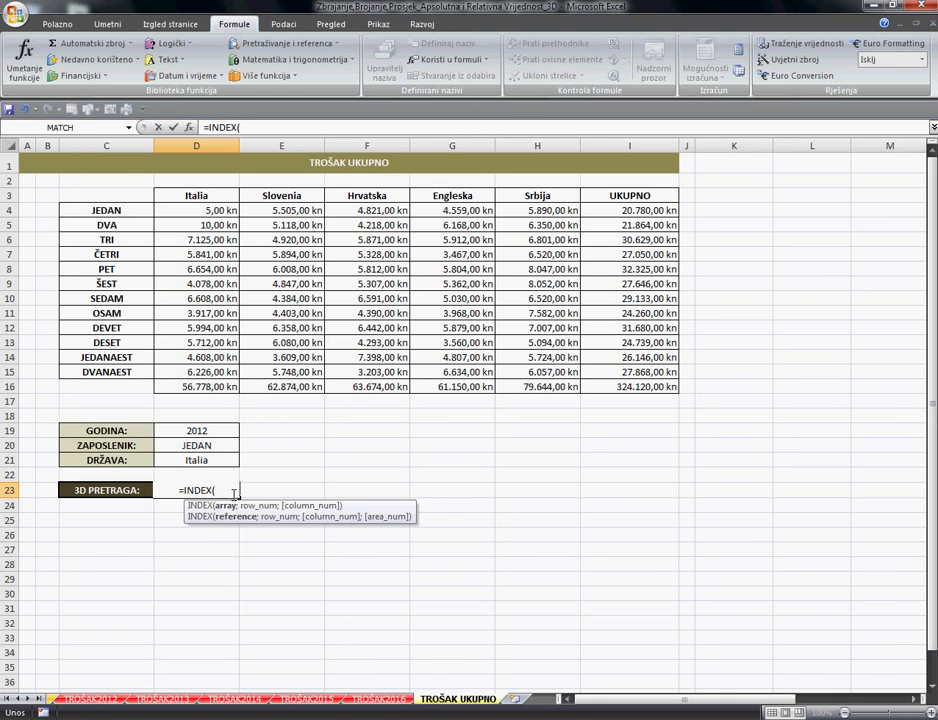
pyautogui.write('IN')
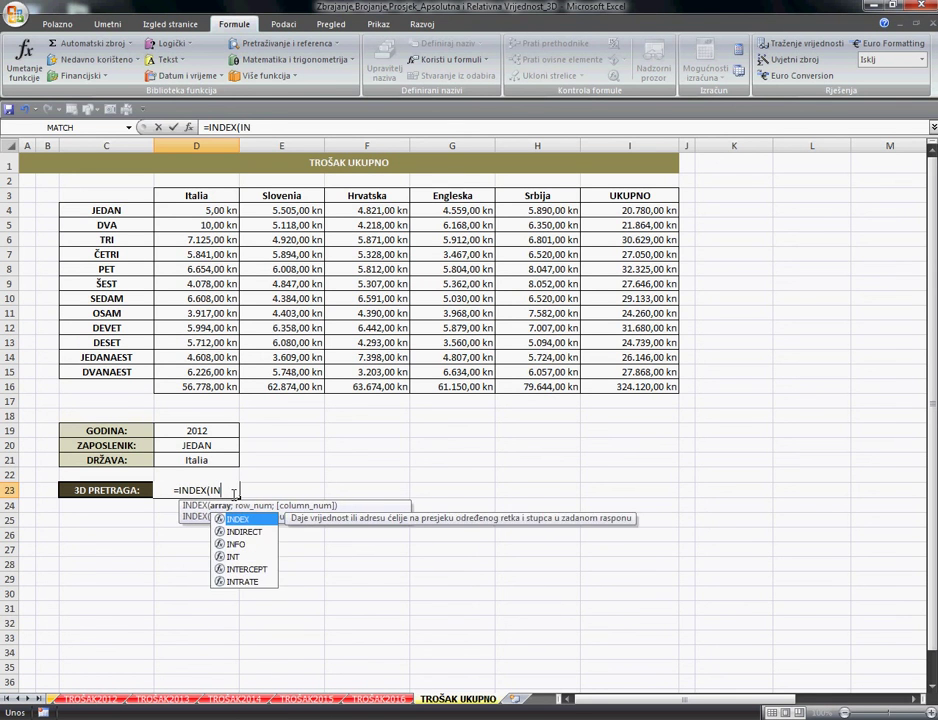
pyautogui.write('D')
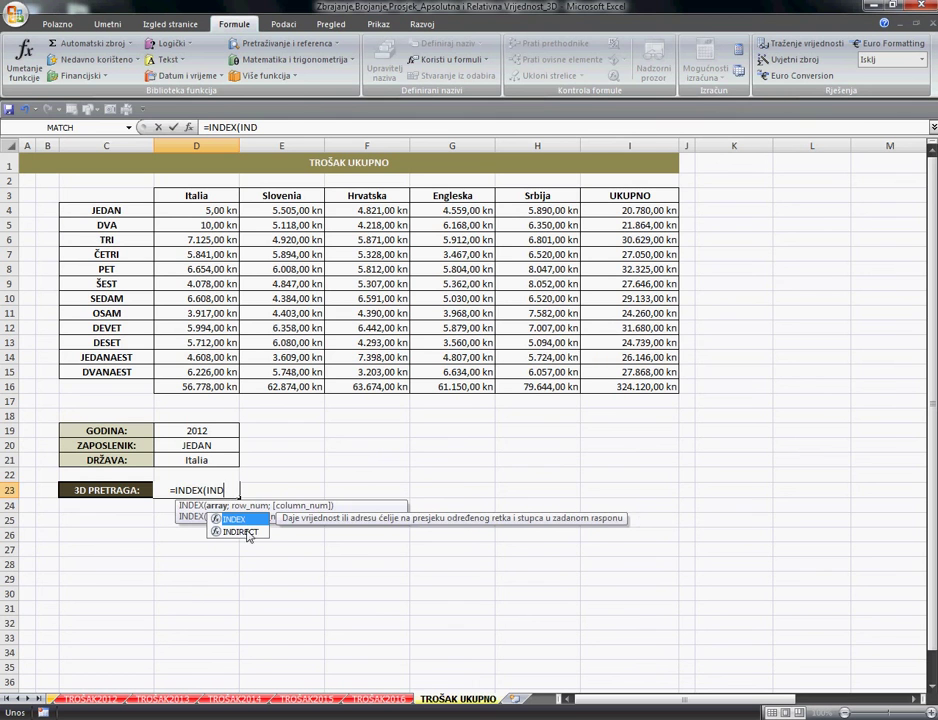
pyautogui.doubleClick(232, 531)
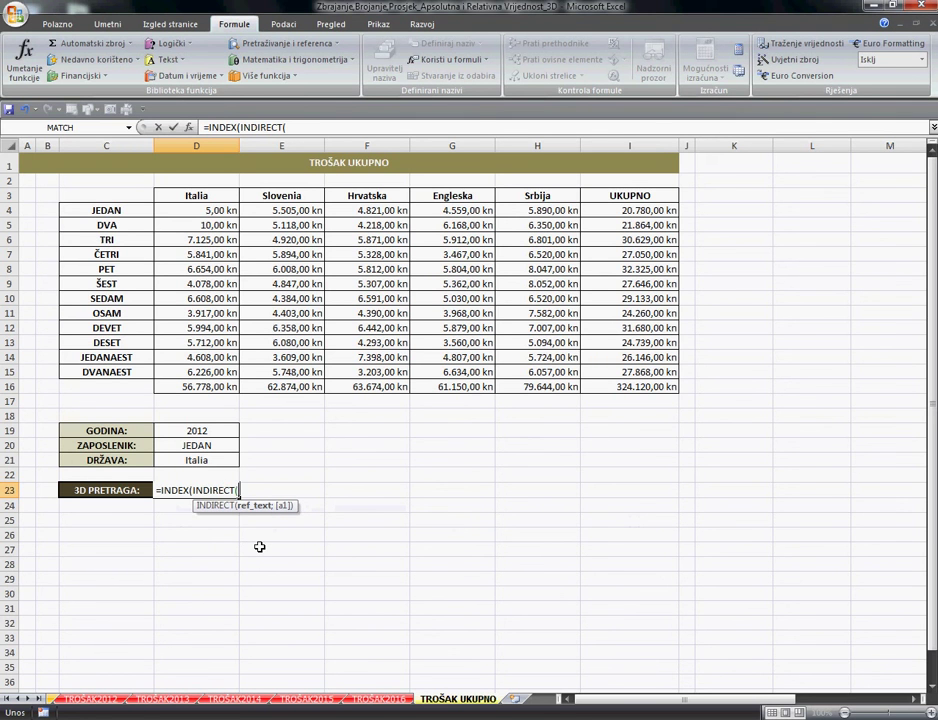
pyautogui.write('"')
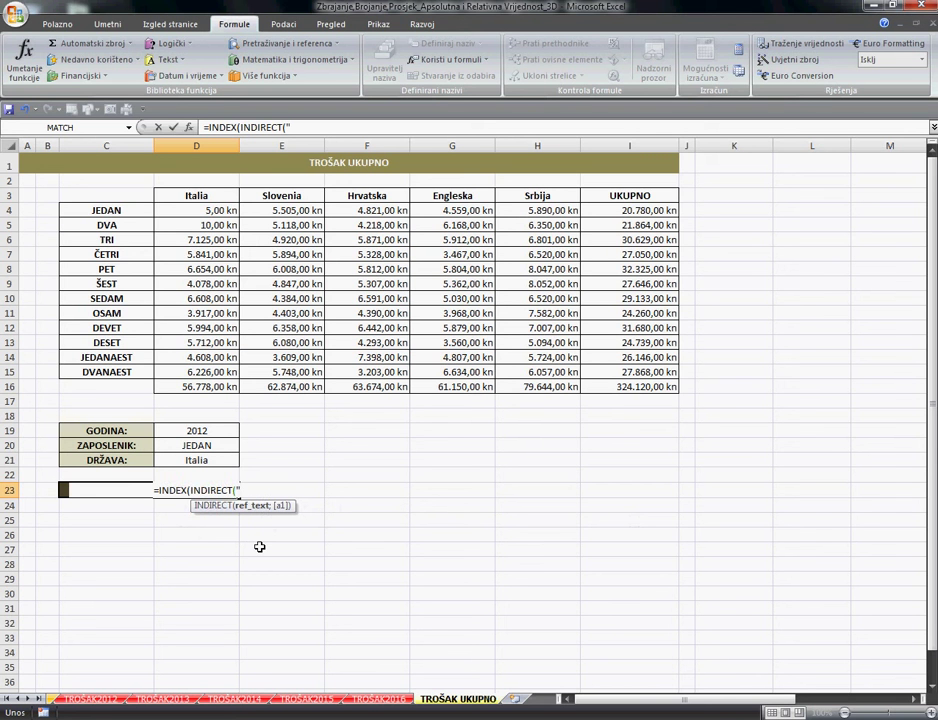
pyautogui.write('TR')
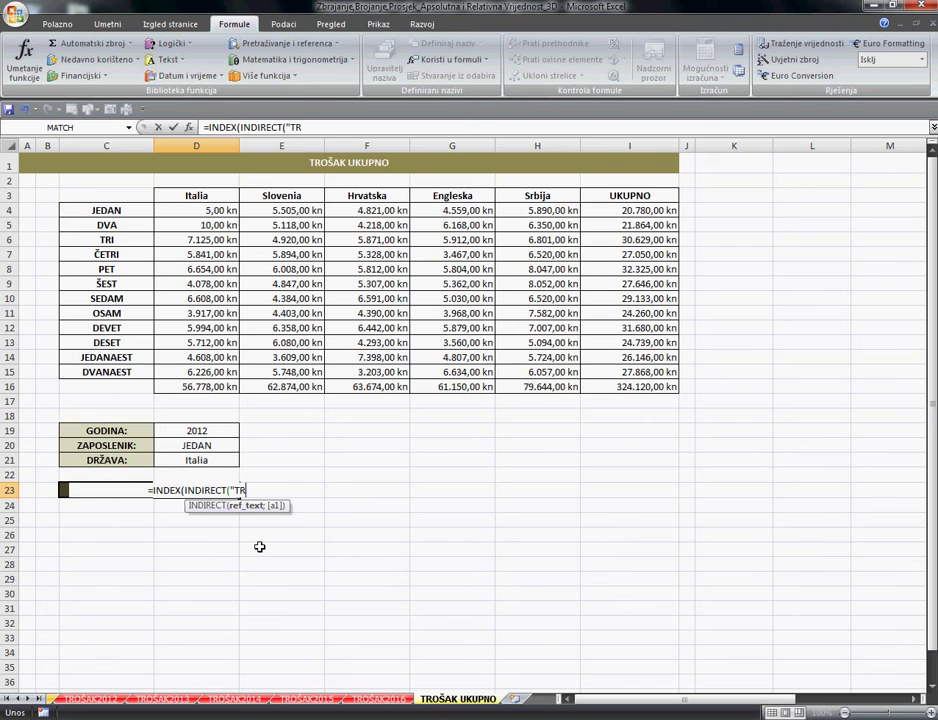
pyautogui.write('OŠAK')
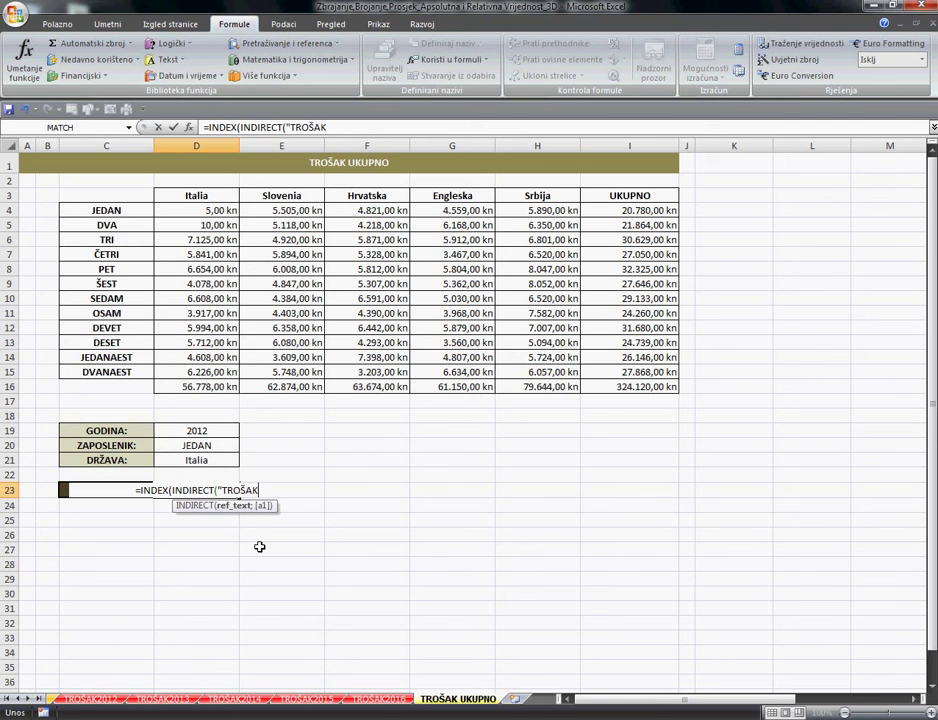
# Append the year from D19 to "TROŠAK" and close the INDIRECT argument.
pyautogui.write('"')
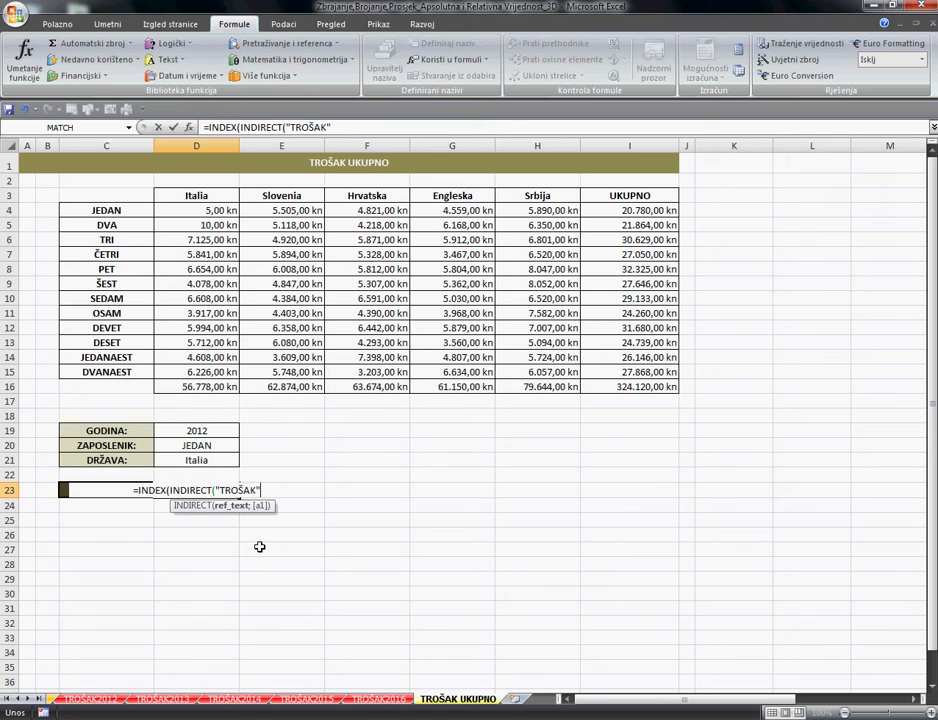
pyautogui.write('&')
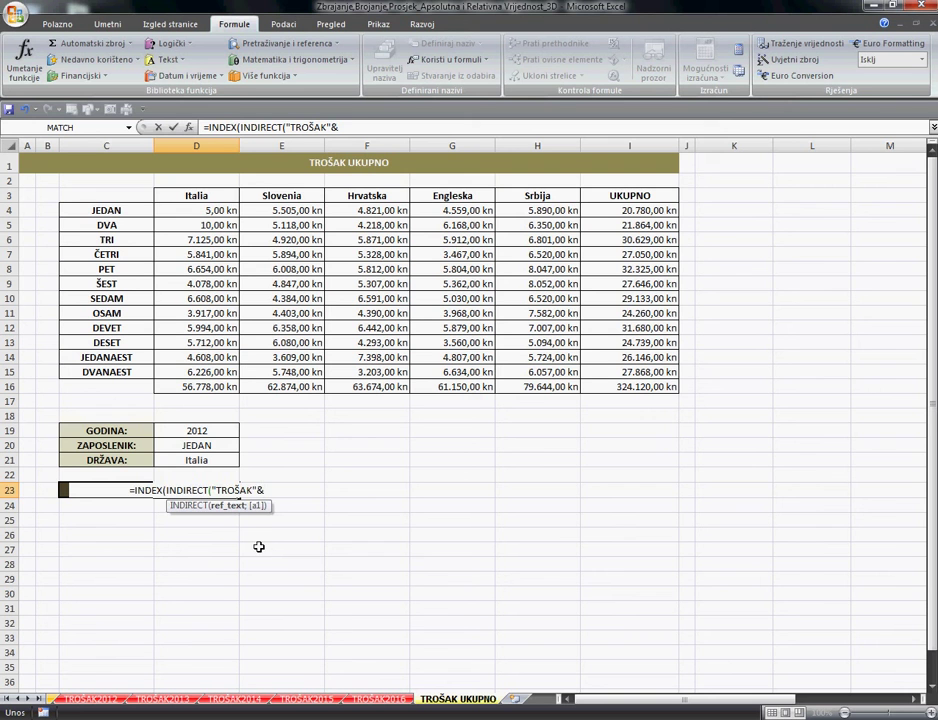
pyautogui.click(240, 431)
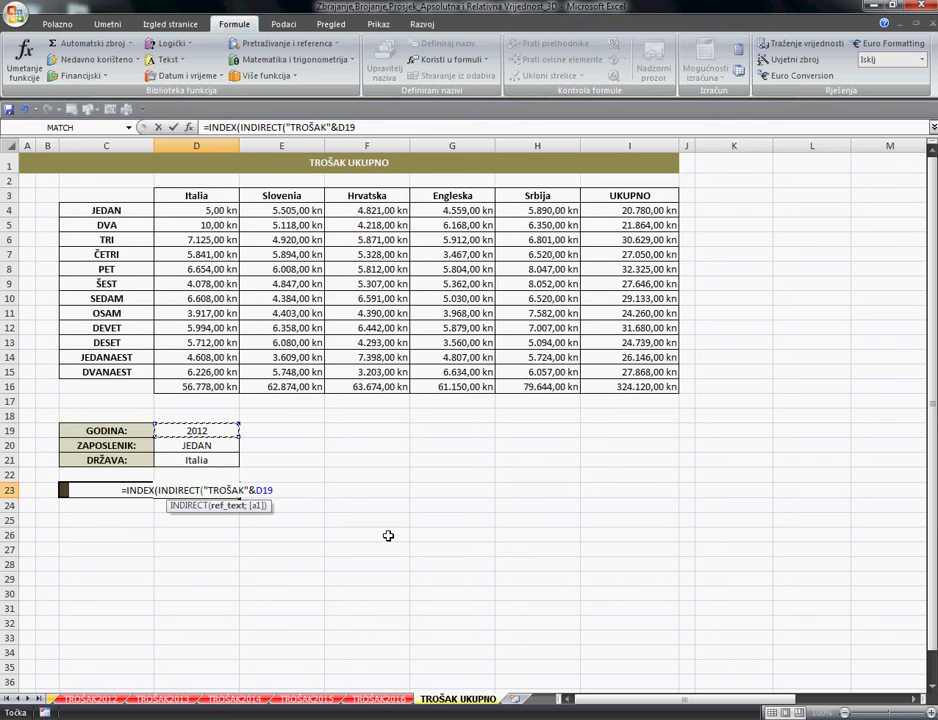
pyautogui.write(')')
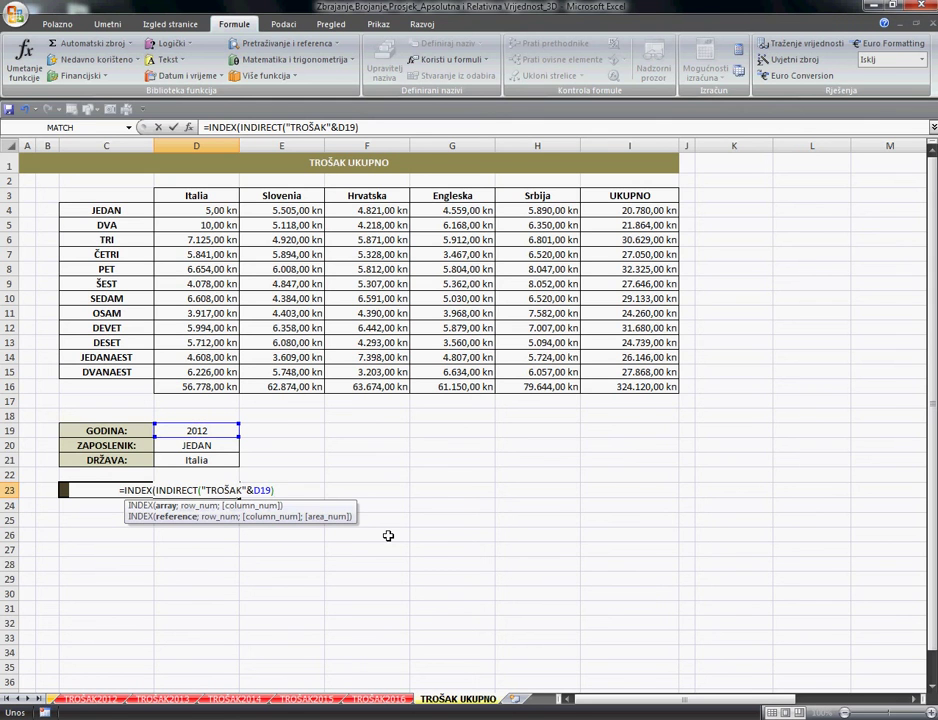
pyautogui.write(';')
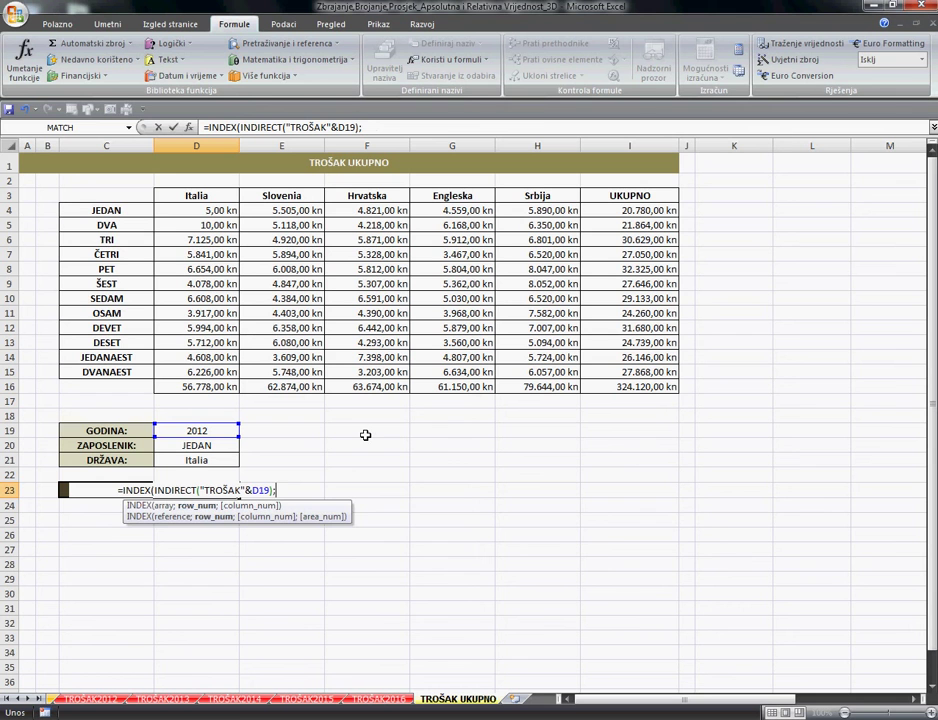
# Add MATCH(D20;RED;0) as INDEX's row argument for the employee lookup.
pyautogui.write('MAT')
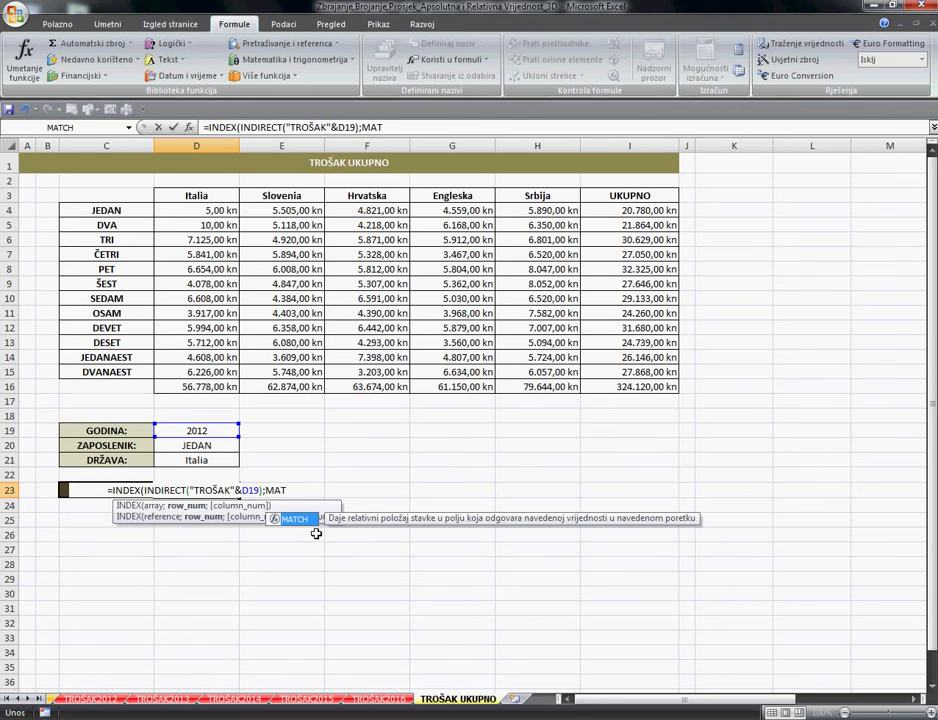
pyautogui.doubleClick(307, 522)
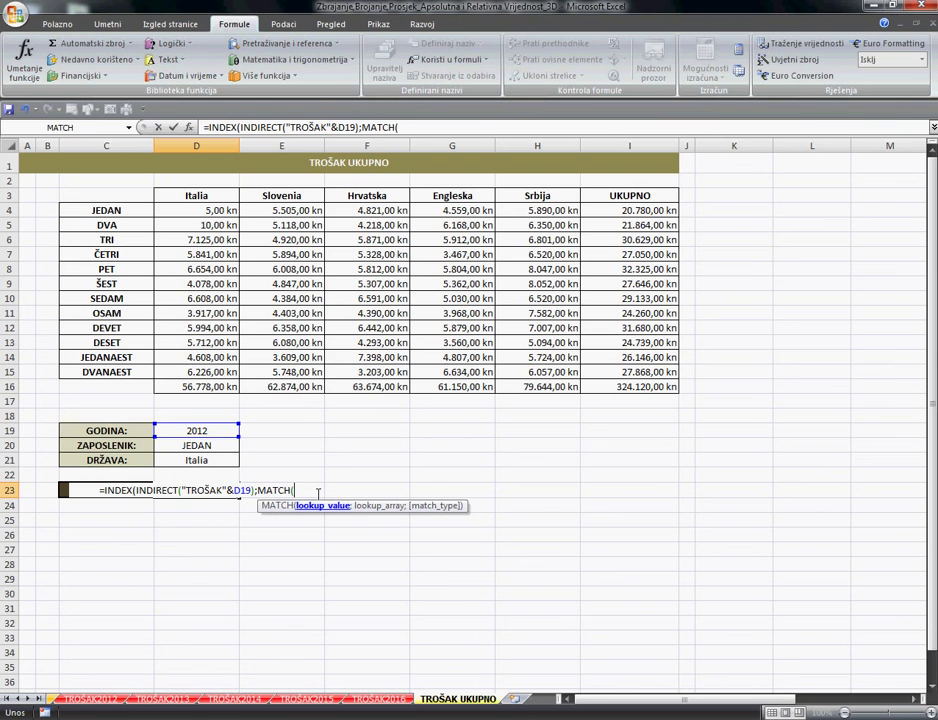
pyautogui.click(219, 452)
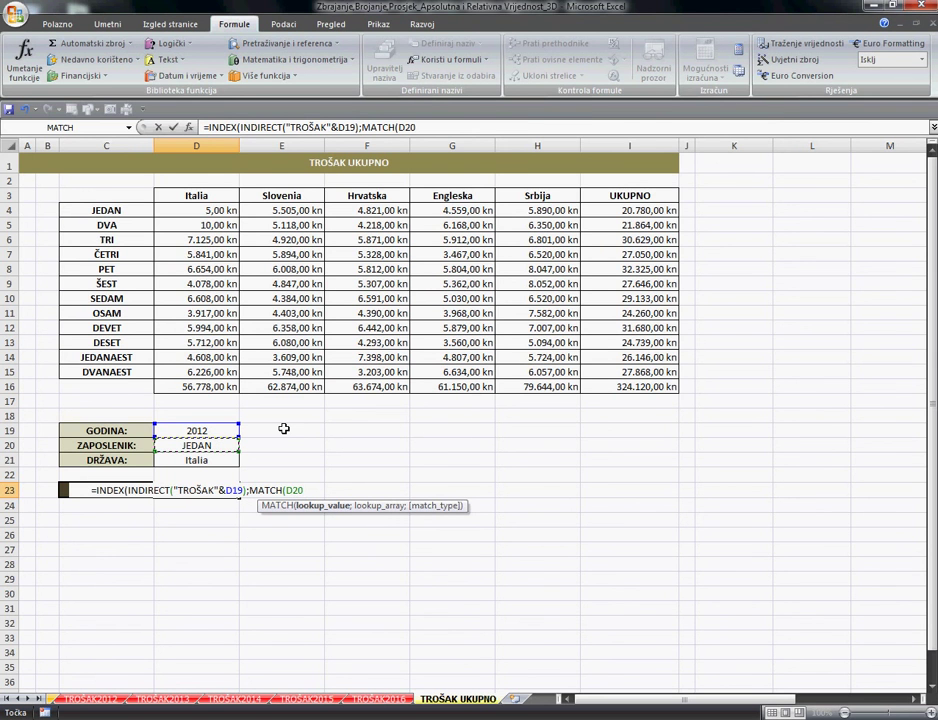
pyautogui.write(';')
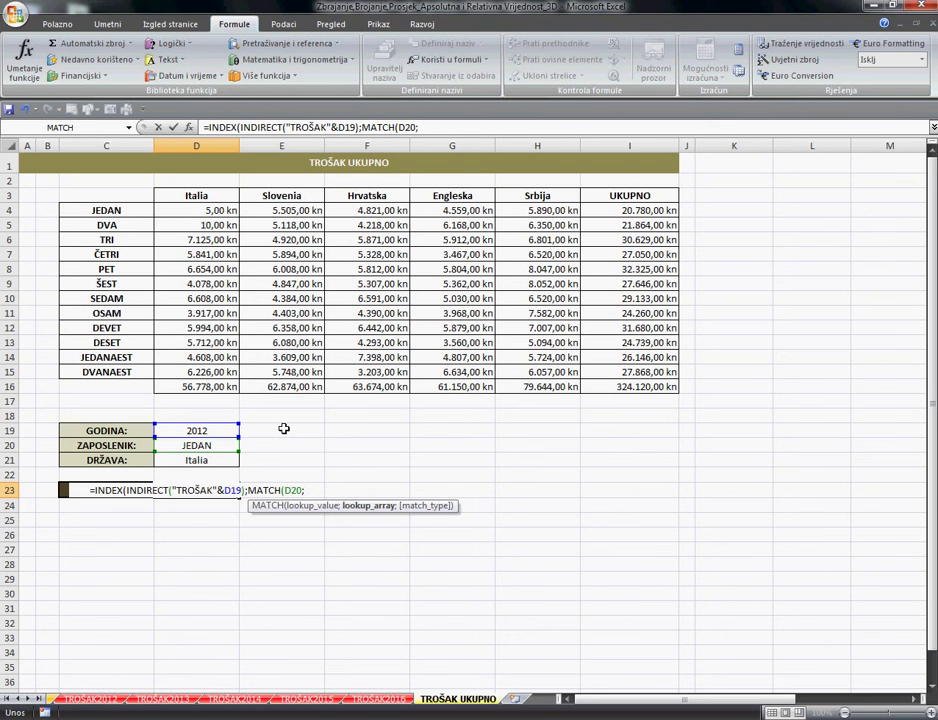
pyautogui.write('RED')
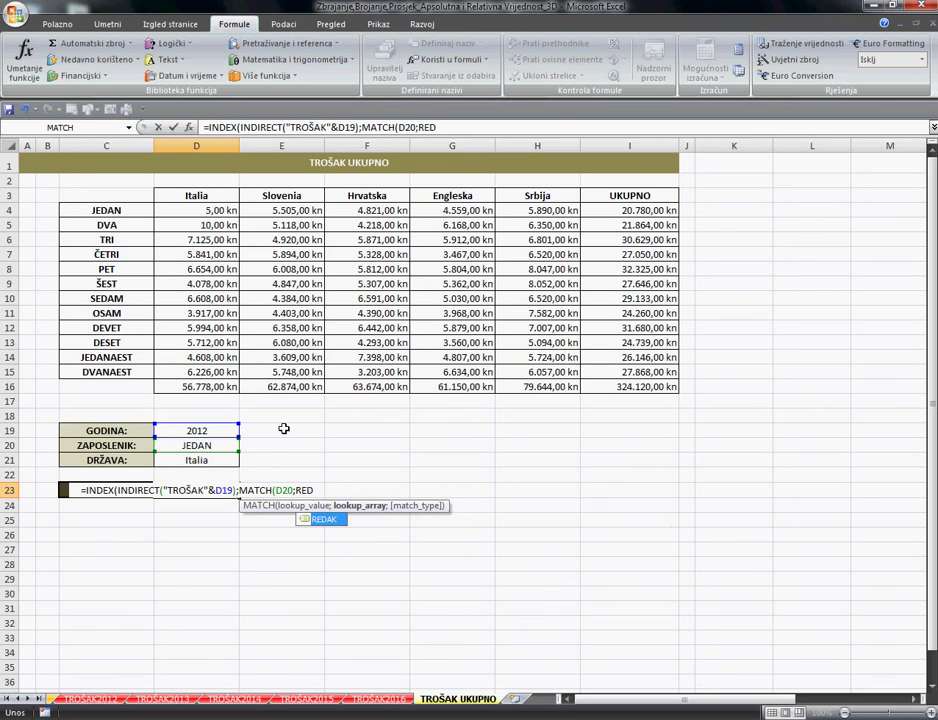
pyautogui.click(334, 520)
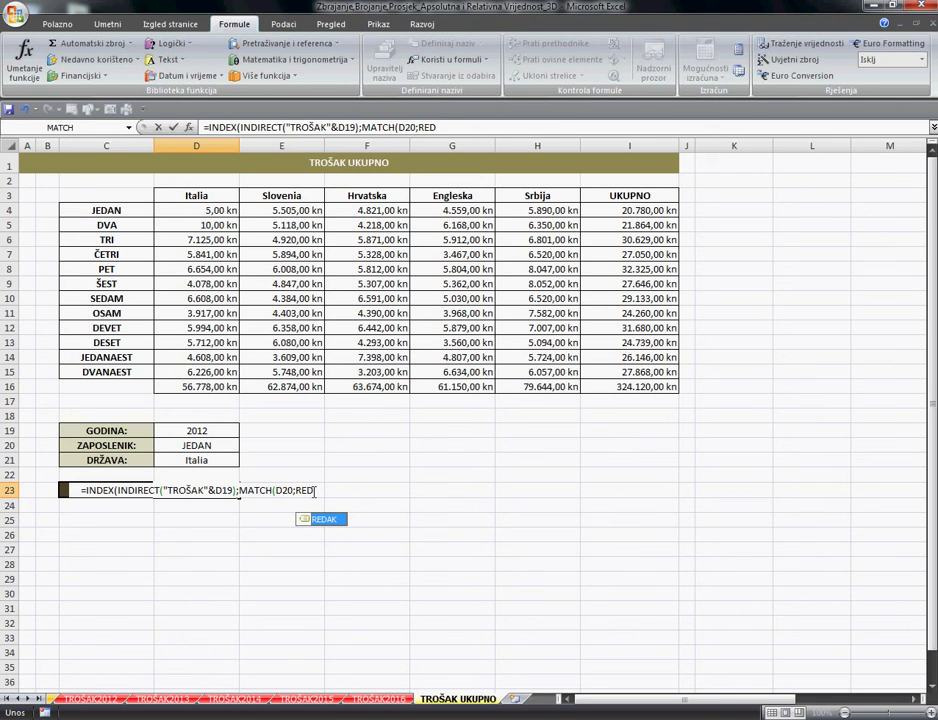
pyautogui.click(466, 128)
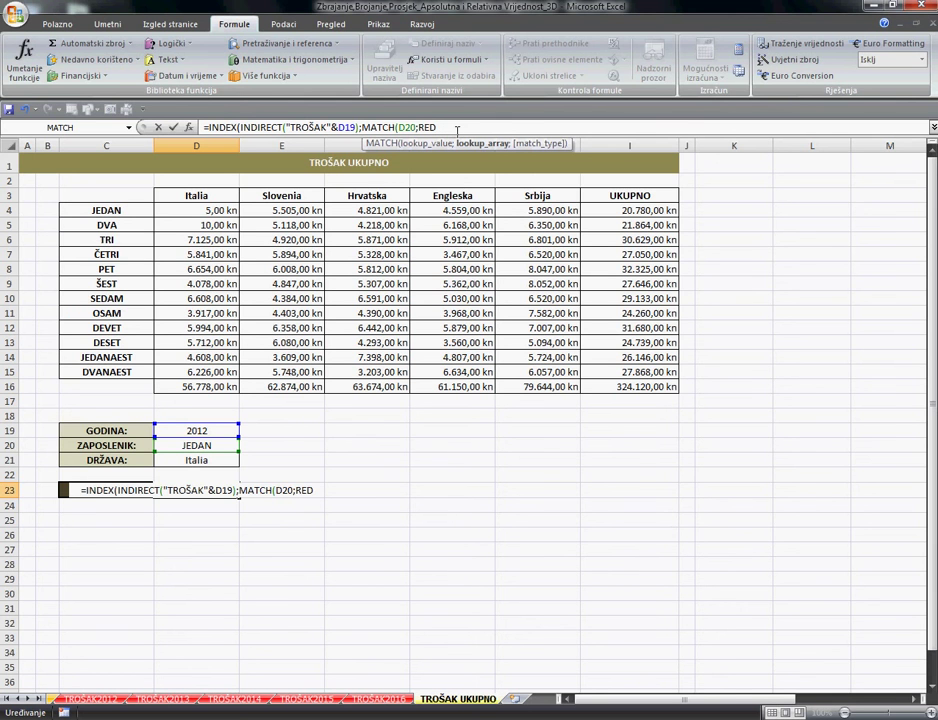
pyautogui.write(';')
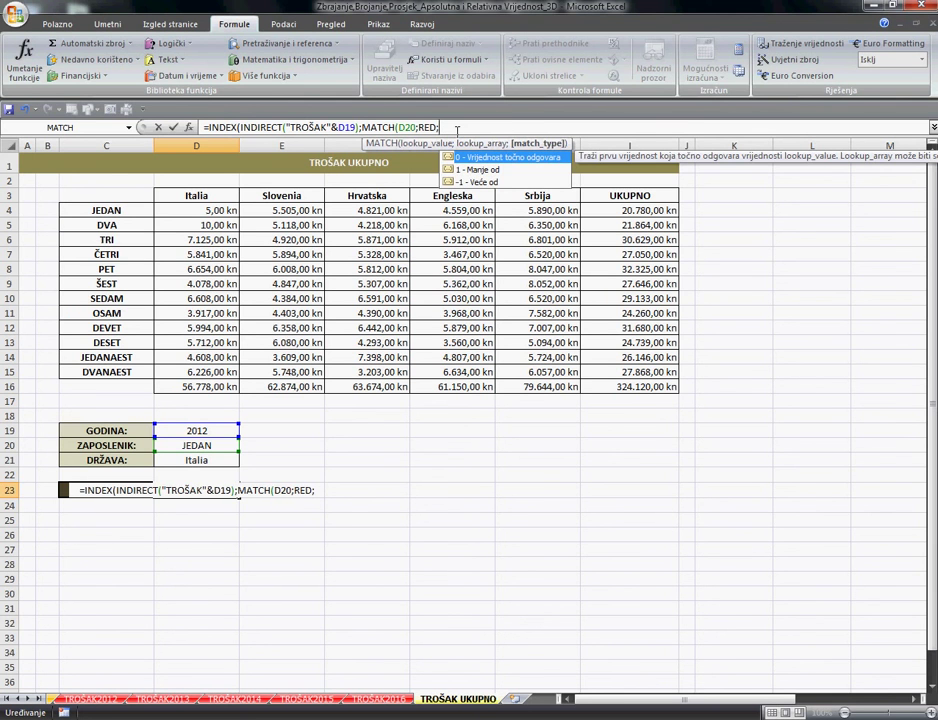
pyautogui.write('0')
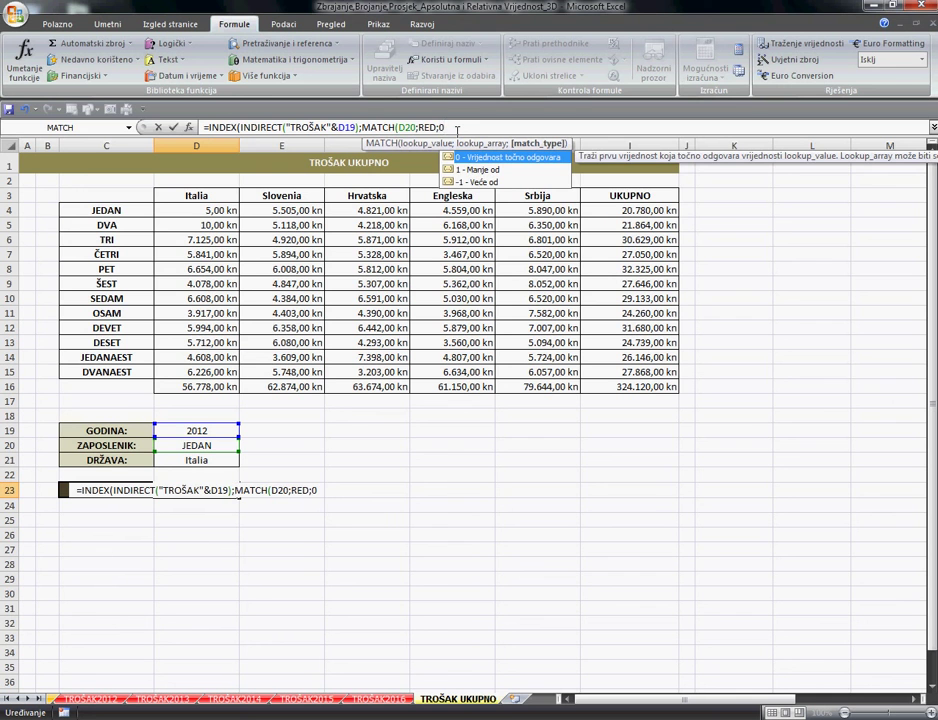
pyautogui.write(')')
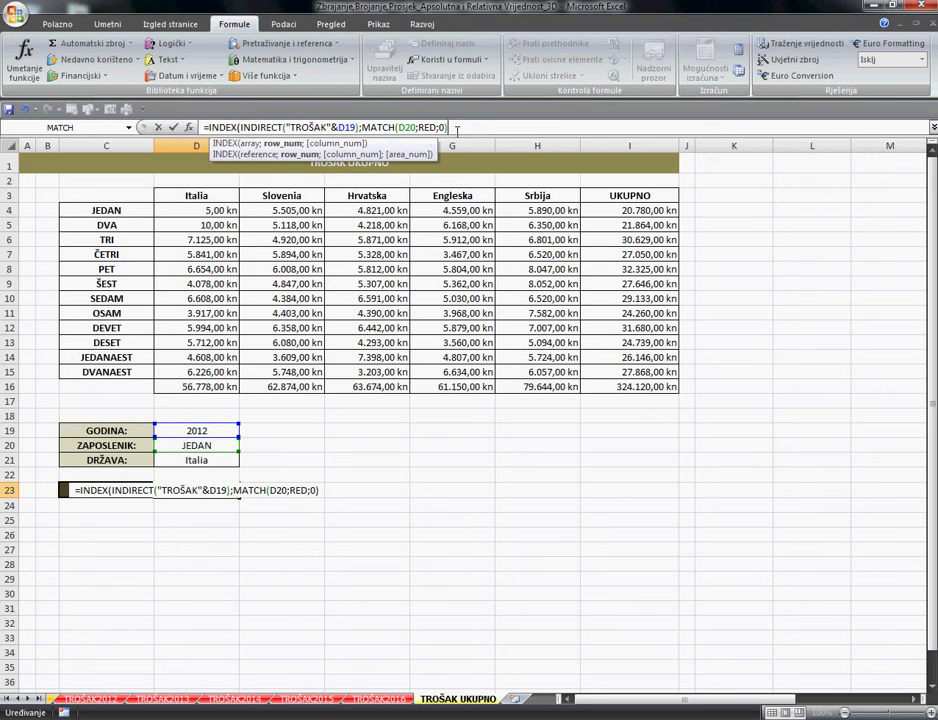
pyautogui.write(';')
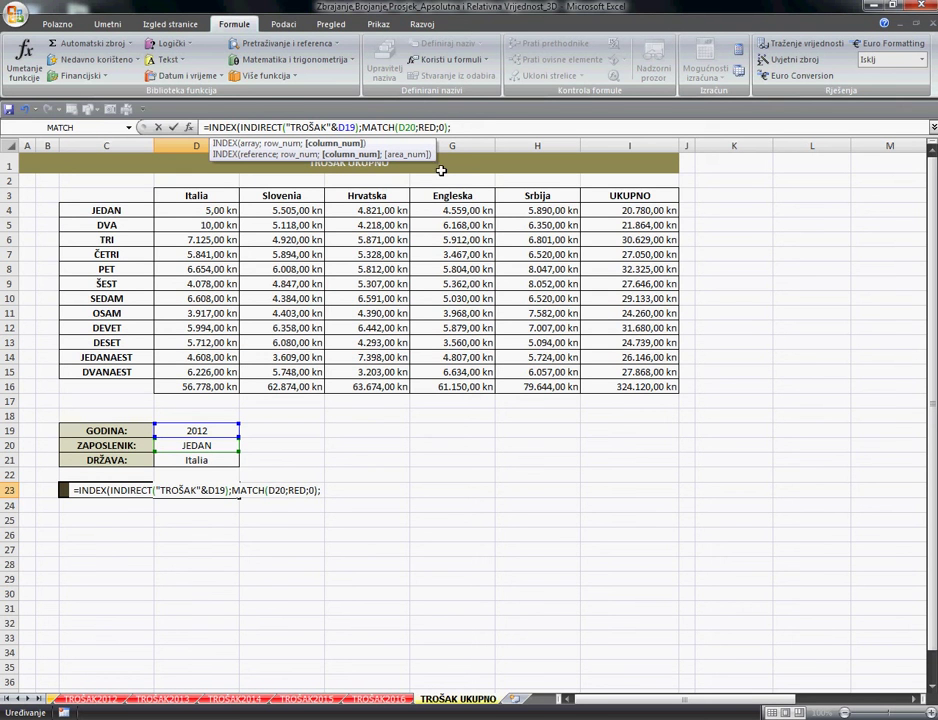
# Add MATCH(D21;STUPAC;0) as the column argument, close INDEX and enter the formula.
pyautogui.write('MA')
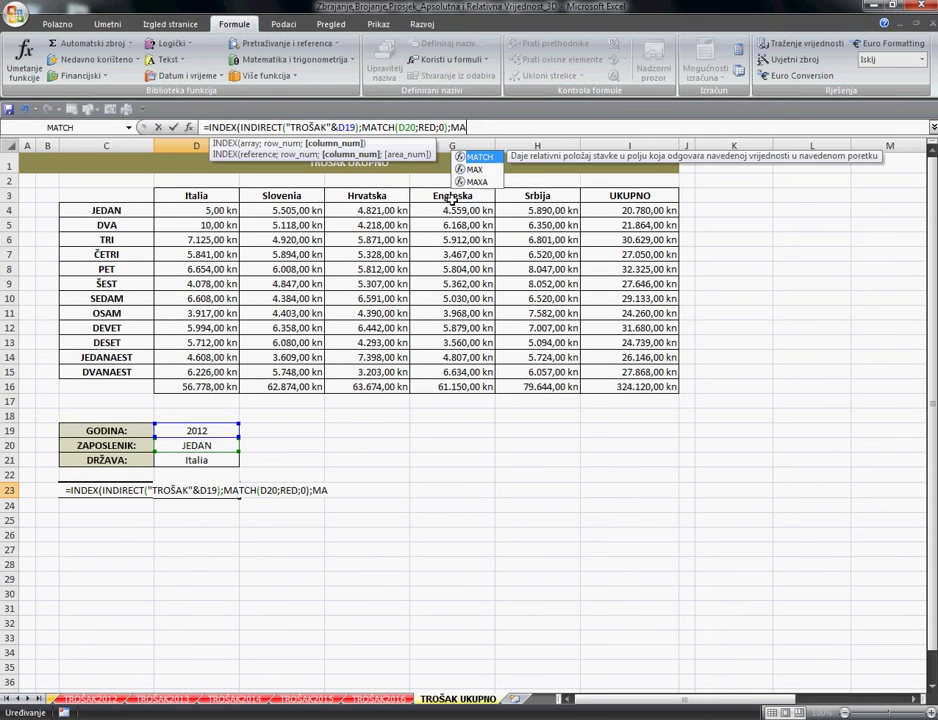
pyautogui.write('T')
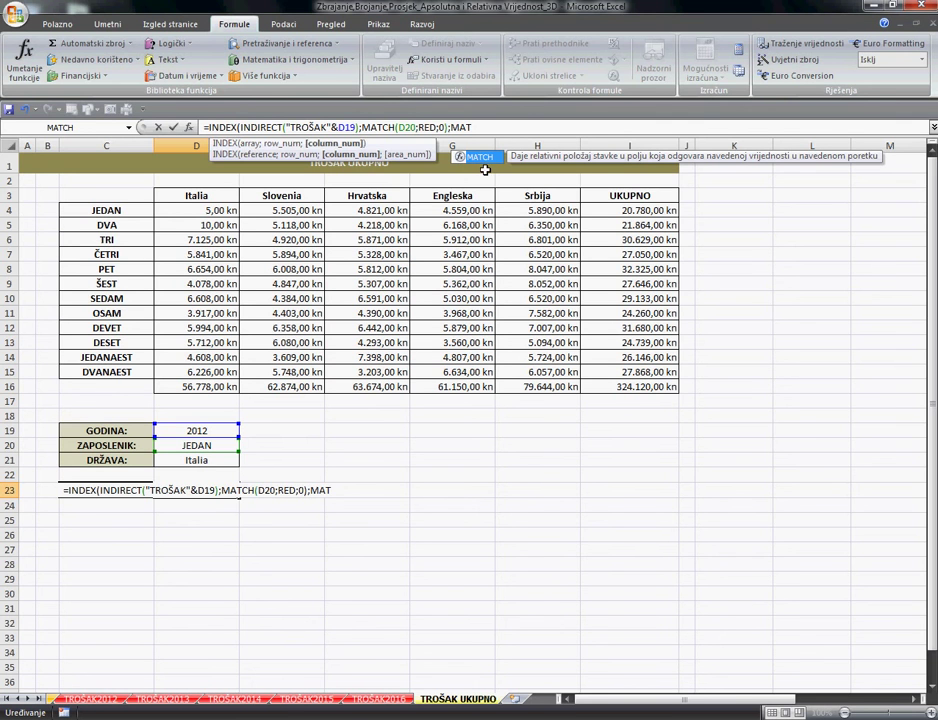
pyautogui.click(485, 160)
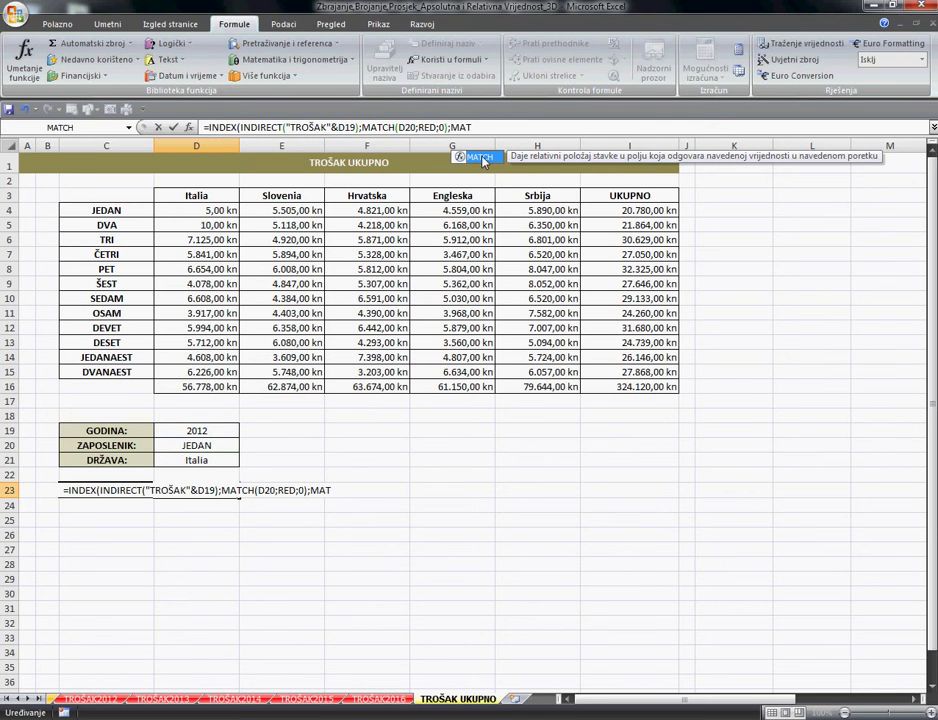
pyautogui.doubleClick(482, 158)
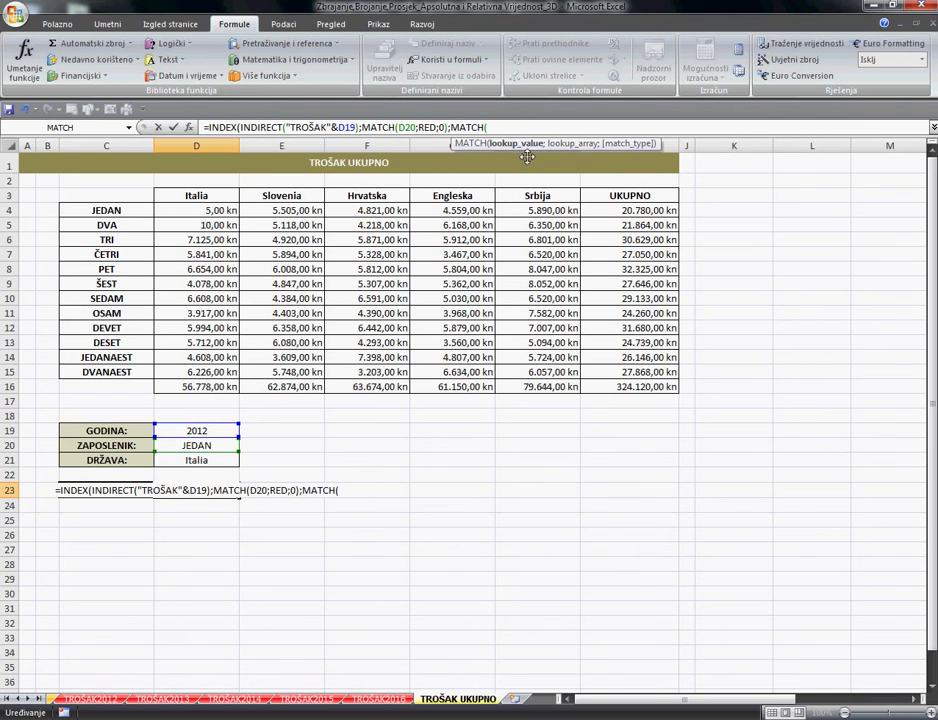
pyautogui.click(216, 466)
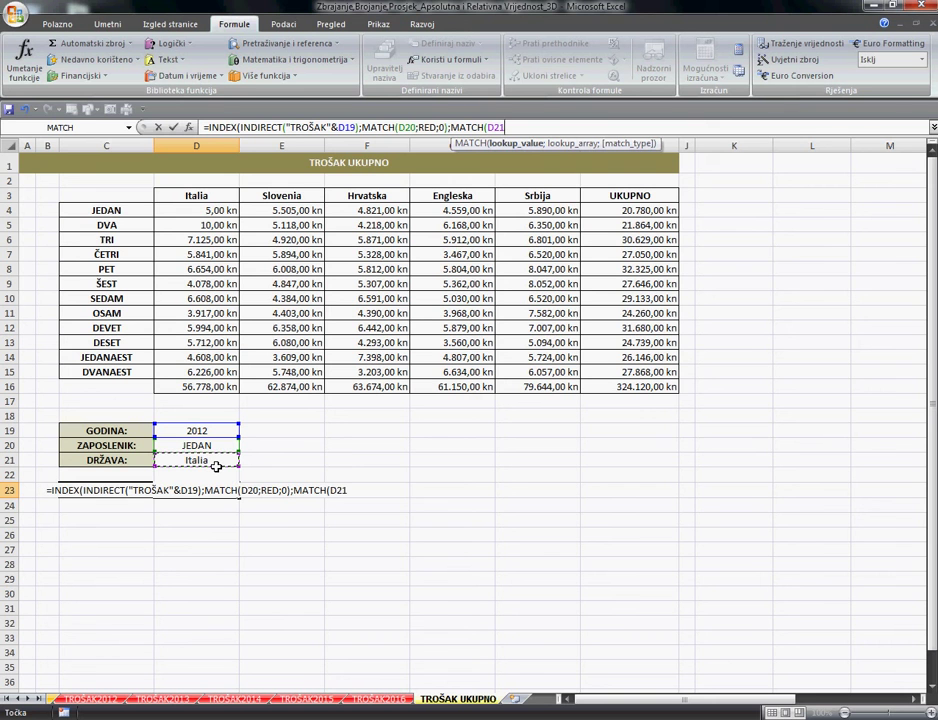
pyautogui.write(';')
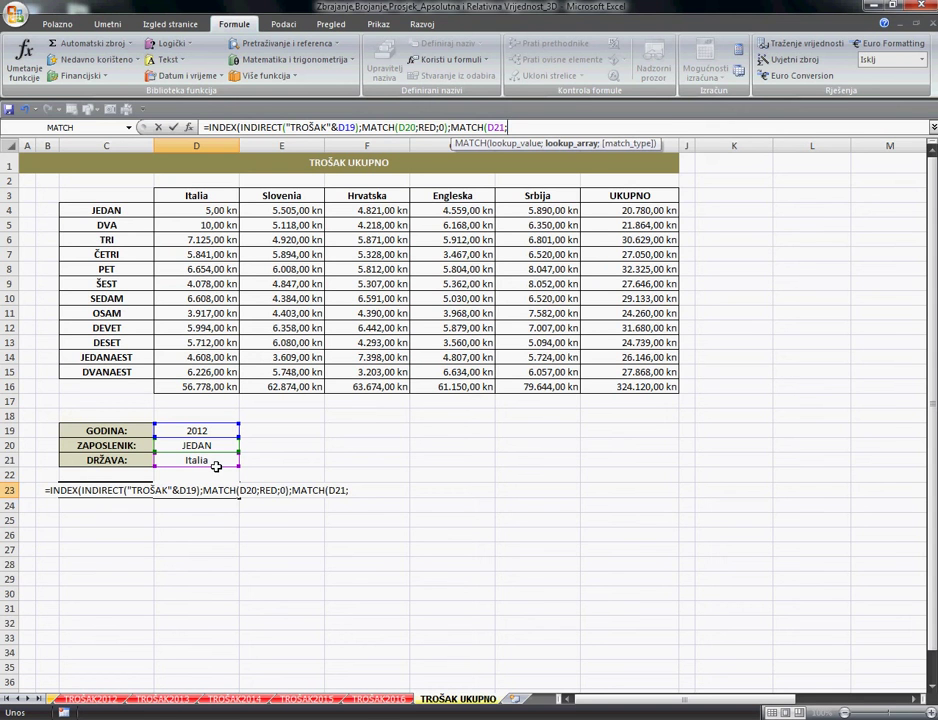
pyautogui.write('ST')
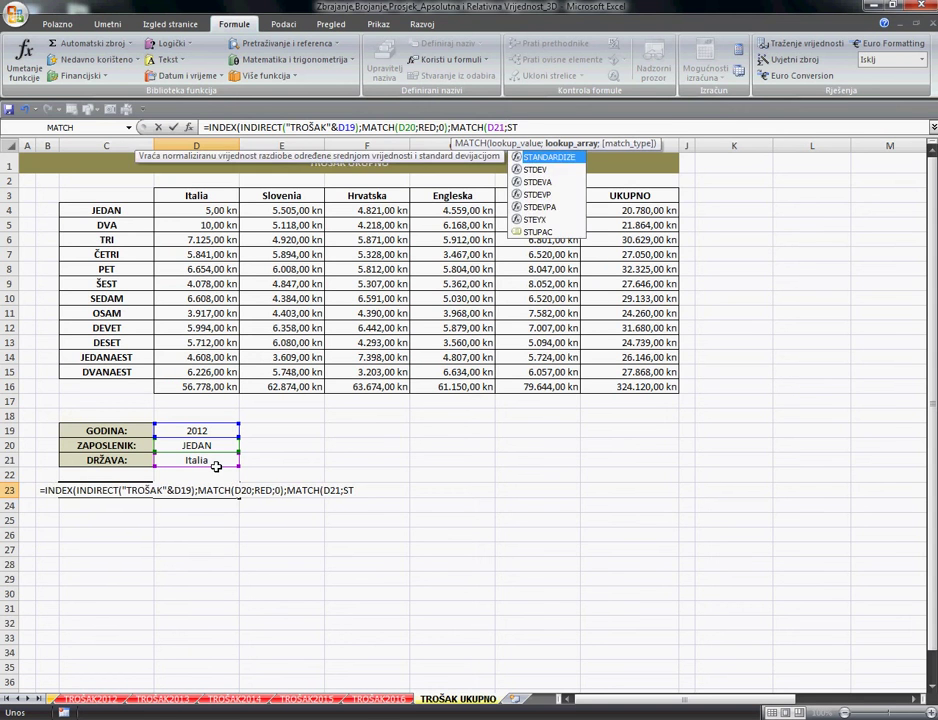
pyautogui.write('U')
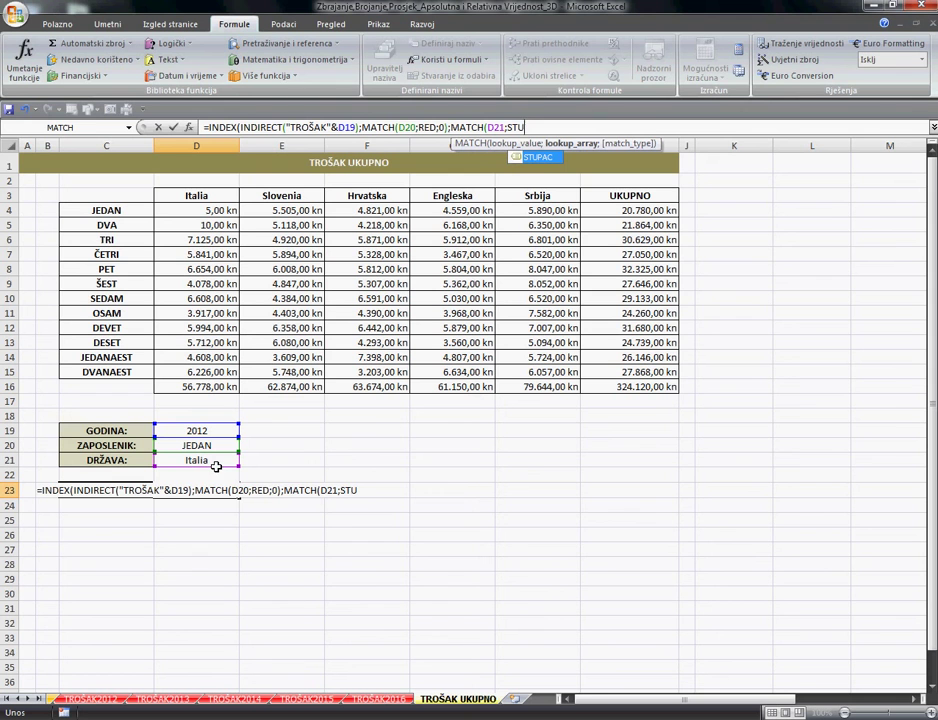
pyautogui.doubleClick(537, 158)
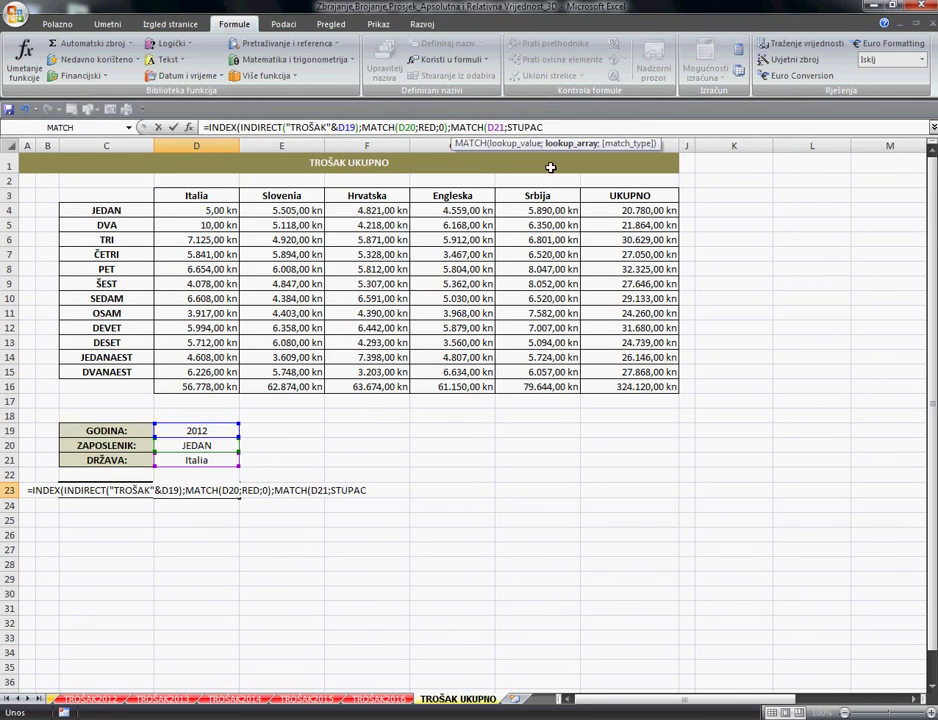
pyautogui.write(';0')
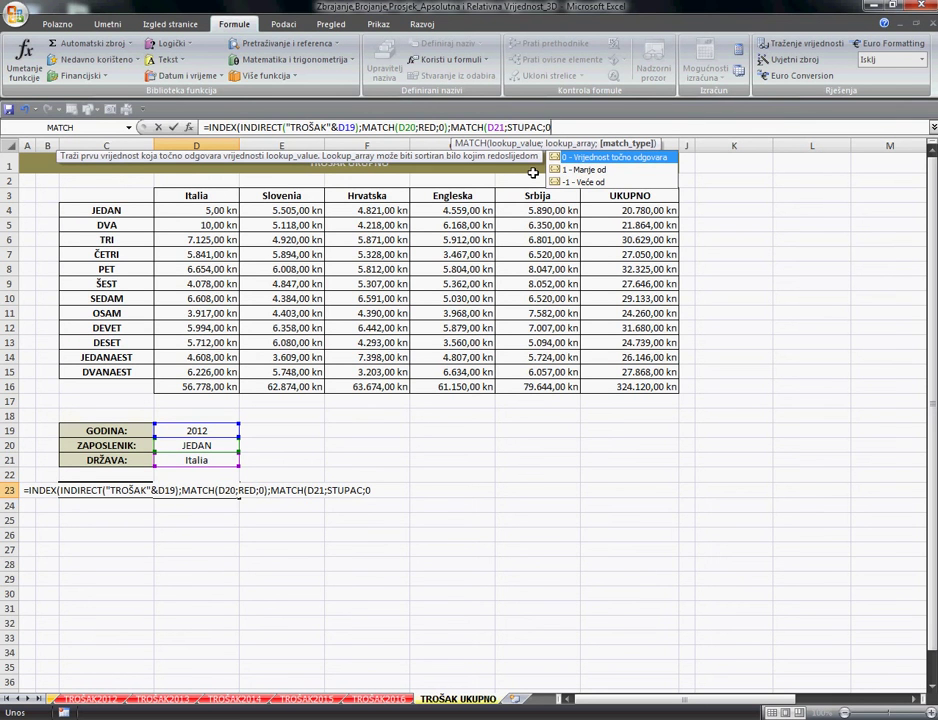
pyautogui.write(')')
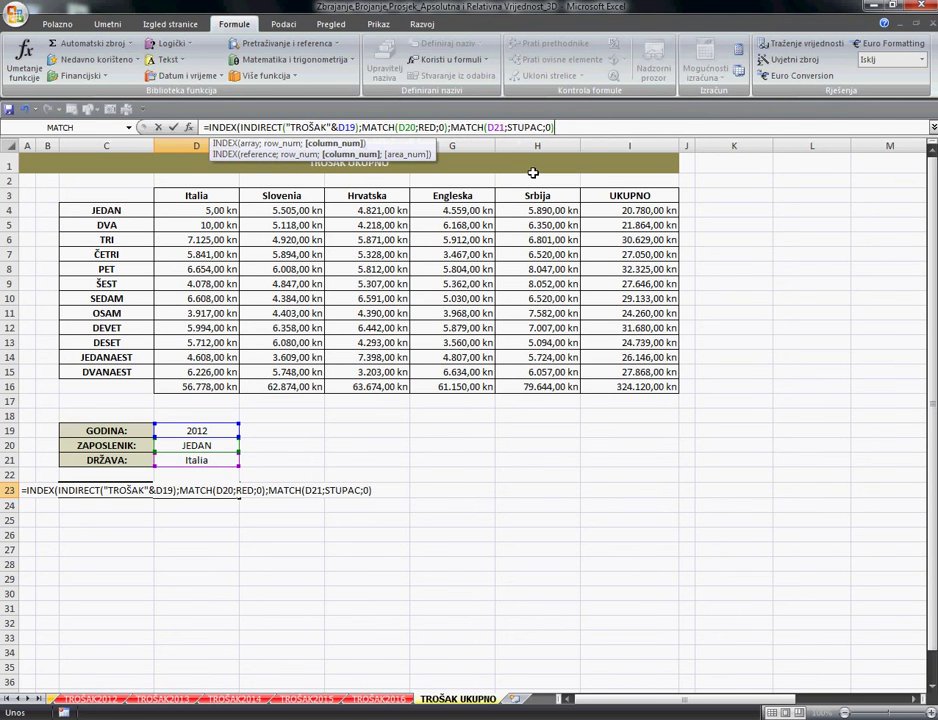
pyautogui.write(')')
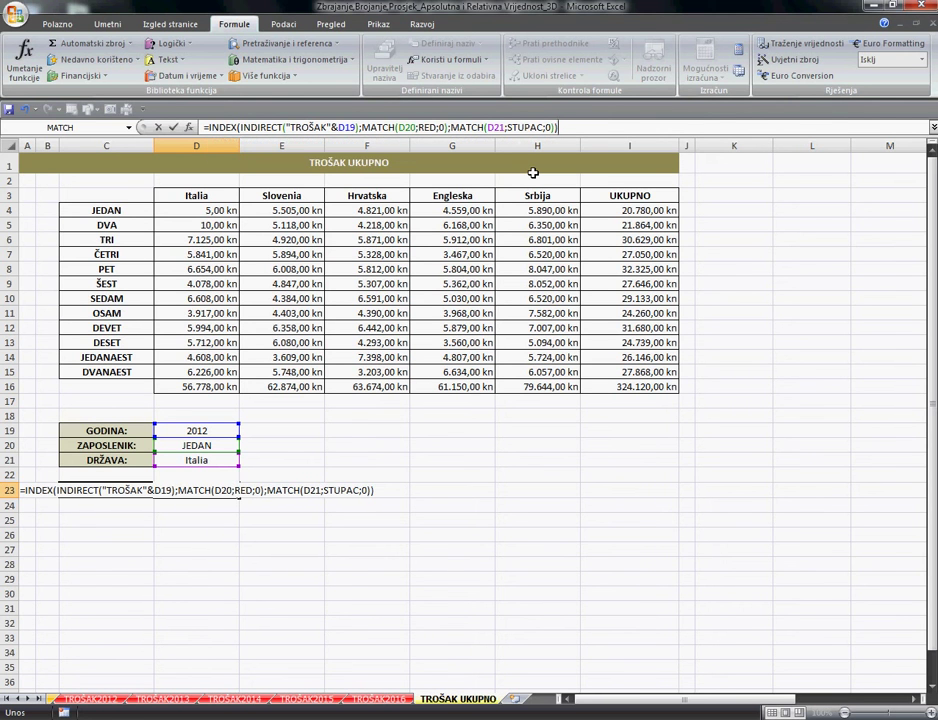
pyautogui.press('Return')
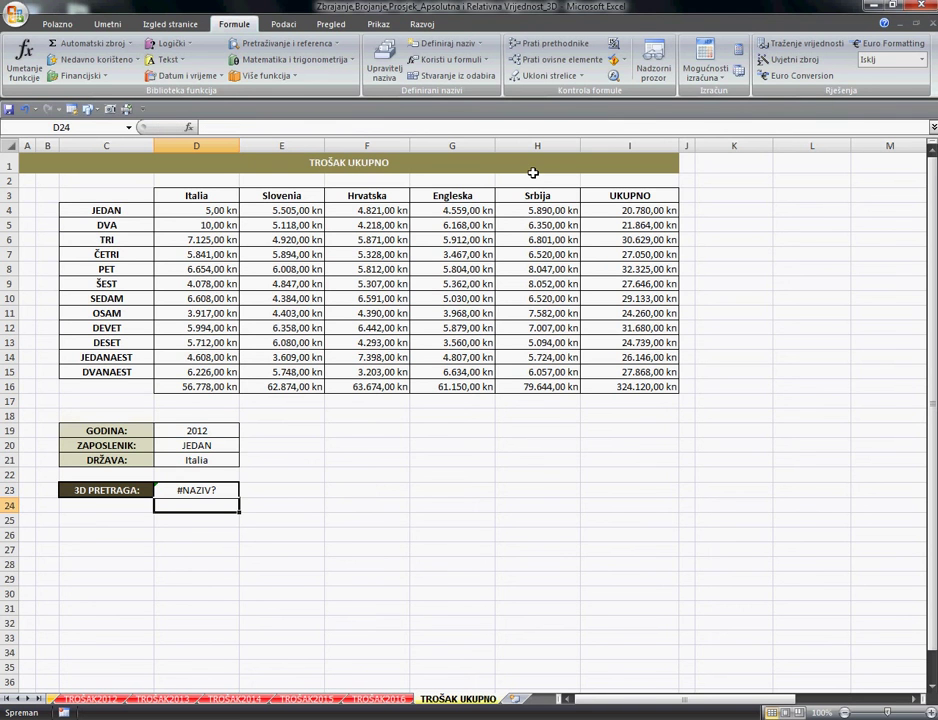
# Change RED to REDAK in D23's formula and re-enter it.
pyautogui.click(228, 491)
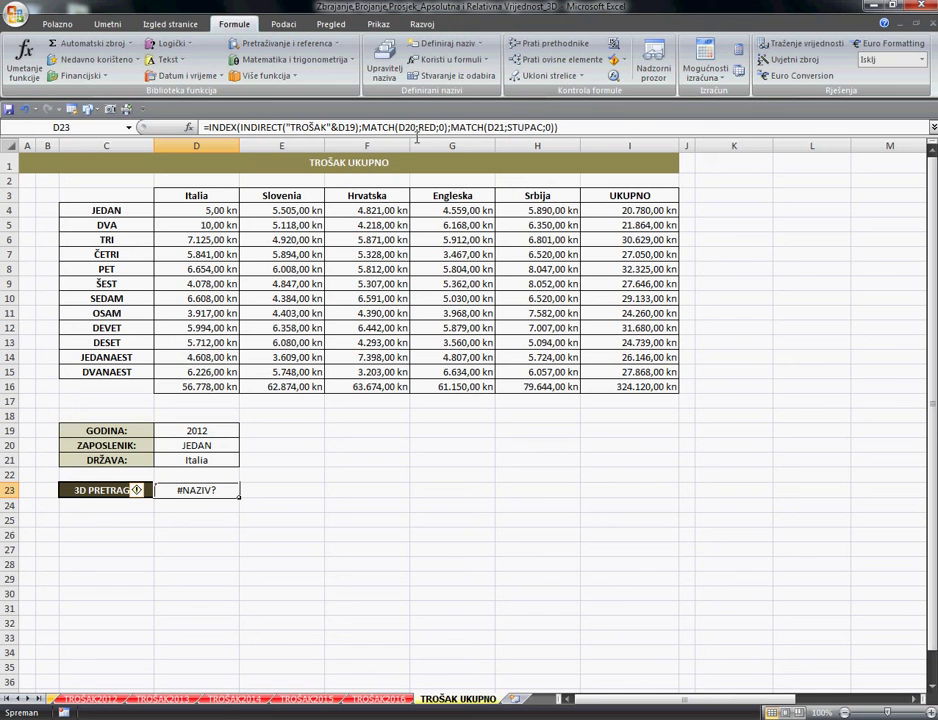
pyautogui.click(528, 128)
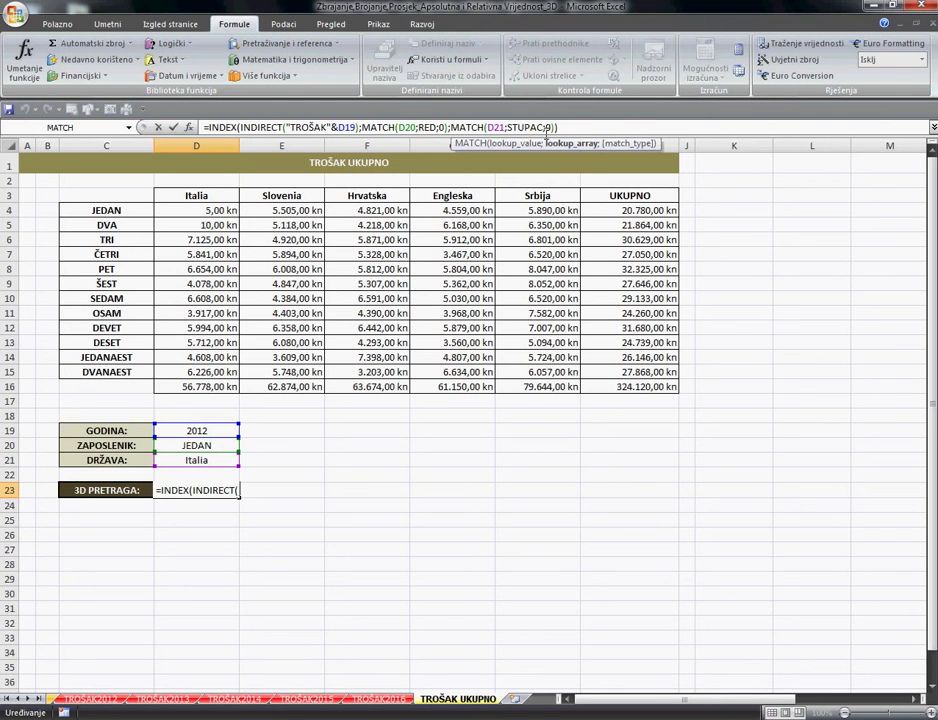
pyautogui.click(436, 131)
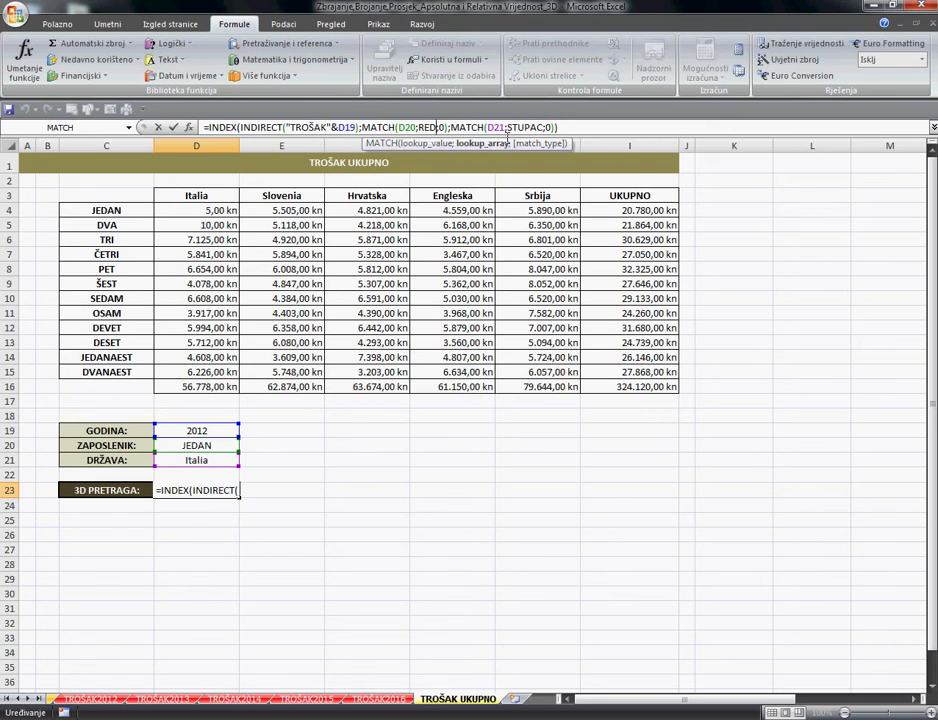
pyautogui.write('A')
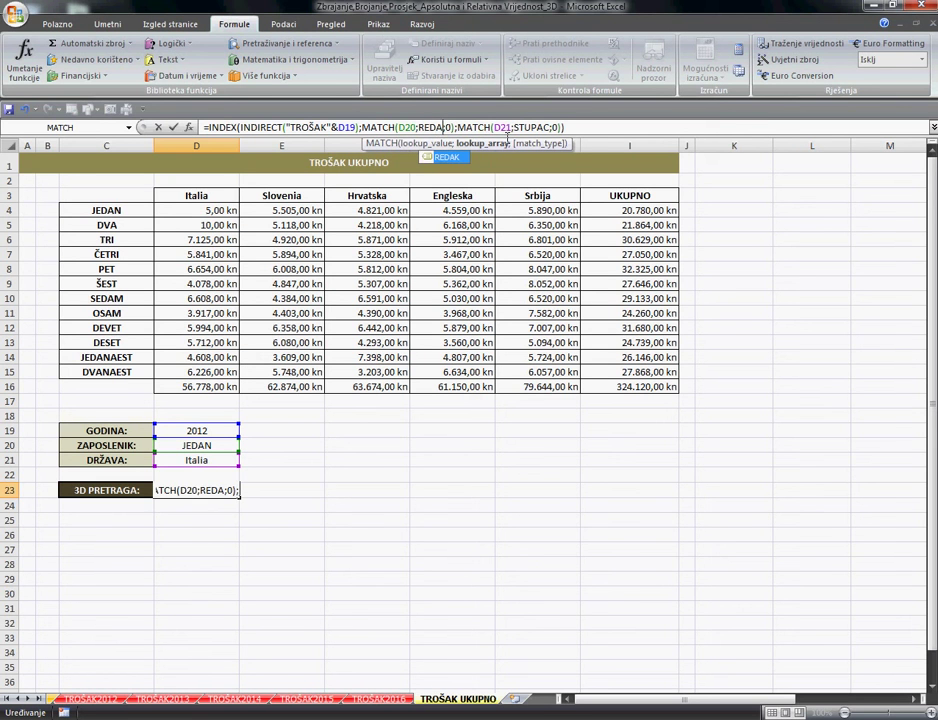
pyautogui.doubleClick(449, 163)
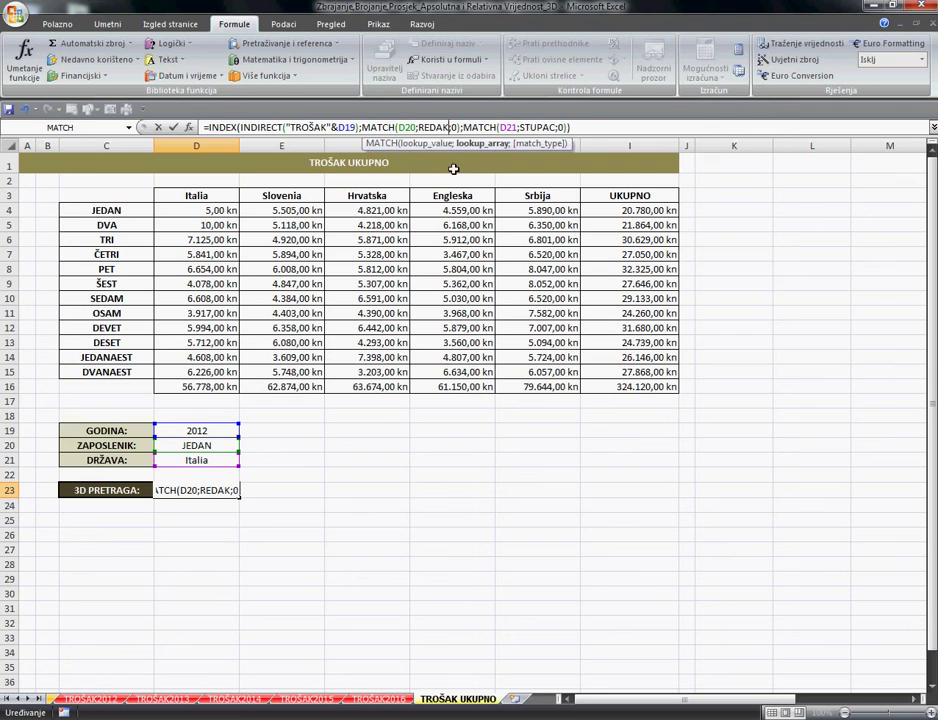
pyautogui.press('Return')
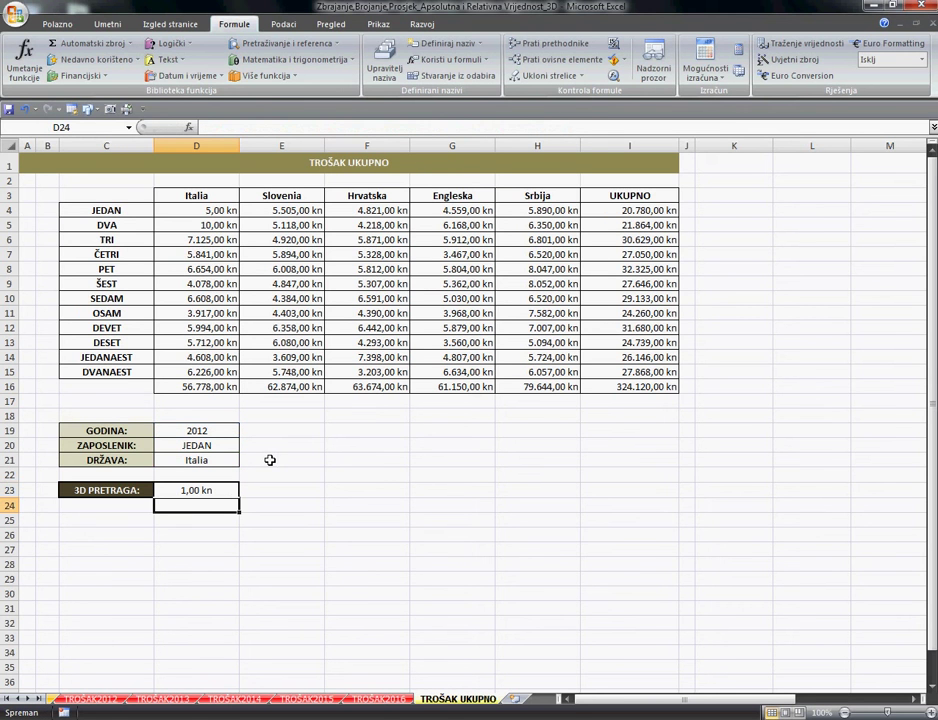
# Choose employee DVA, year 2016 and country Slovenia from the D19–D21 dropdowns.
pyautogui.click(233, 431)
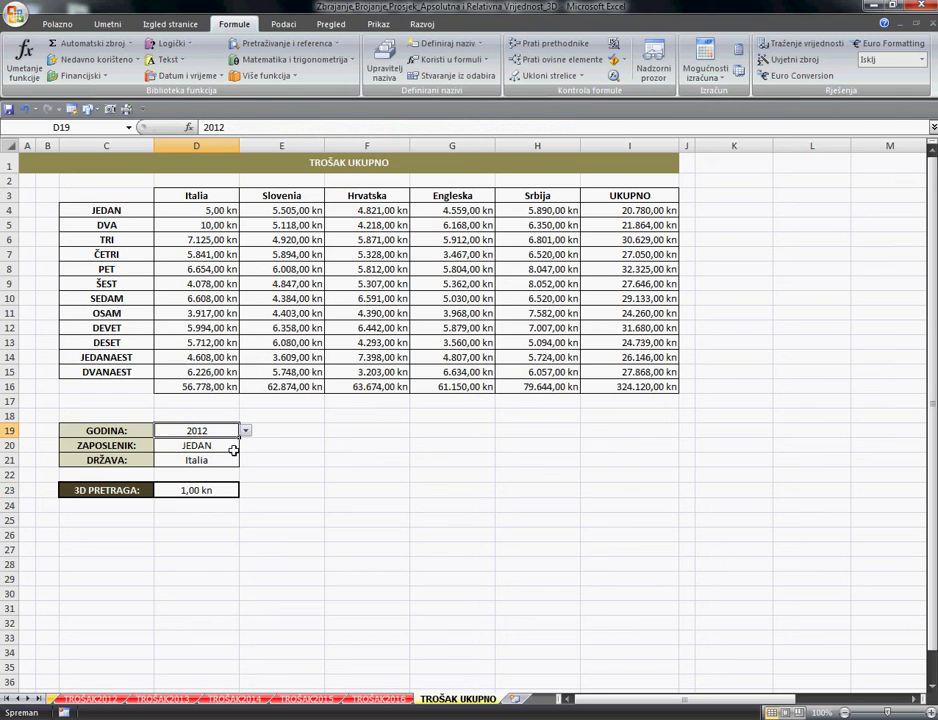
pyautogui.click(234, 445)
pyautogui.click(245, 445)
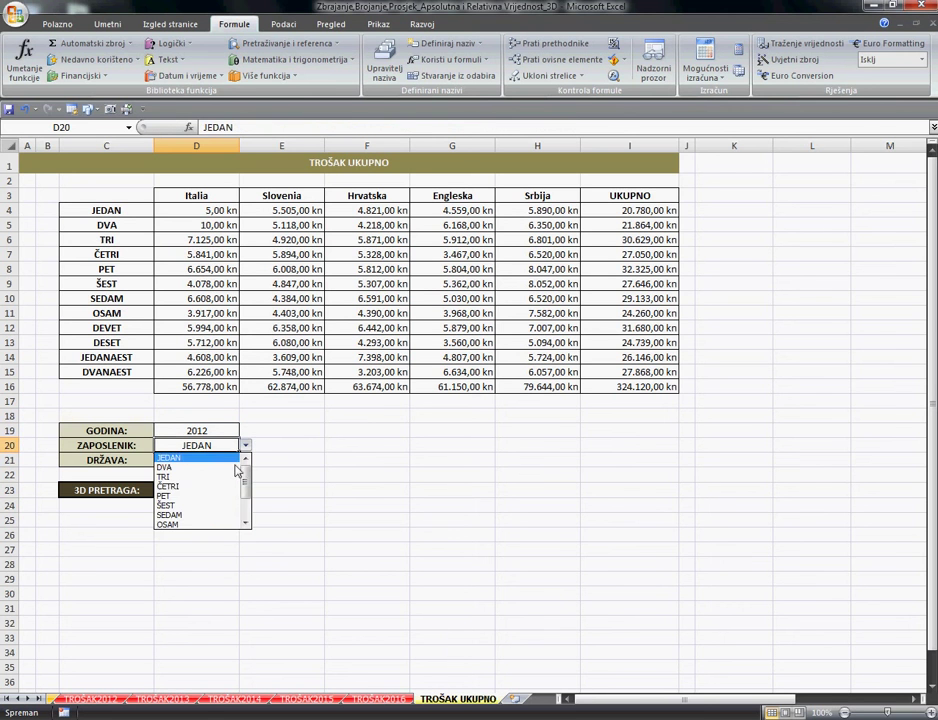
pyautogui.click(205, 466)
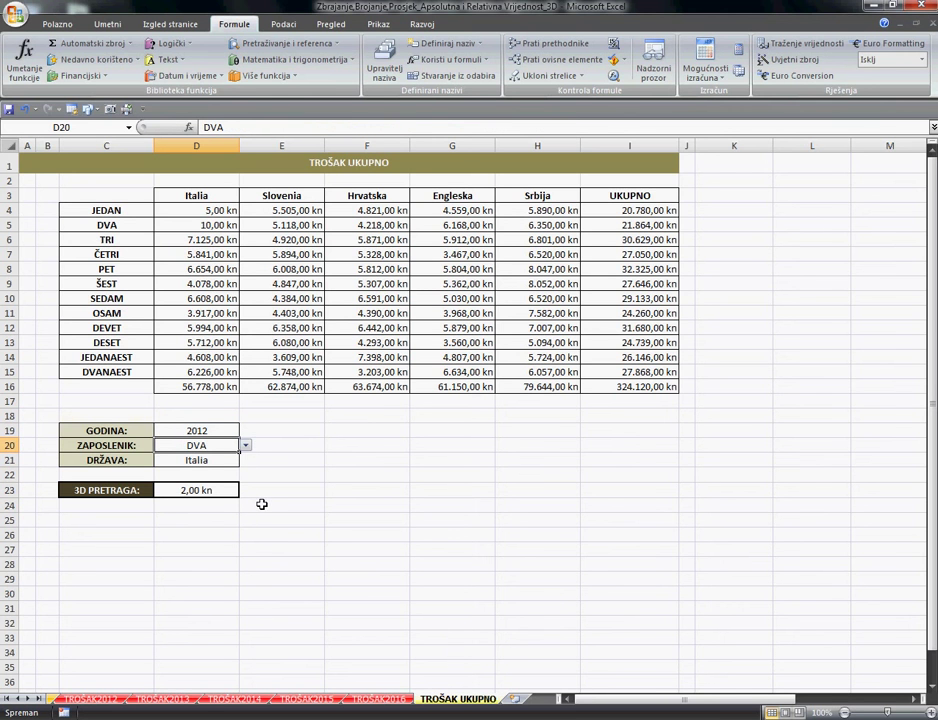
pyautogui.click(230, 432)
pyautogui.click(245, 431)
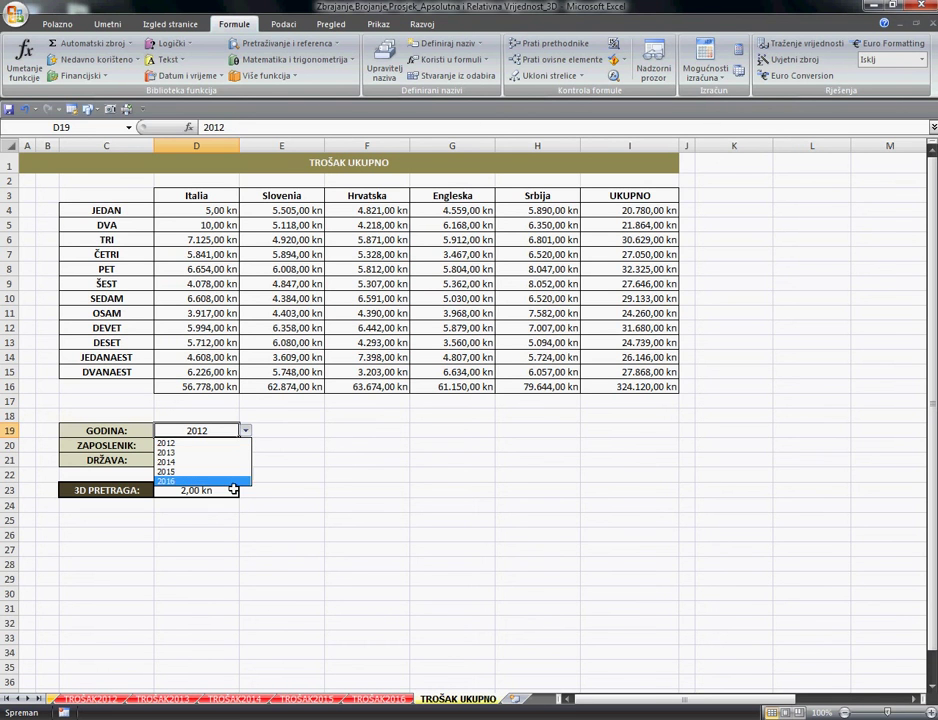
pyautogui.click(230, 482)
pyautogui.click(236, 462)
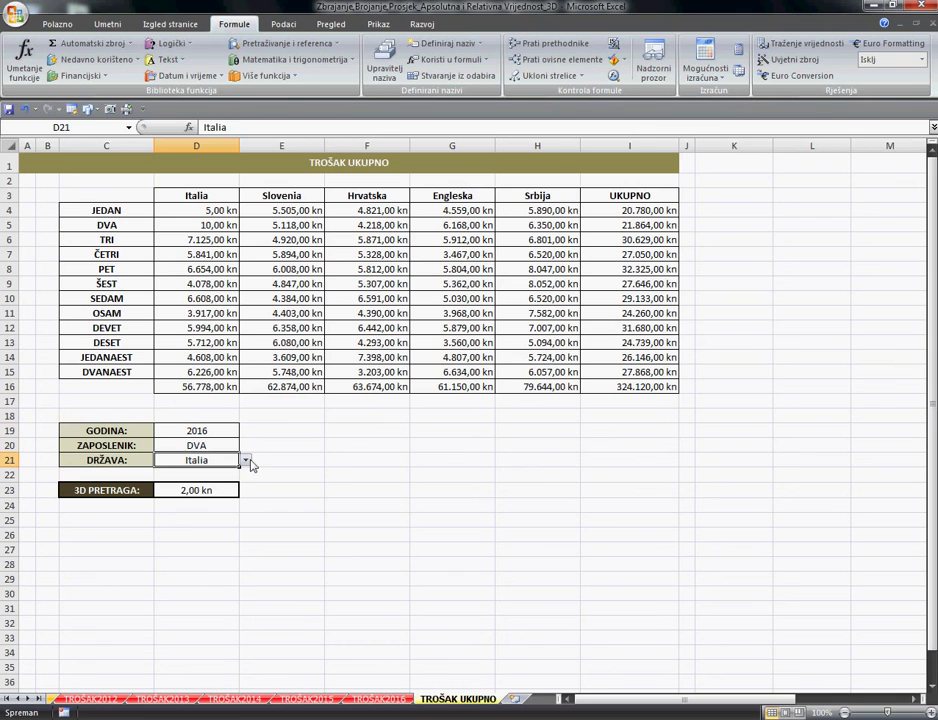
pyautogui.click(245, 460)
pyautogui.click(215, 484)
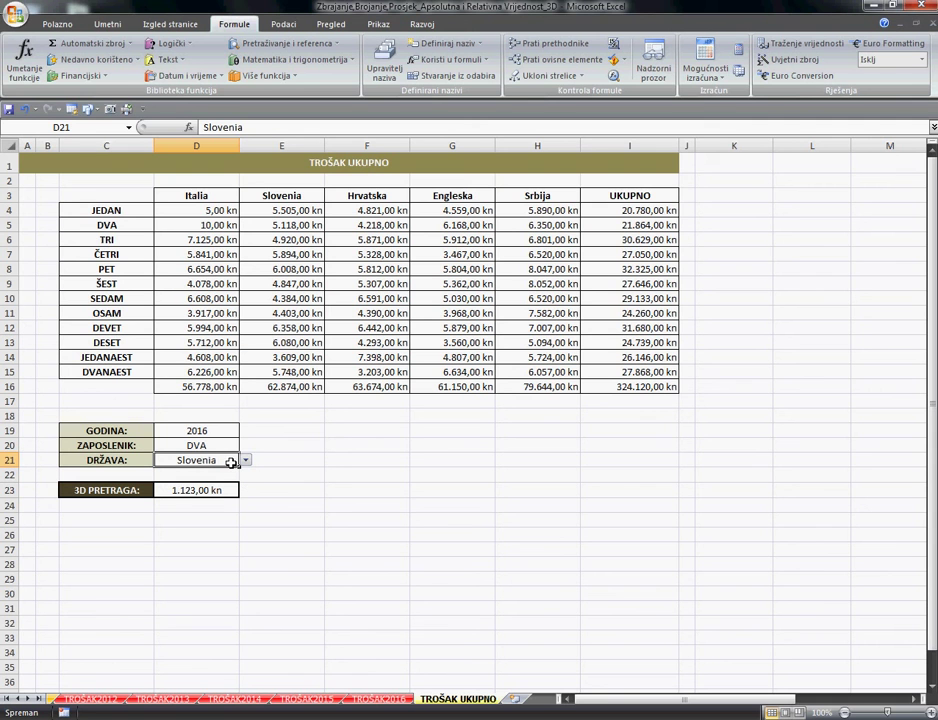
# Check DVA's Slovenia value in E5 on the TROŠAK2016 sheet.
pyautogui.click(379, 699)
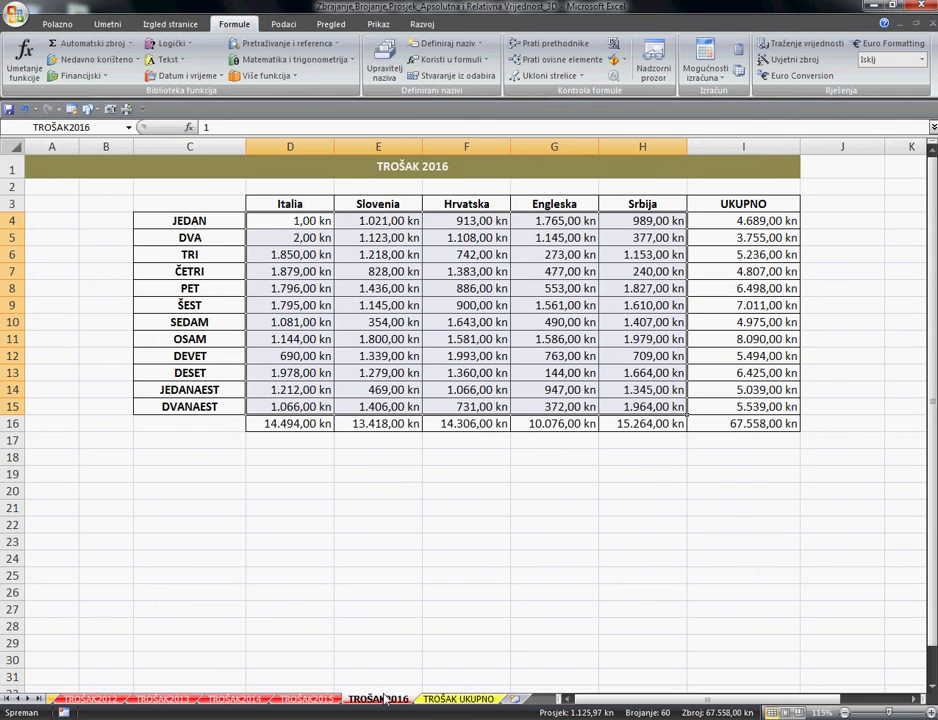
pyautogui.click(385, 238)
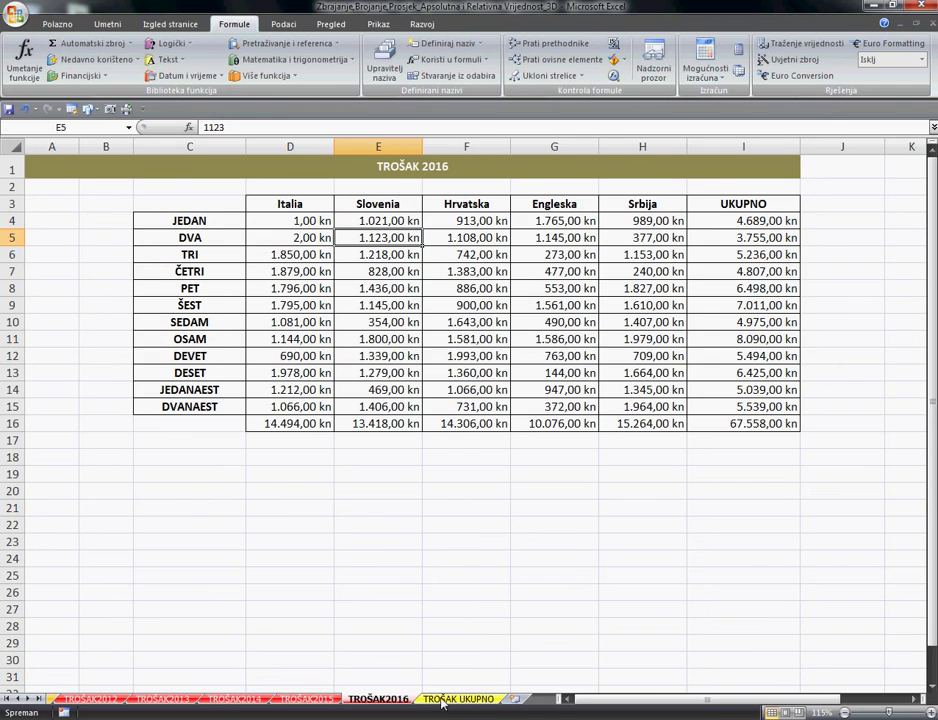
pyautogui.hotkey('ctrl', 'pagedown')
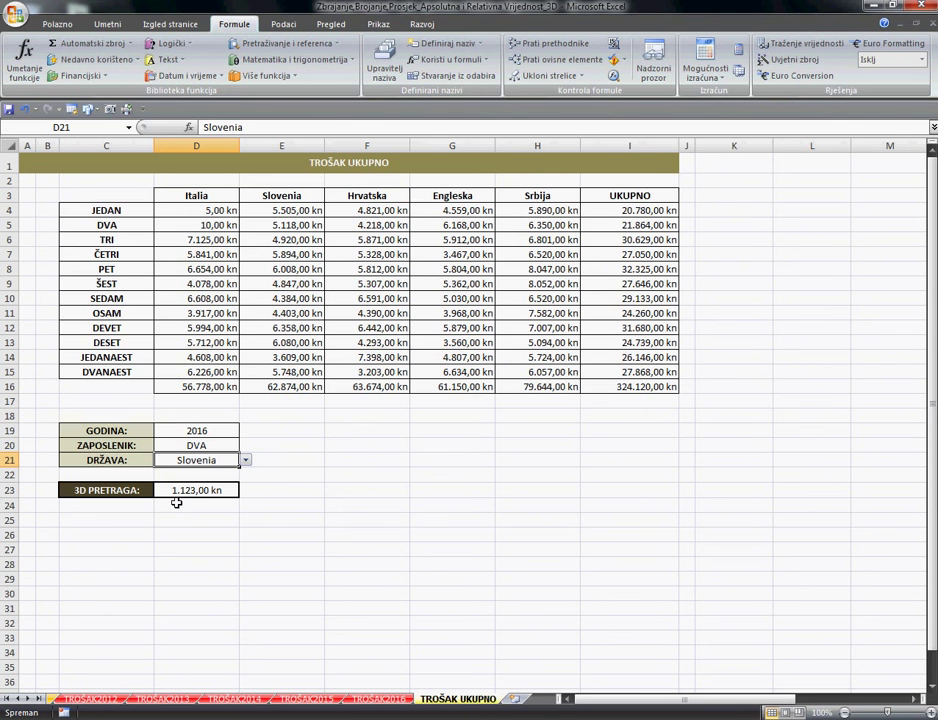
# Choose DEVET as the employee and confirm it matches E12 on TROŠAK2016.
pyautogui.click(236, 447)
pyautogui.click(245, 445)
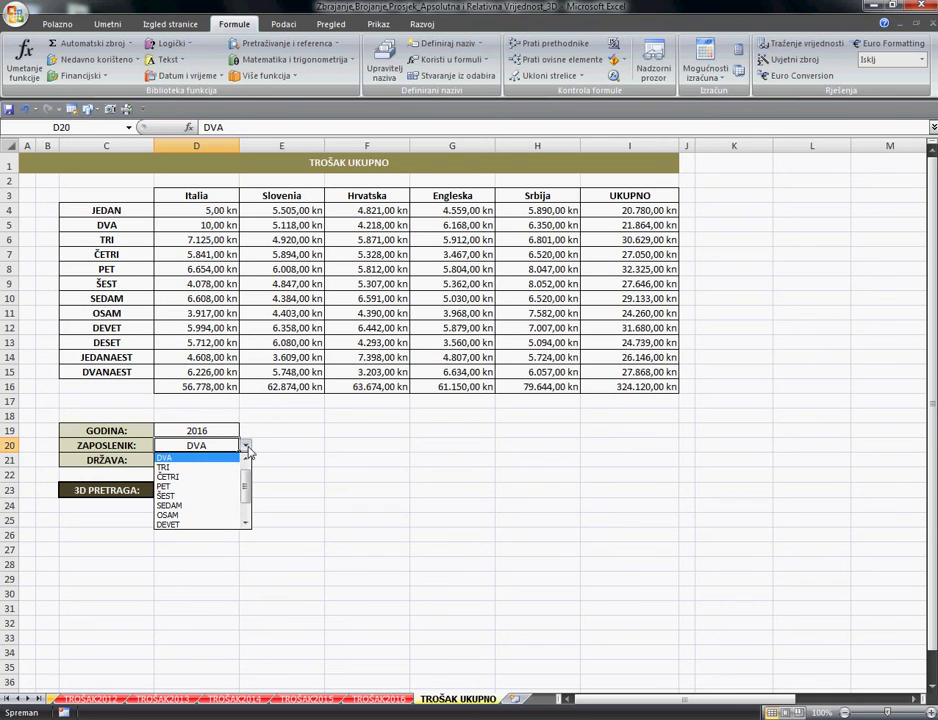
pyautogui.click(220, 525)
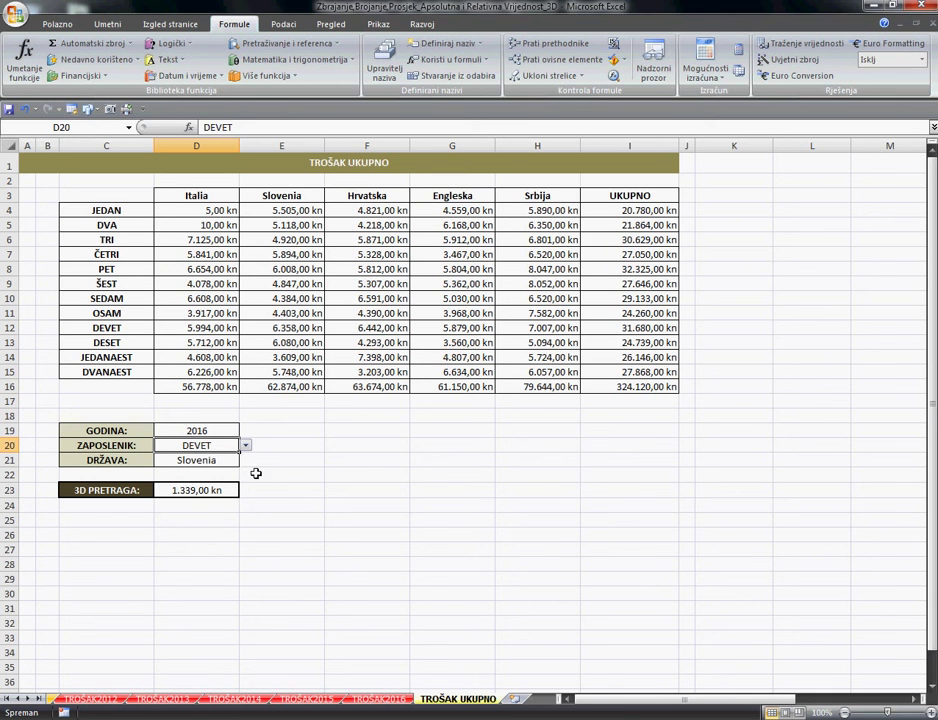
pyautogui.click(317, 462)
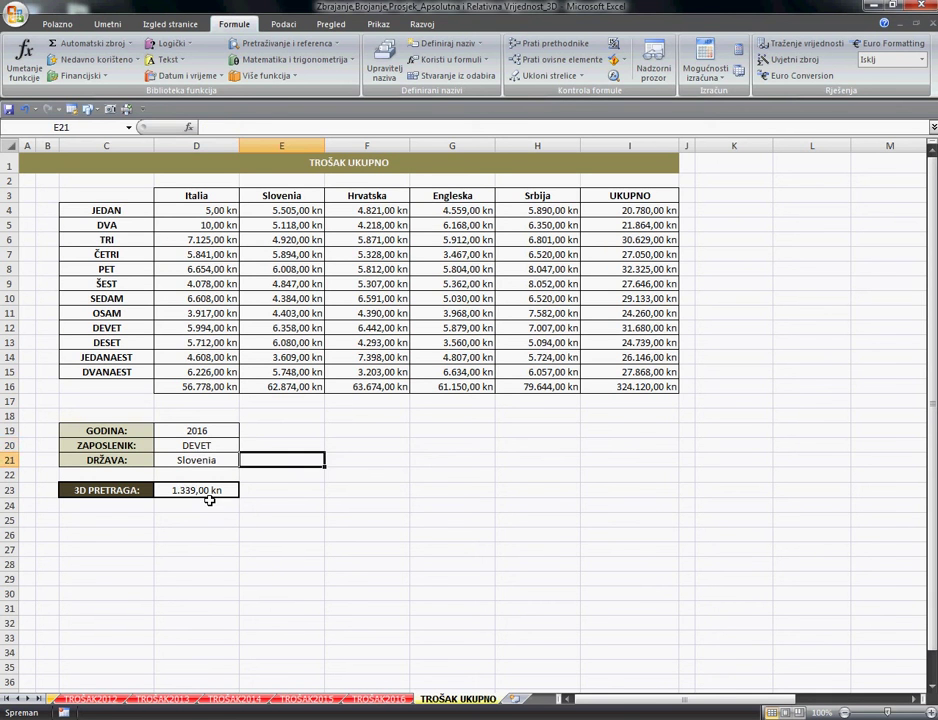
pyautogui.click(381, 698)
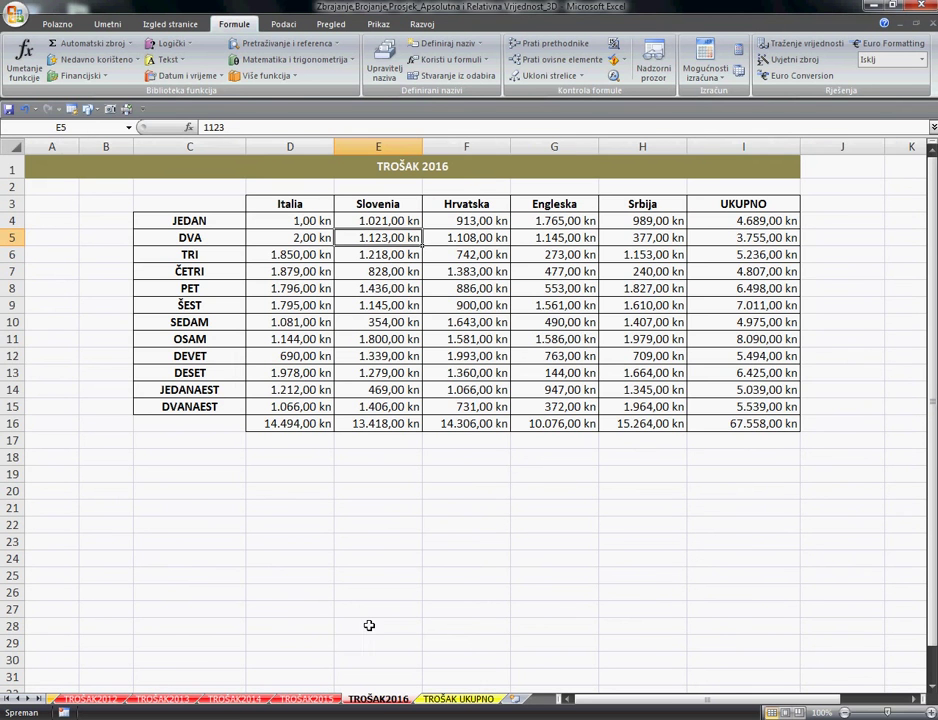
pyautogui.click(370, 361)
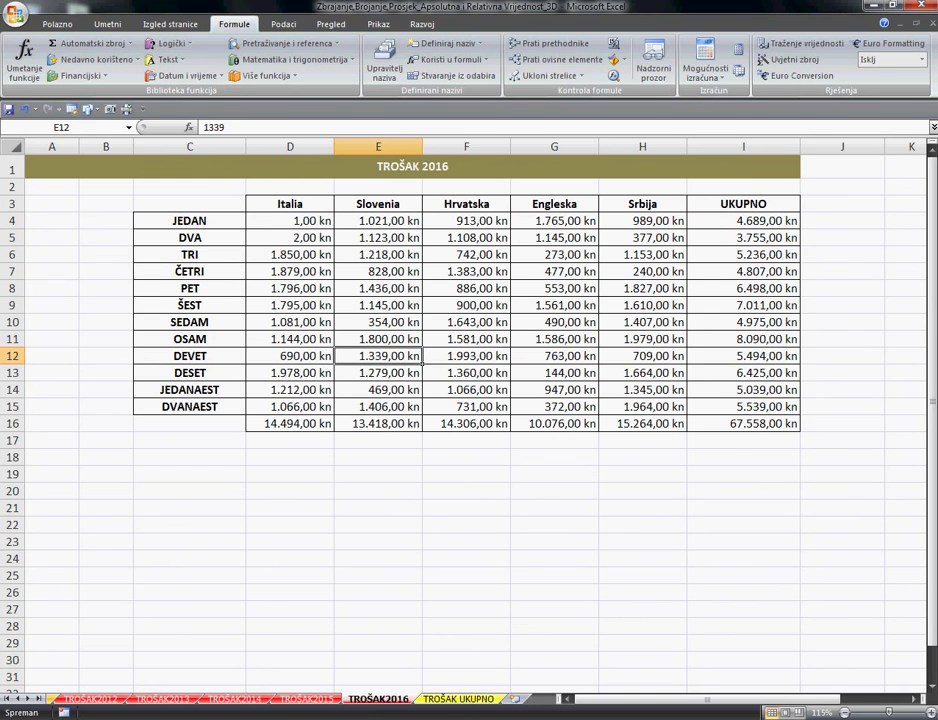
# On TROŠAK UKUPNO, set the lookup year in D19 to 2014.
pyautogui.click(490, 700)
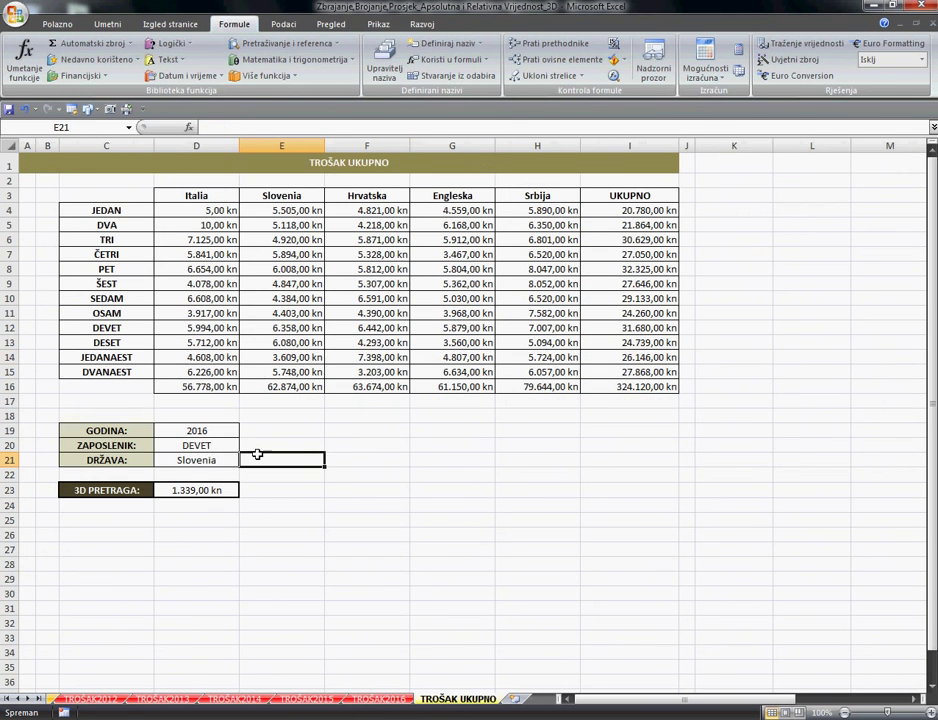
pyautogui.click(232, 433)
pyautogui.click(245, 430)
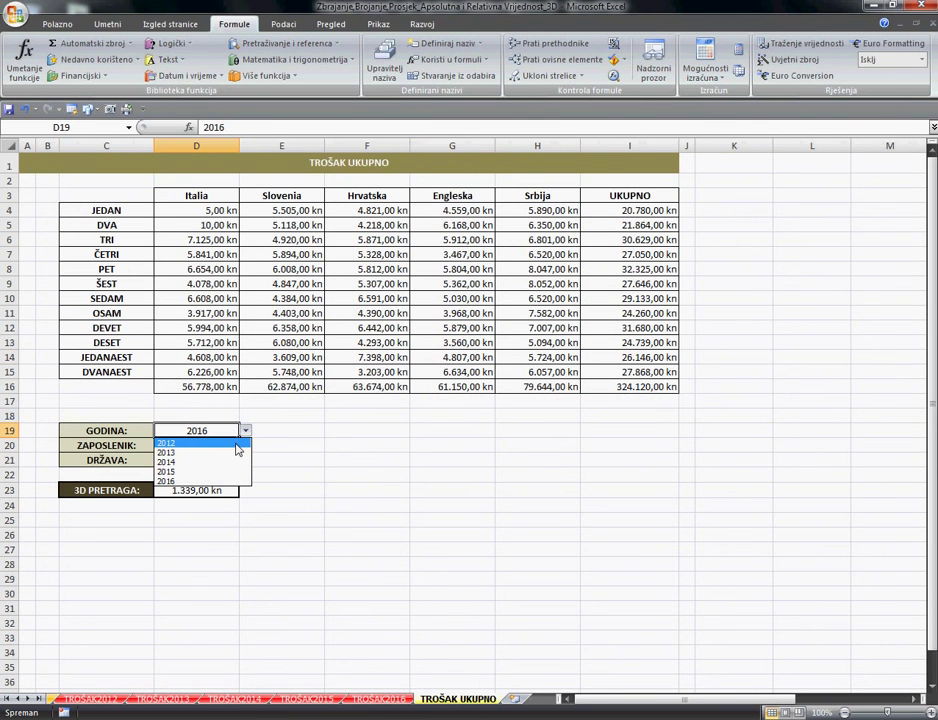
pyautogui.click(244, 443)
pyautogui.click(245, 430)
pyautogui.click(235, 462)
# Choose SEDAM as the employee and Italia as the country.
pyautogui.click(232, 446)
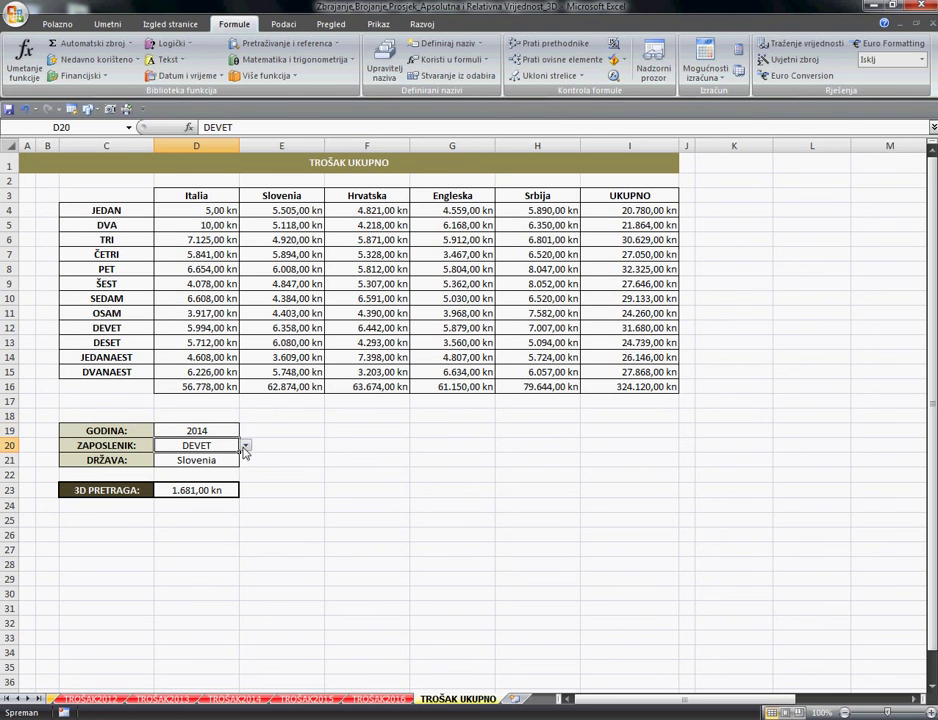
pyautogui.click(245, 446)
pyautogui.click(236, 477)
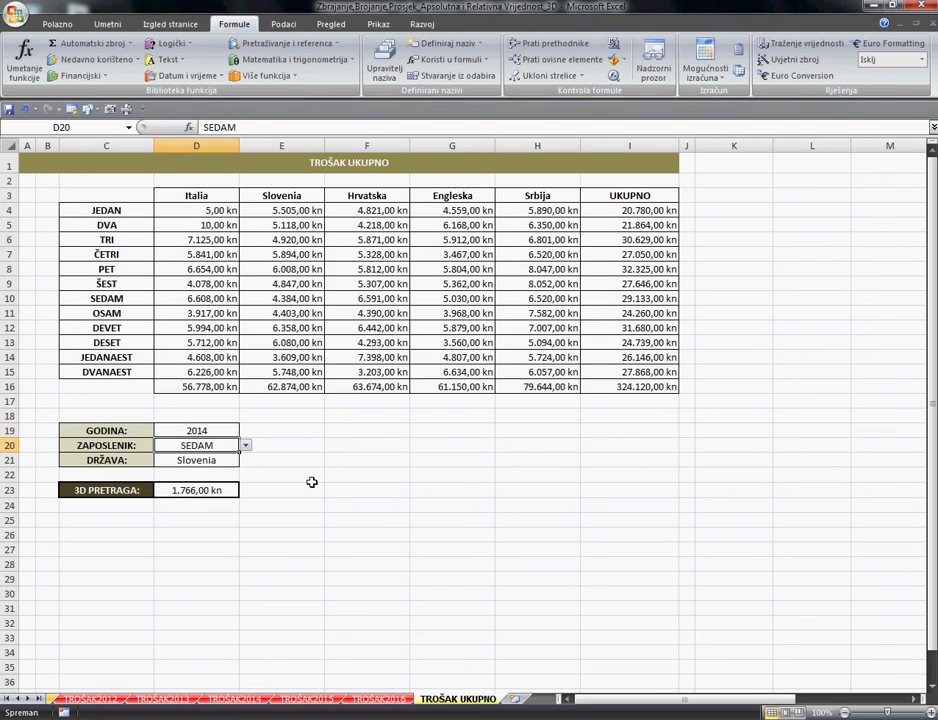
pyautogui.click(238, 462)
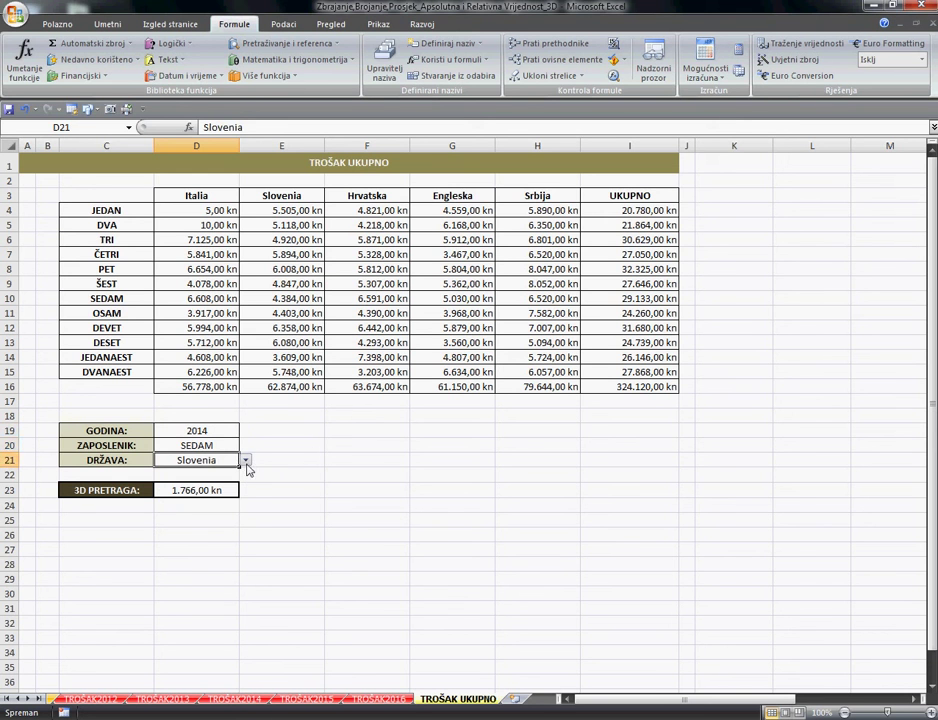
pyautogui.click(247, 465)
pyautogui.click(234, 474)
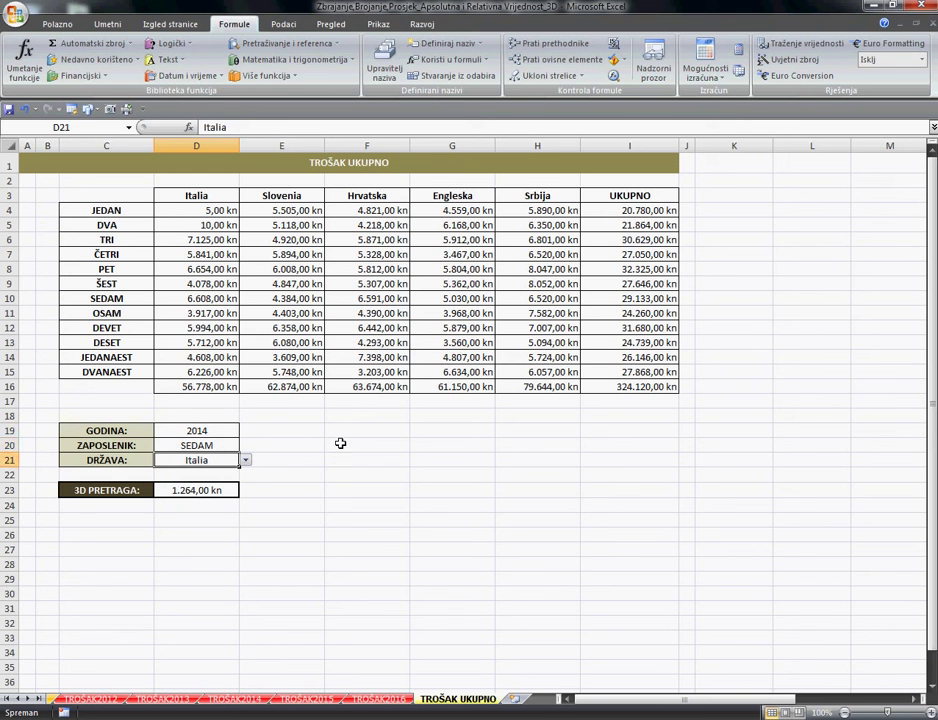
pyautogui.click(341, 444)
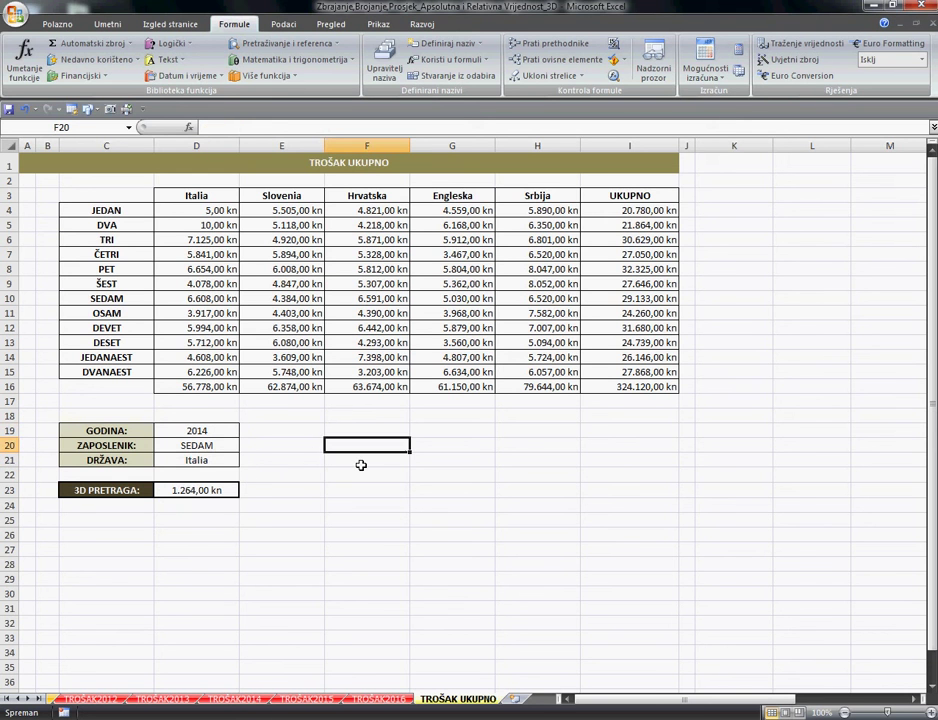
pyautogui.click(209, 547)
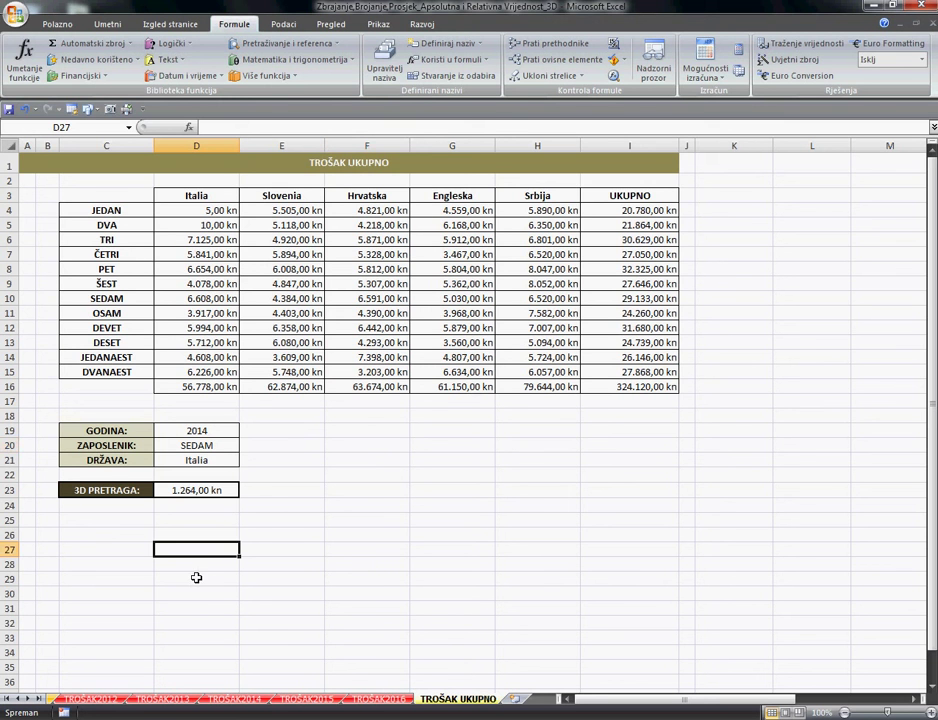
pyautogui.click(112, 523)
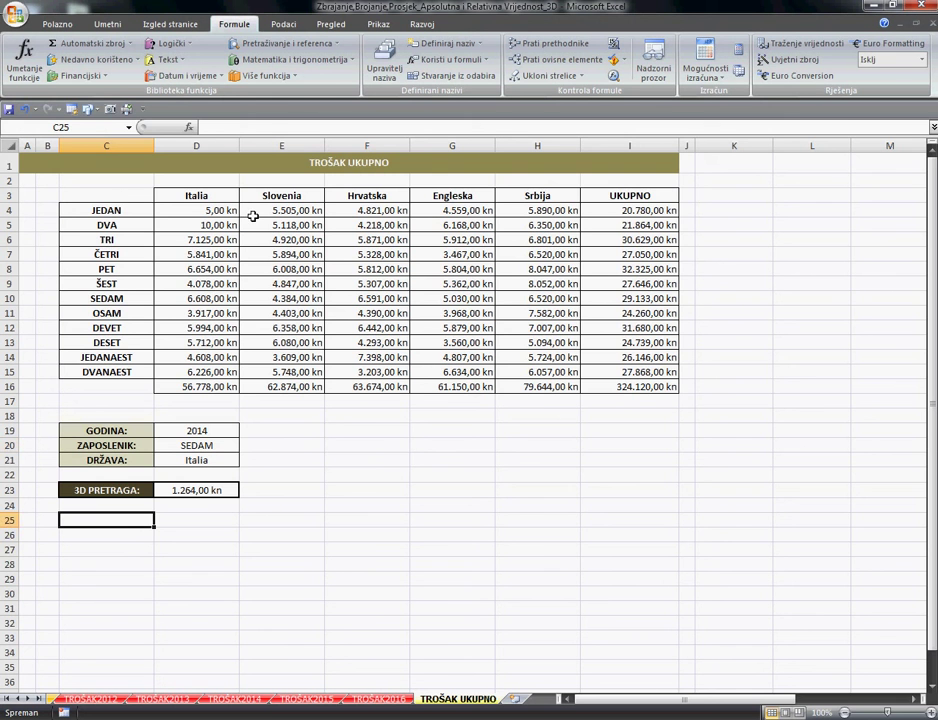
pyautogui.click(92, 698)
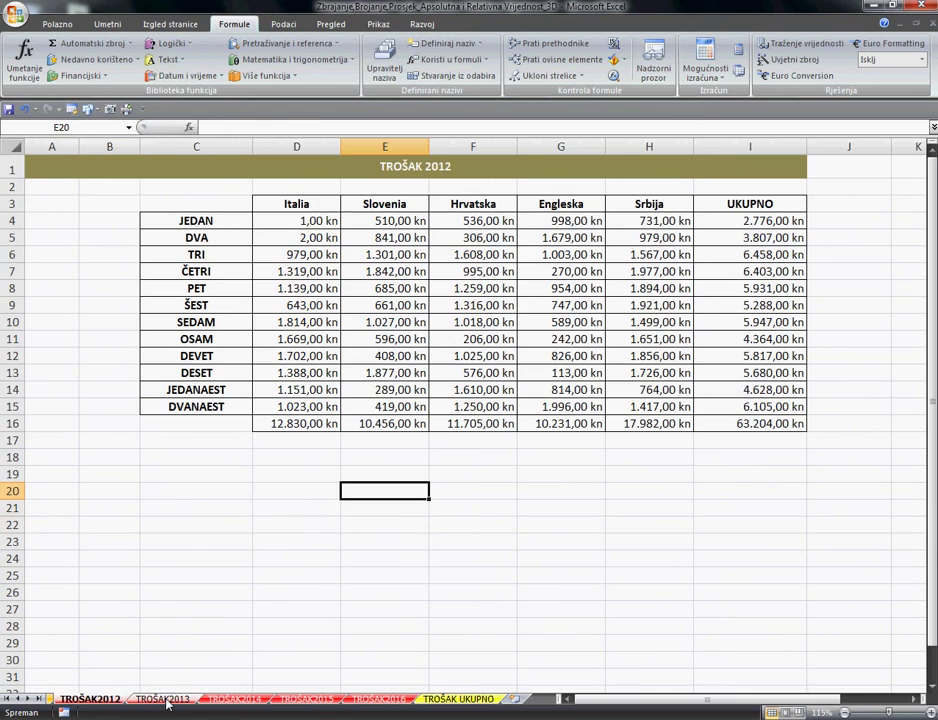
pyautogui.click(164, 698)
pyautogui.click(236, 698)
pyautogui.click(298, 699)
pyautogui.click(378, 699)
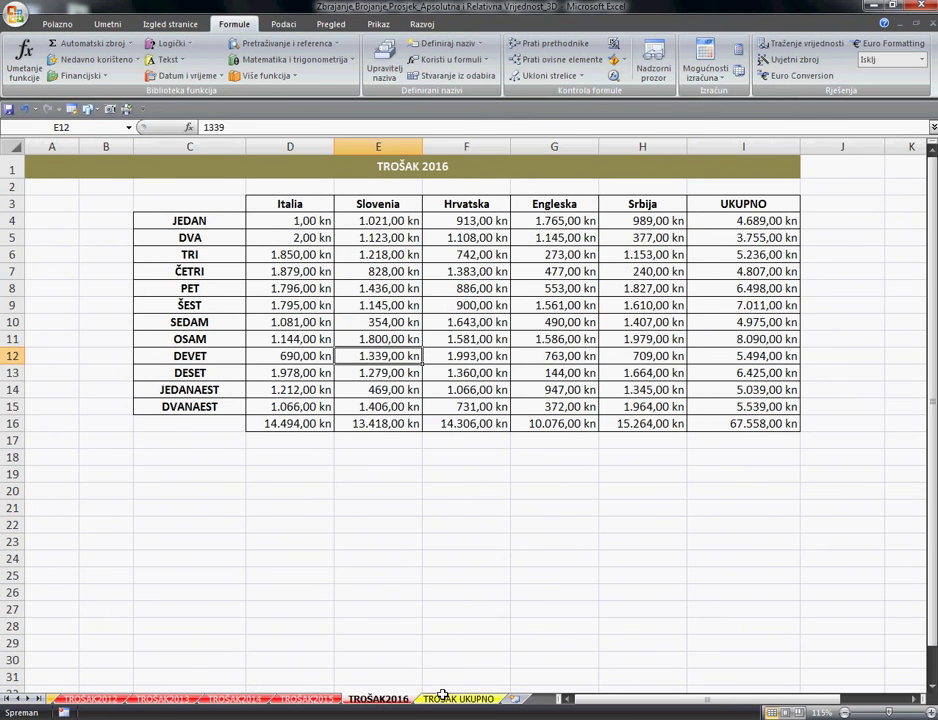
pyautogui.click(455, 699)
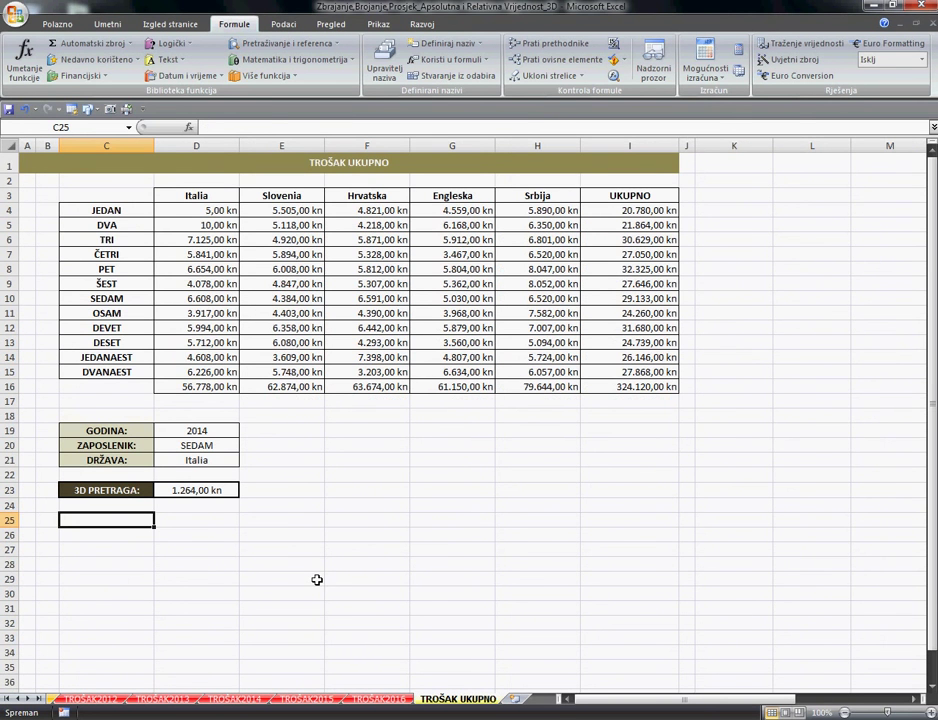
pyautogui.press('Right')
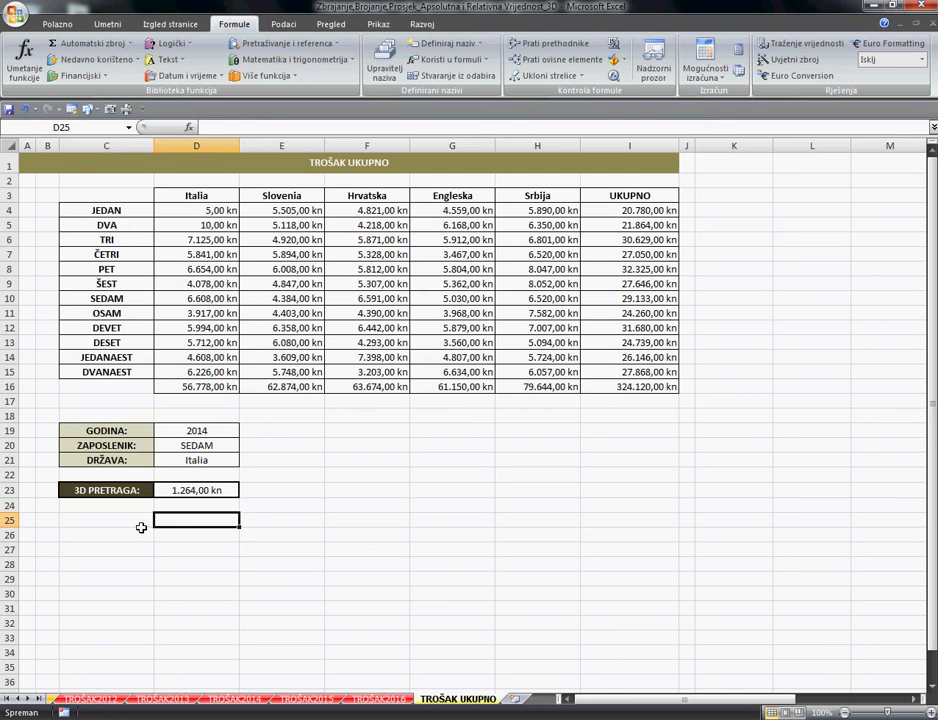
pyautogui.press('Left')
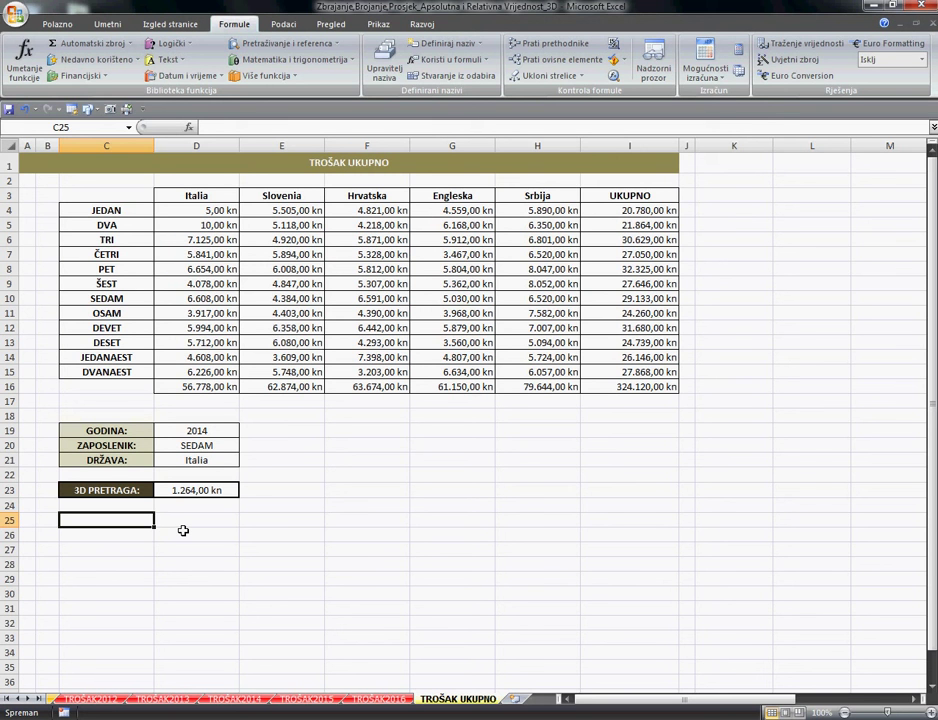
pyautogui.press('Right')
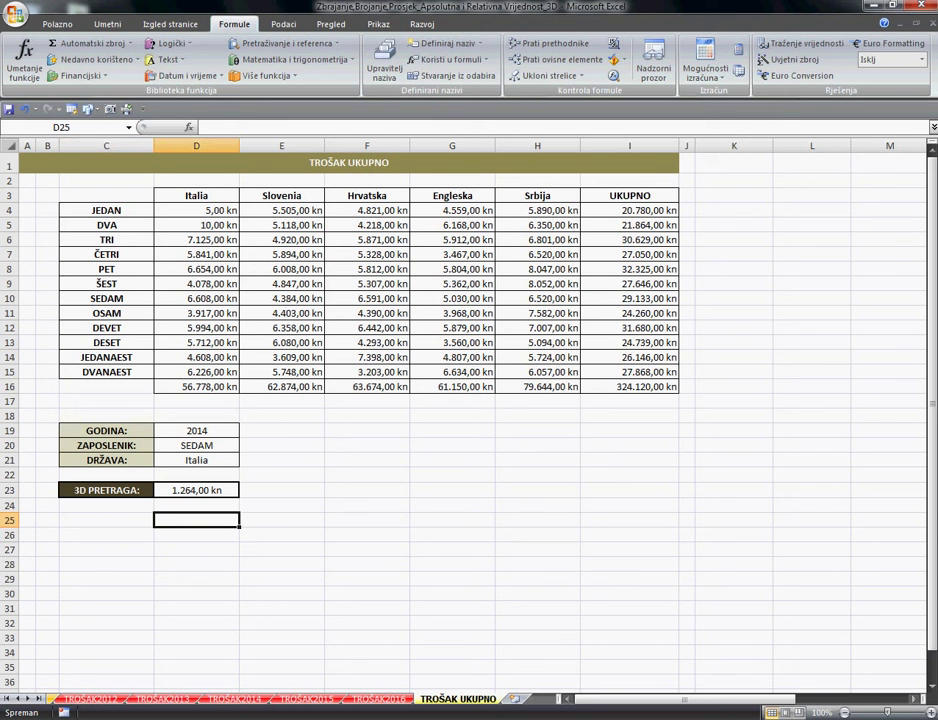